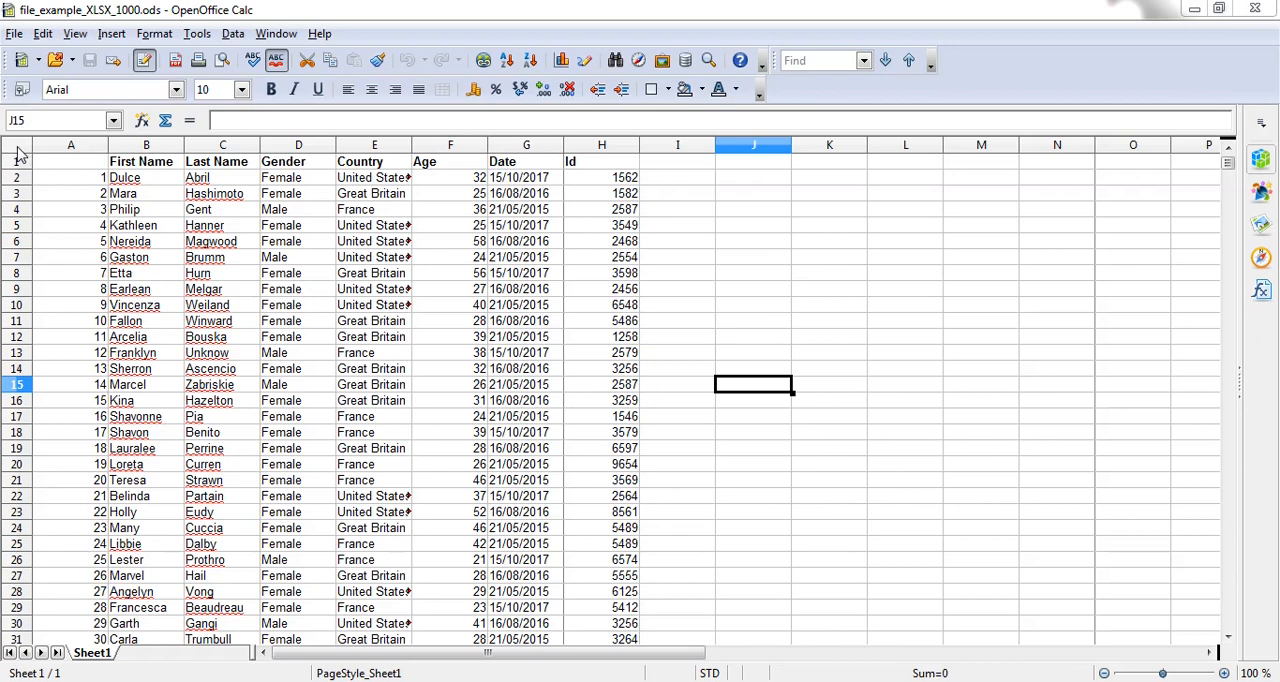
# Step: Set up a conditional format on the whole sheet with Condition 1 as cell value equal to cell D2 ($Sheet1.$D$2)
pyautogui.click(17, 151)
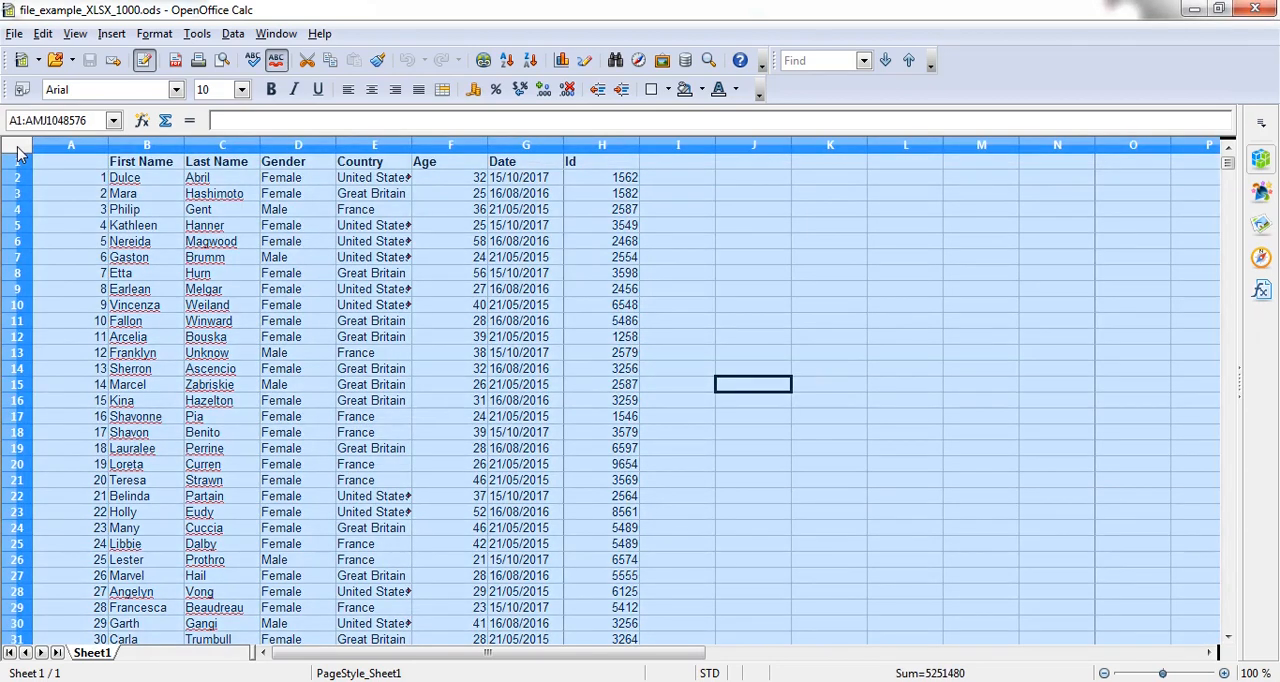
pyautogui.click(735, 261)
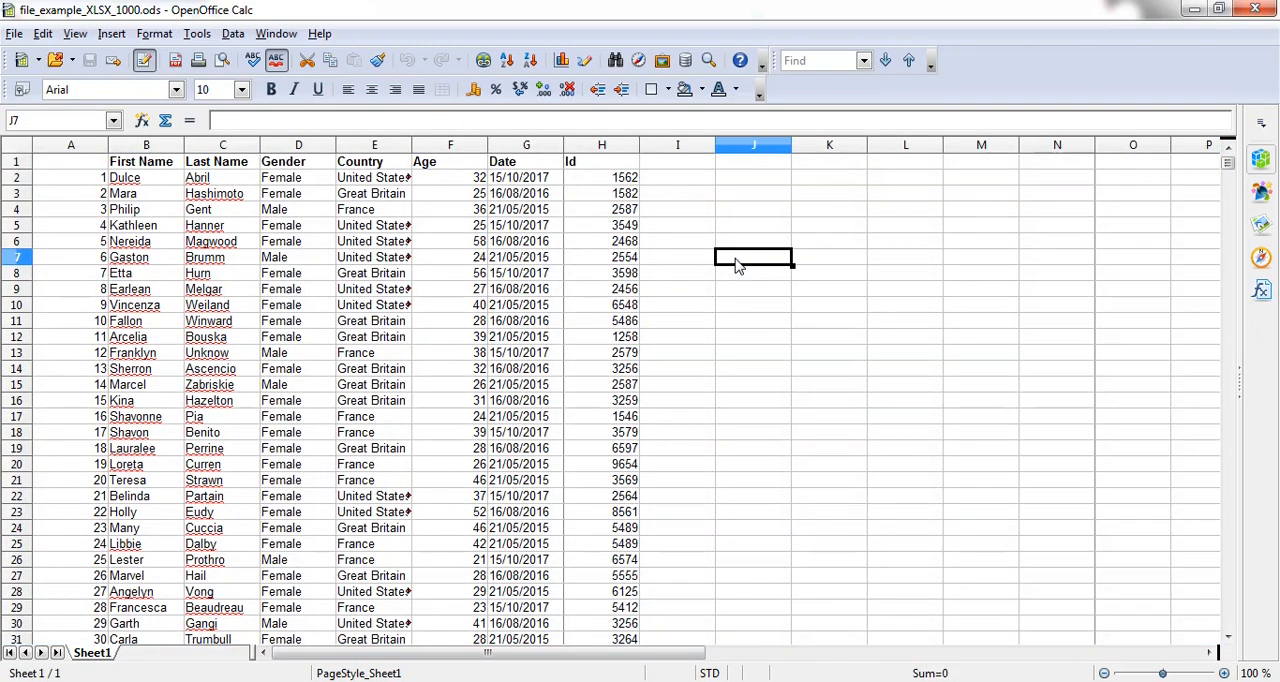
pyautogui.hotkey('ctrl', 'a')
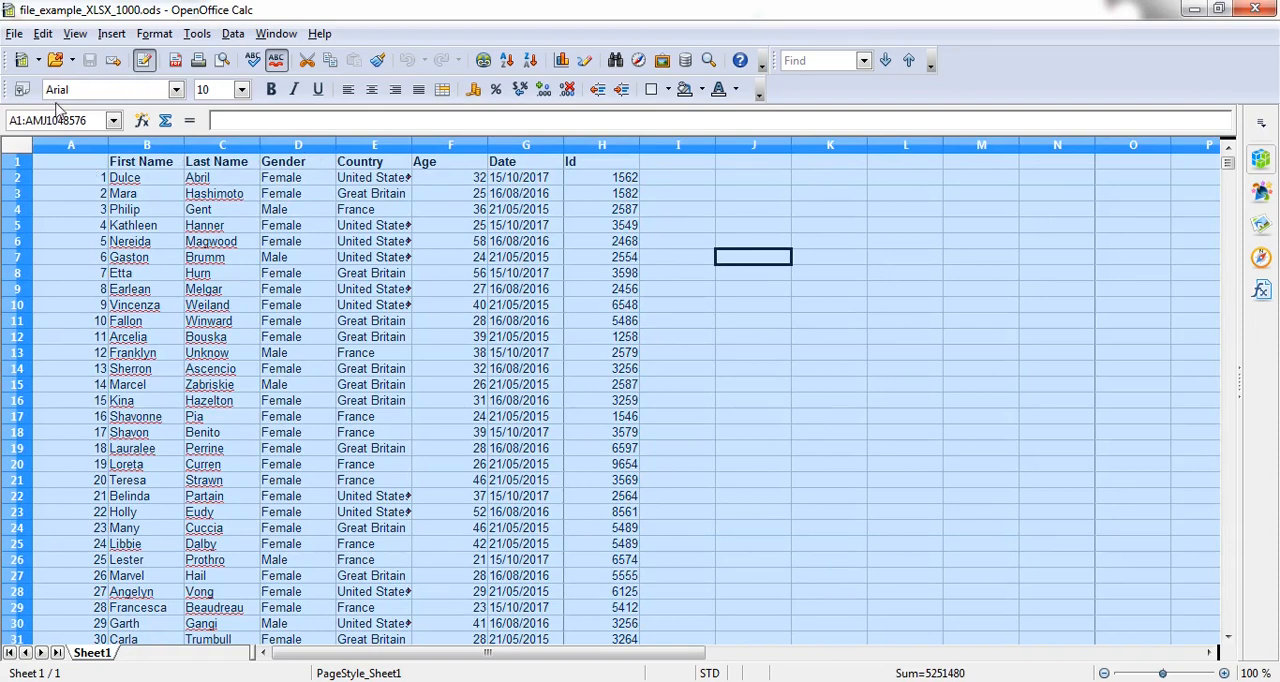
pyautogui.click(152, 35)
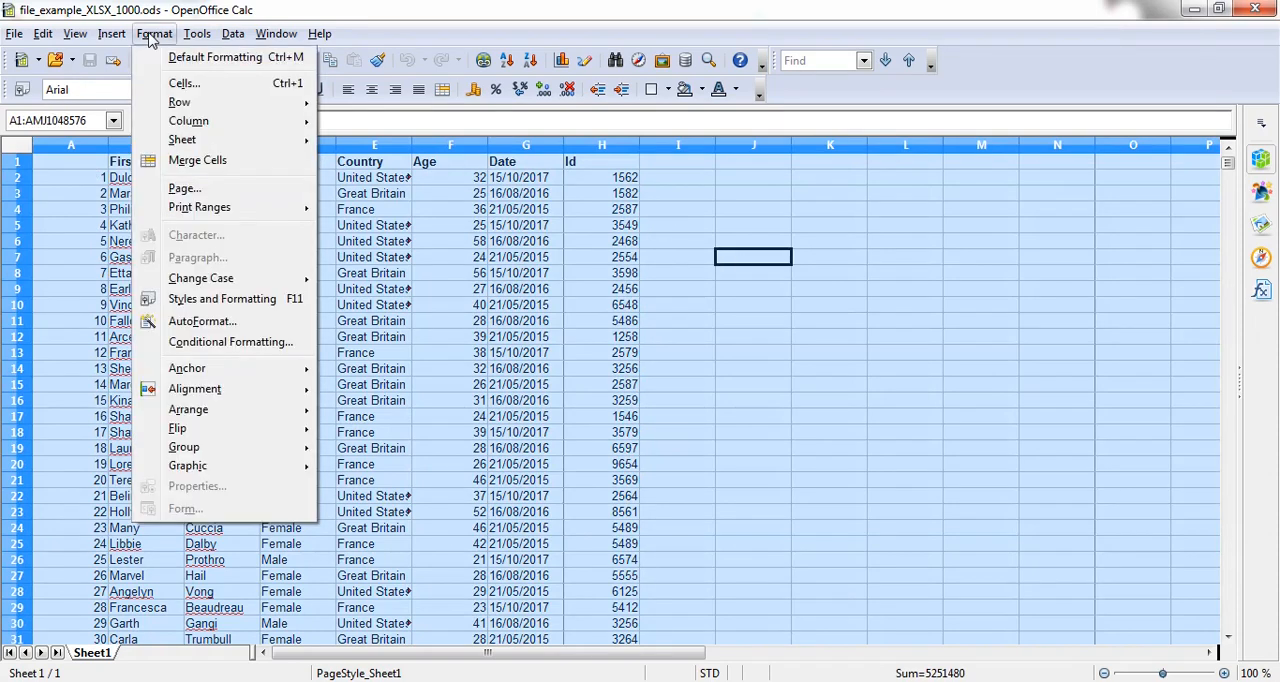
pyautogui.click(255, 350)
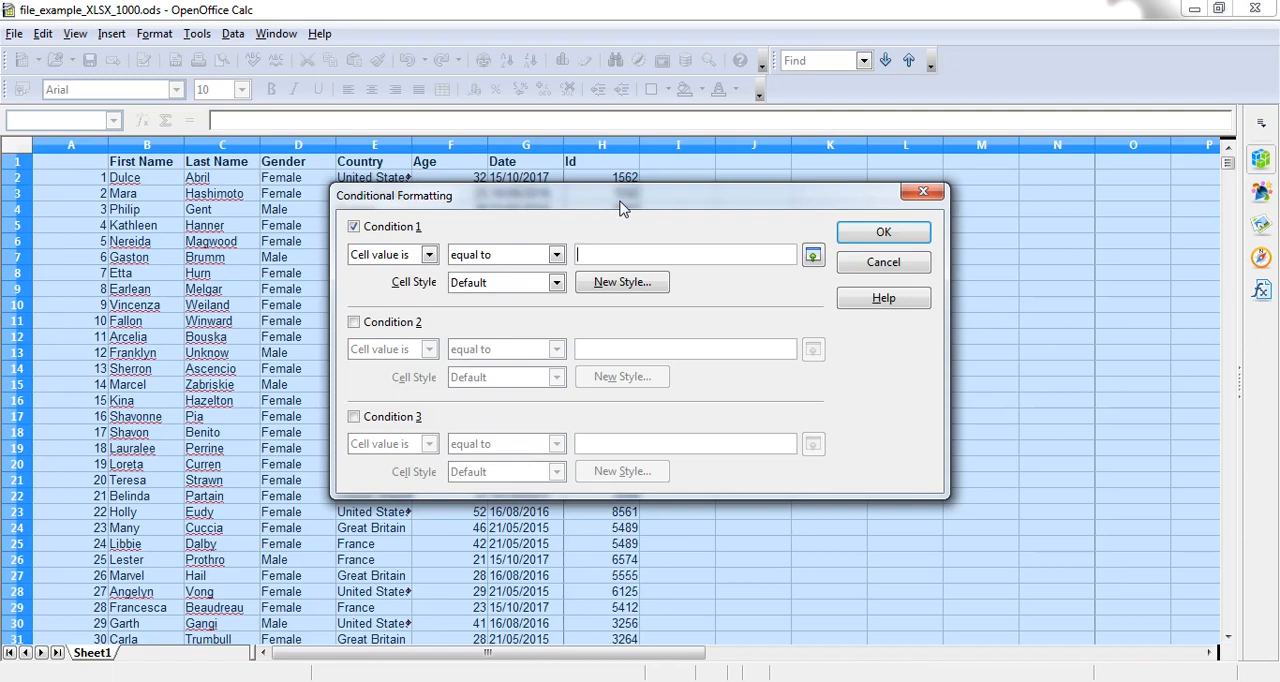
pyautogui.click(429, 255)
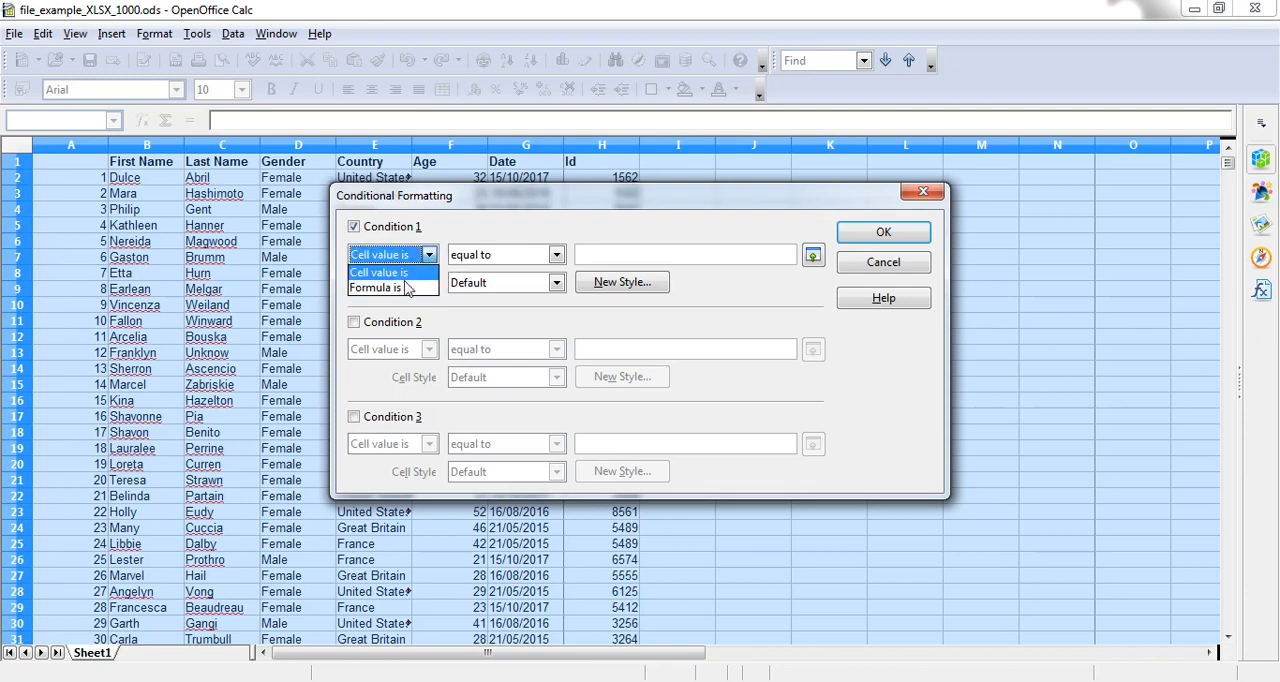
pyautogui.click(410, 266)
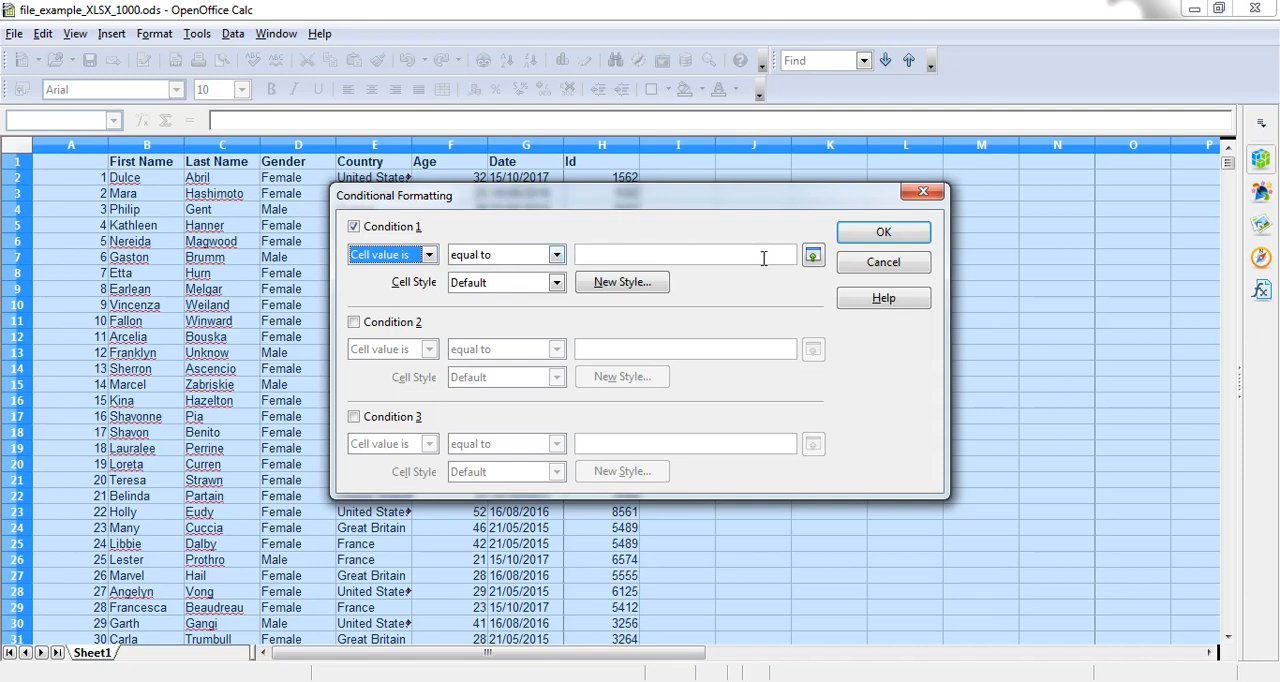
pyautogui.click(813, 256)
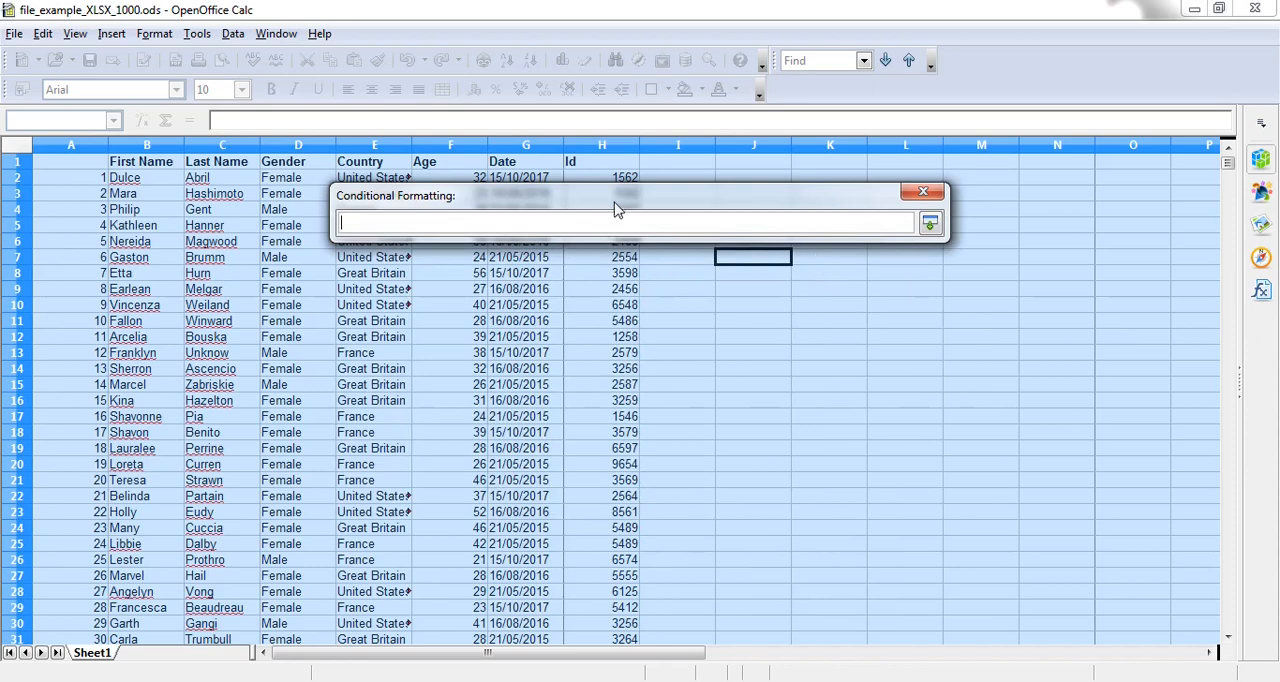
pyautogui.moveTo(613, 207); pyautogui.dragTo(923, 302)
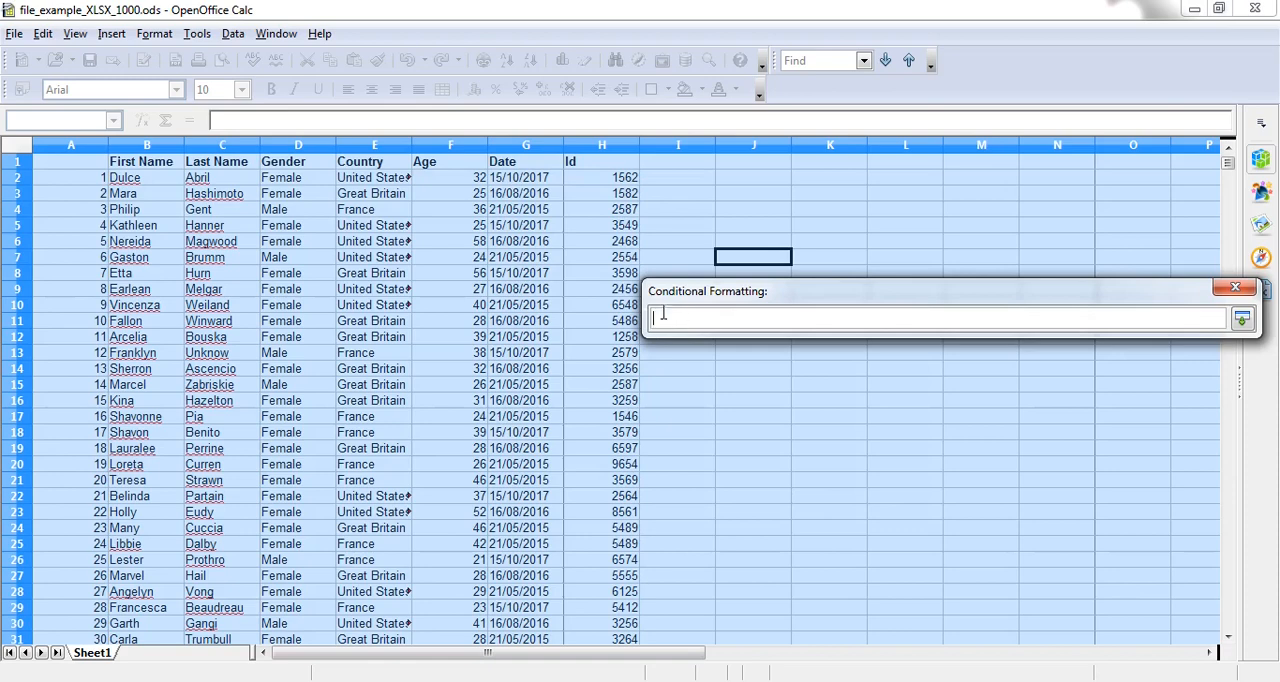
pyautogui.click(283, 180)
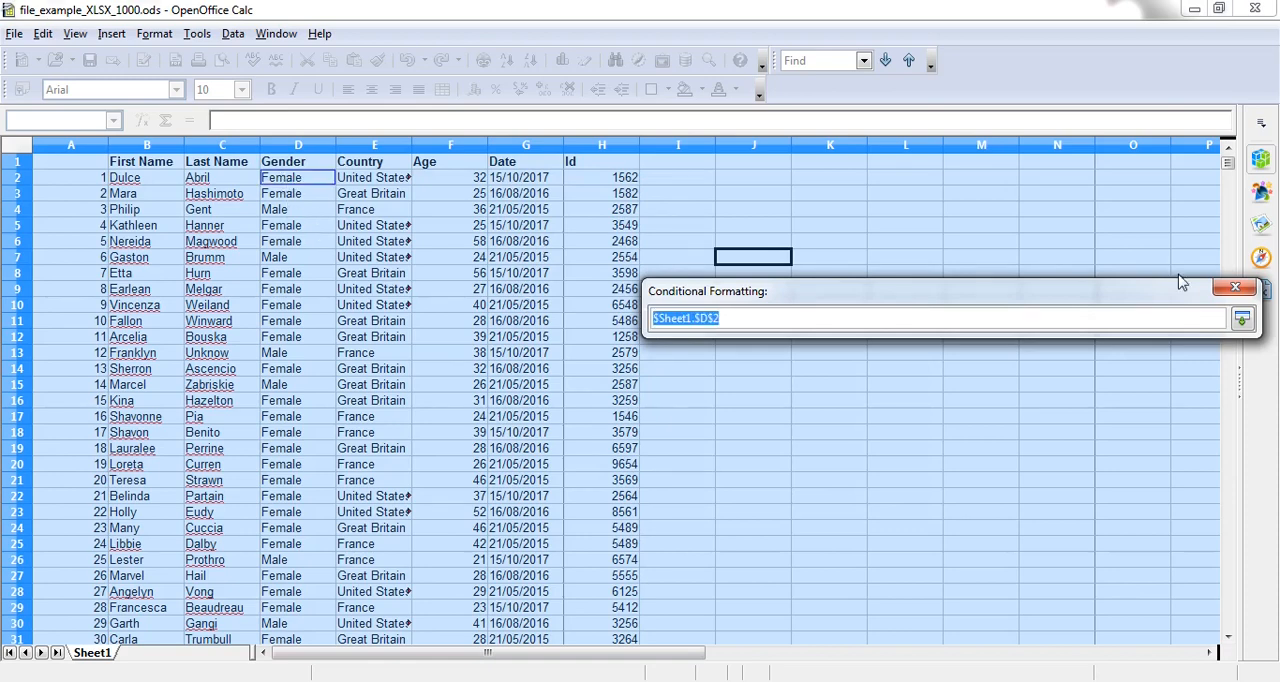
pyautogui.click(1245, 322)
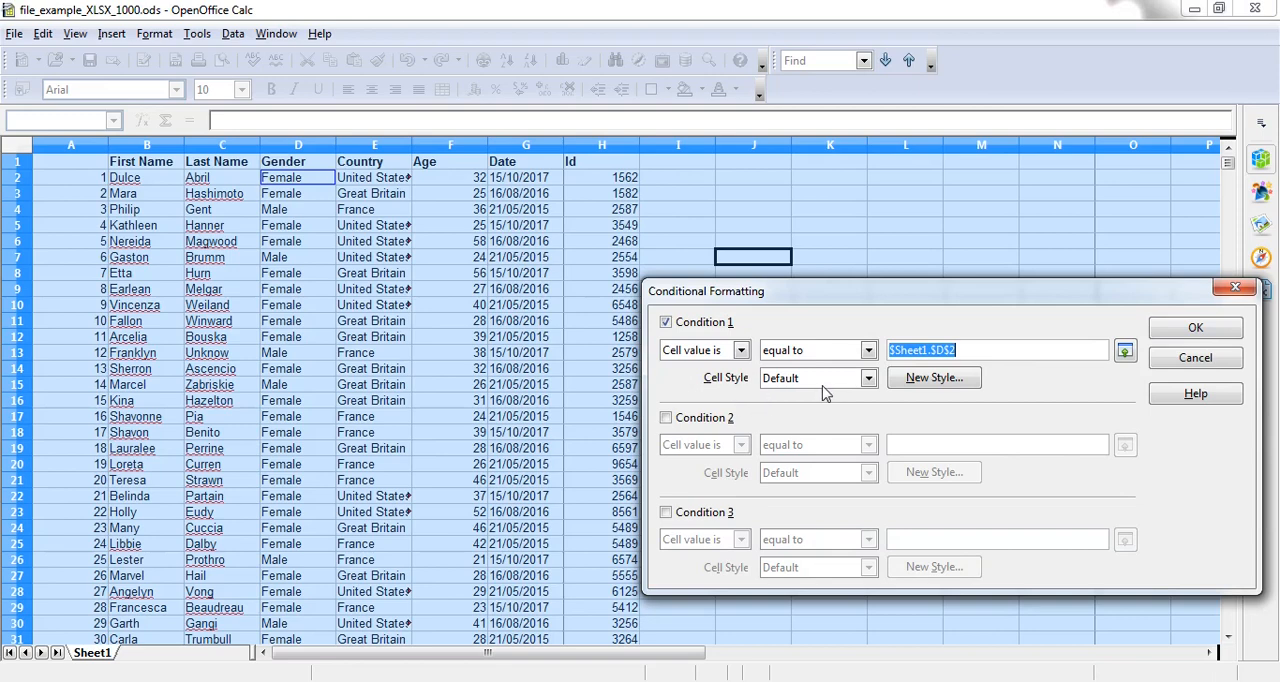
# Step: Create a new cell style for Condition 1 with Arial Black font and Blue 3 font color, and apply the conditional formatting
pyautogui.click(932, 378)
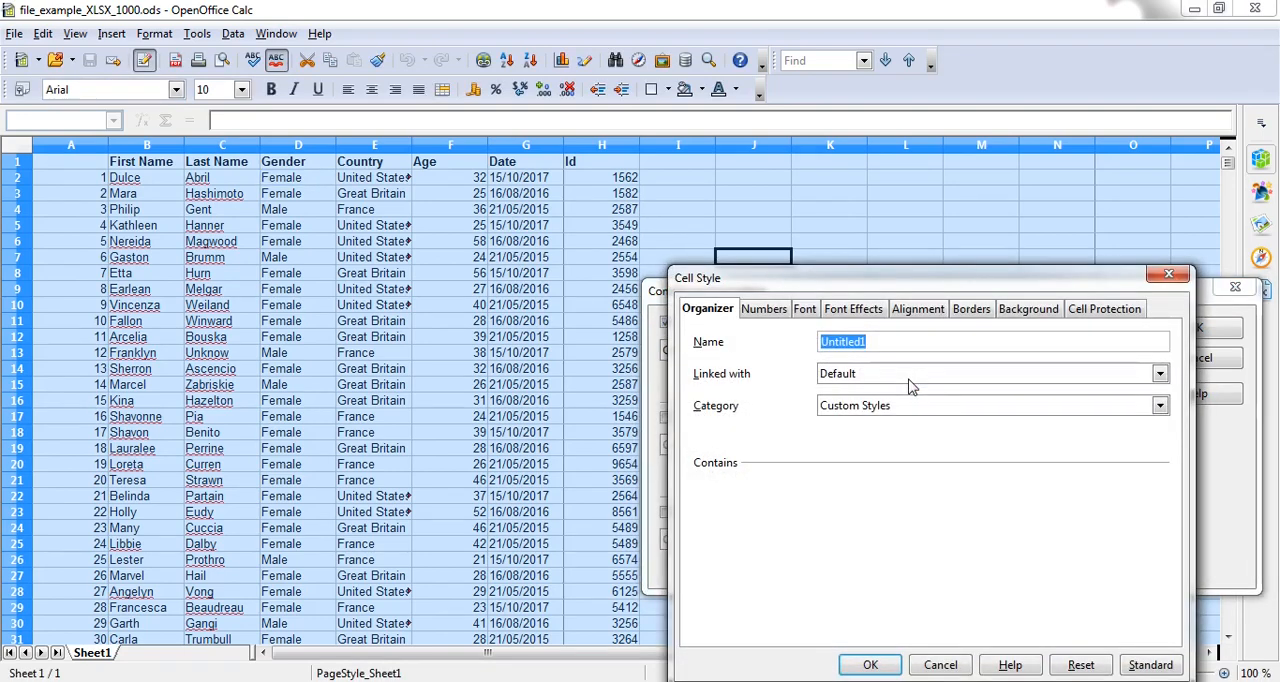
pyautogui.click(802, 316)
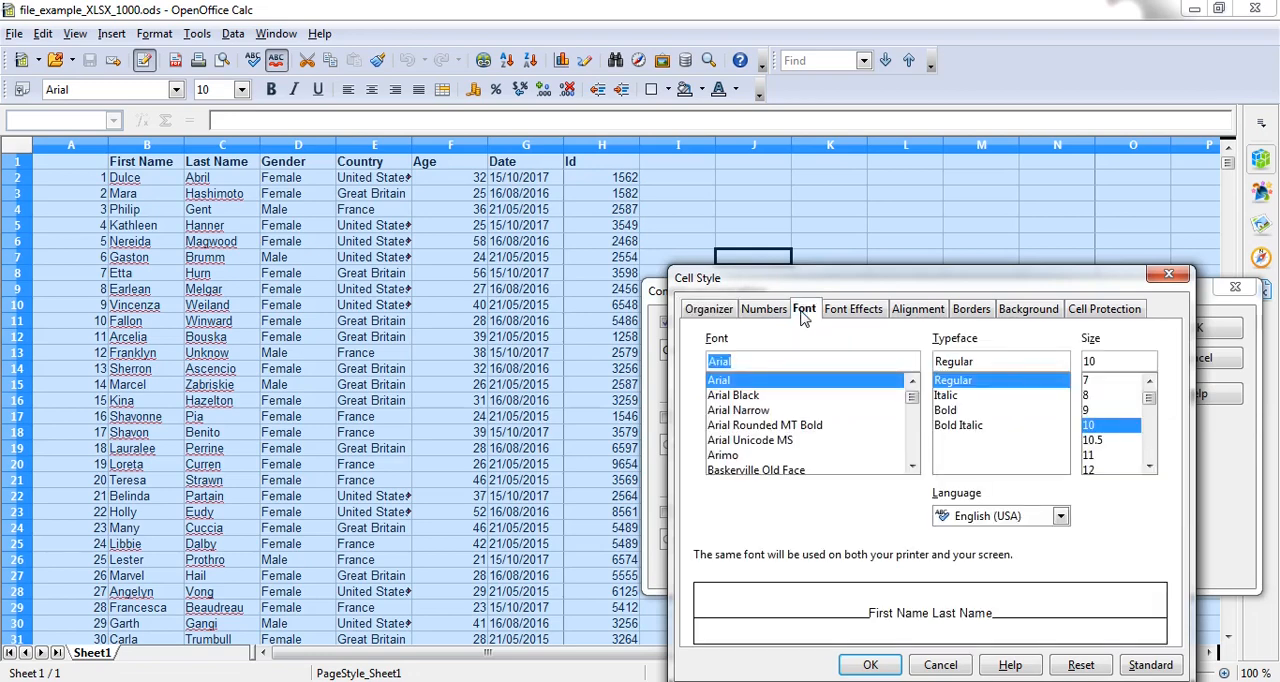
pyautogui.click(749, 397)
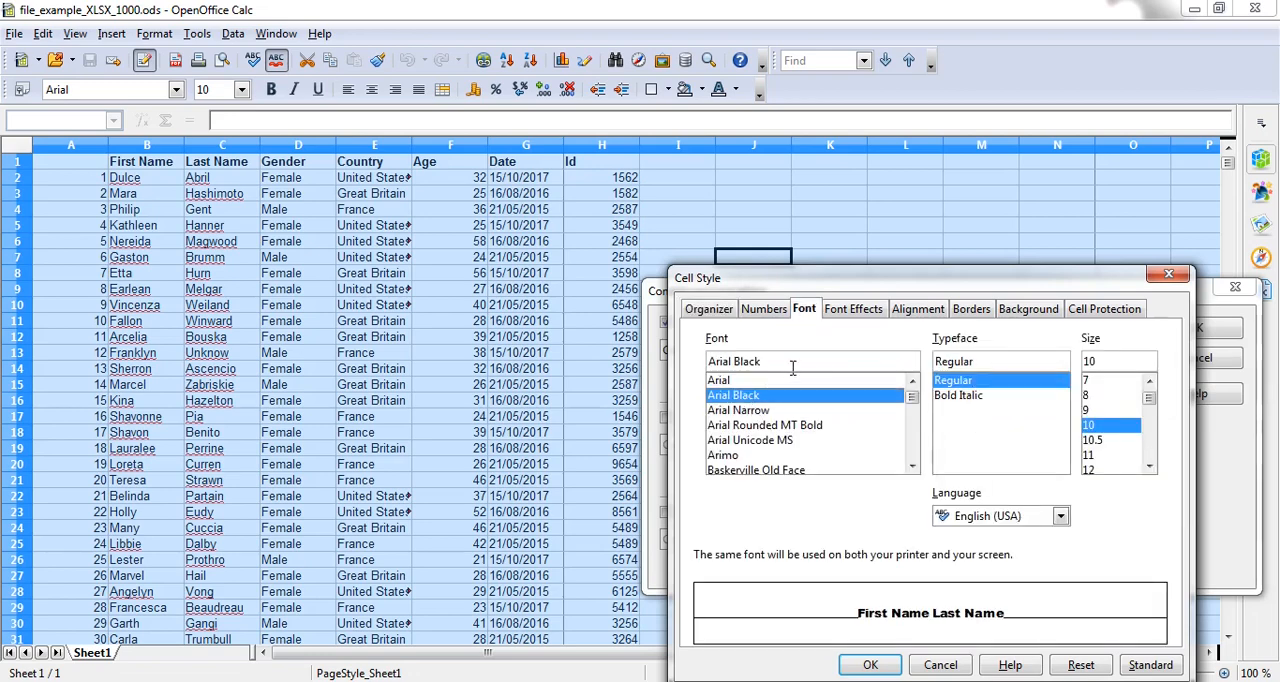
pyautogui.click(862, 312)
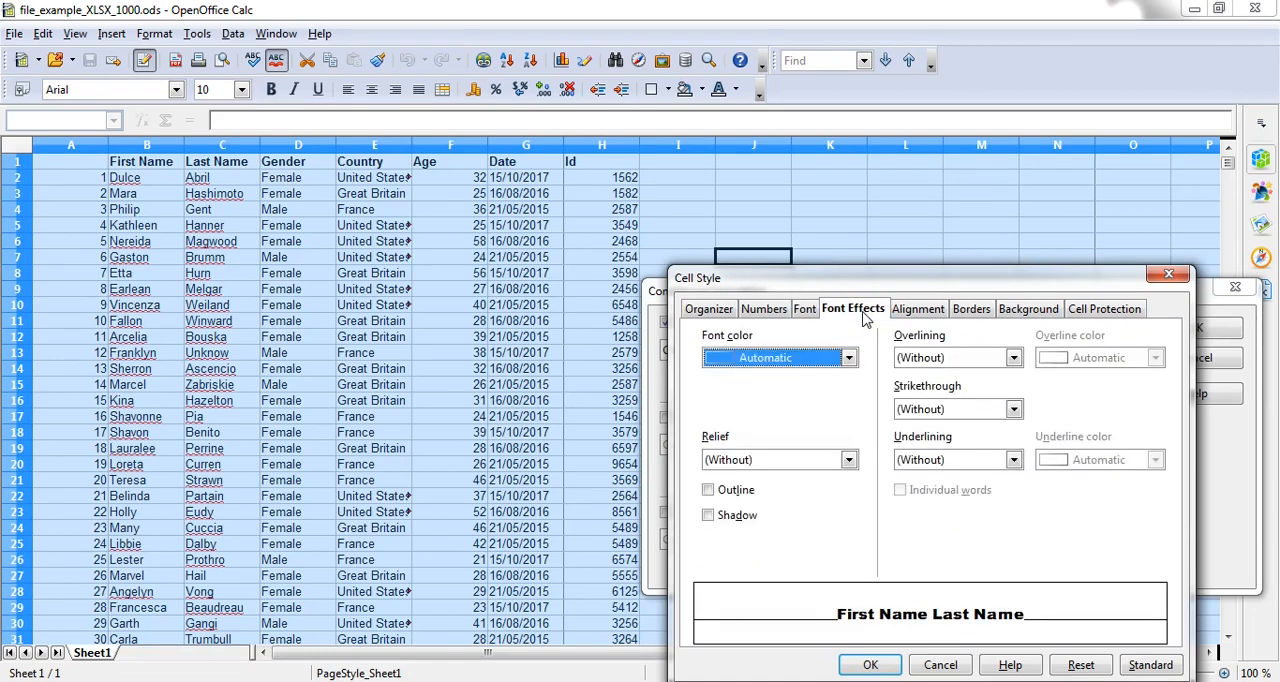
pyautogui.click(849, 360)
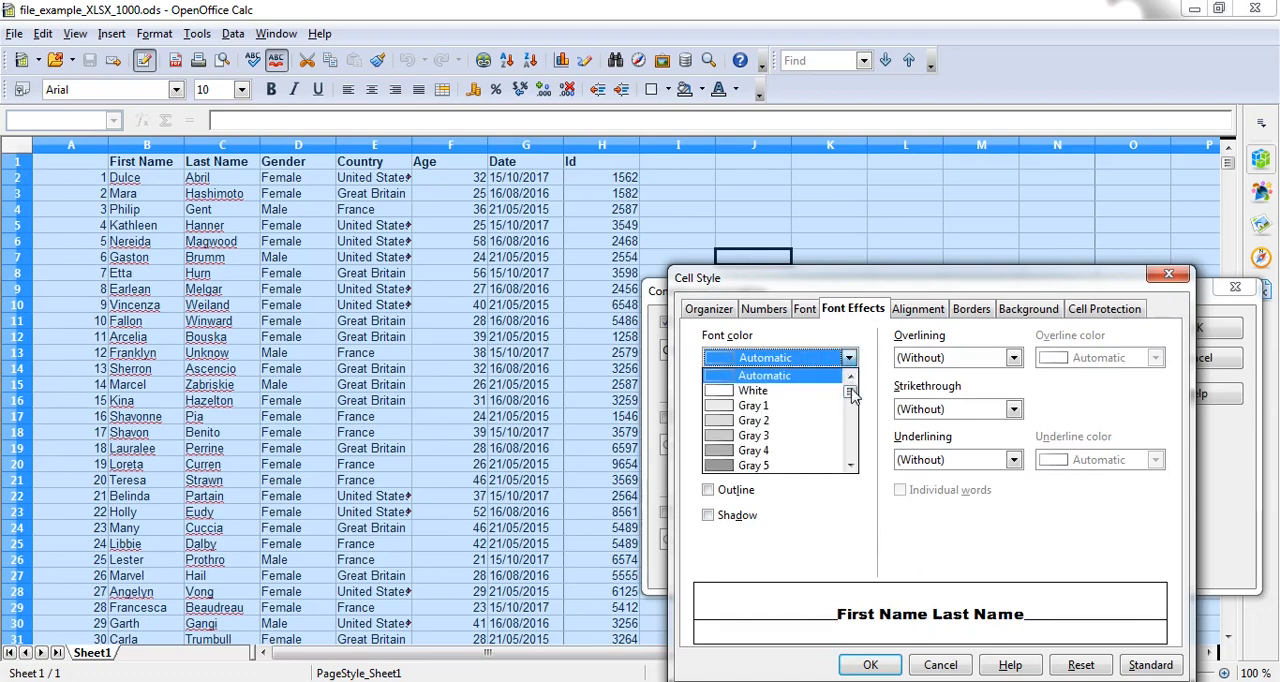
pyautogui.moveTo(851, 396); pyautogui.dragTo(852, 418)
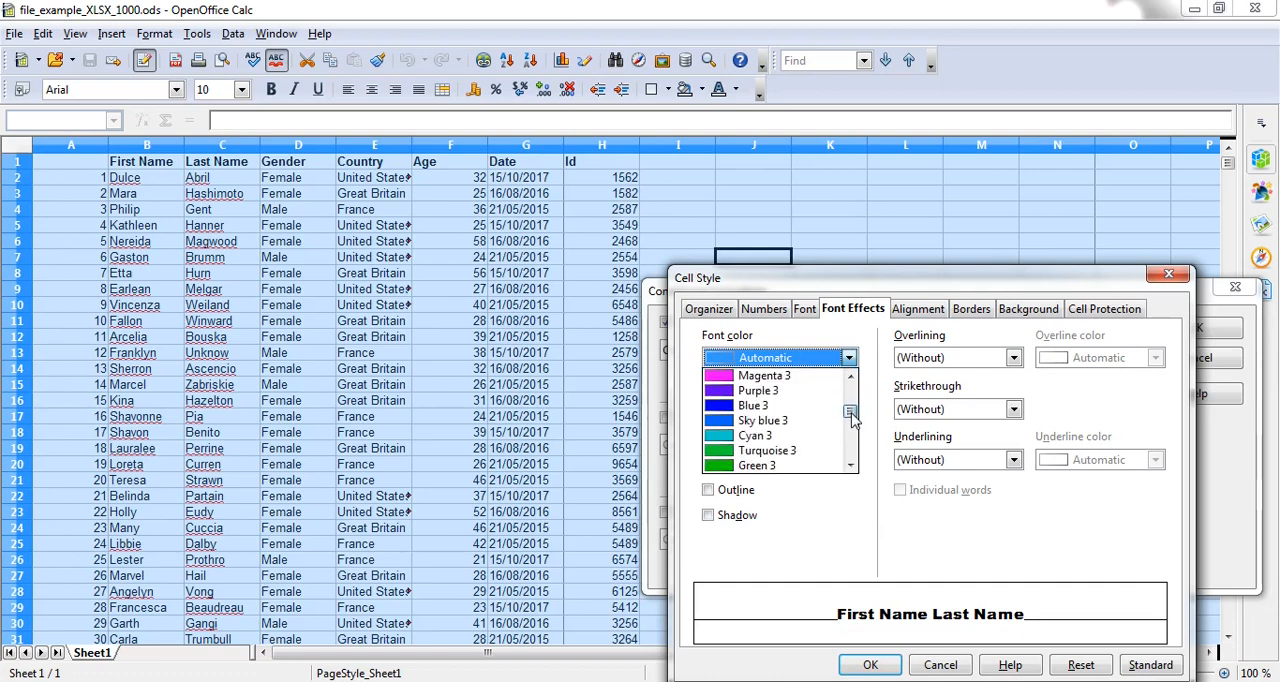
pyautogui.click(775, 408)
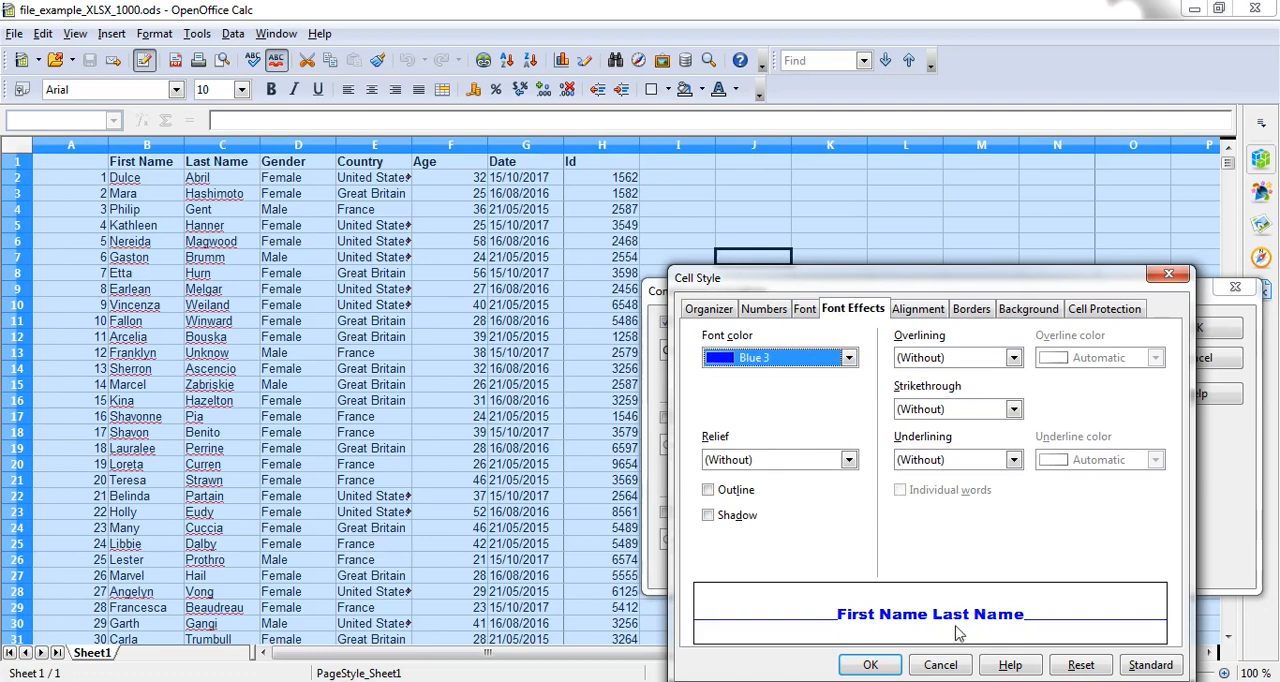
pyautogui.click(883, 665)
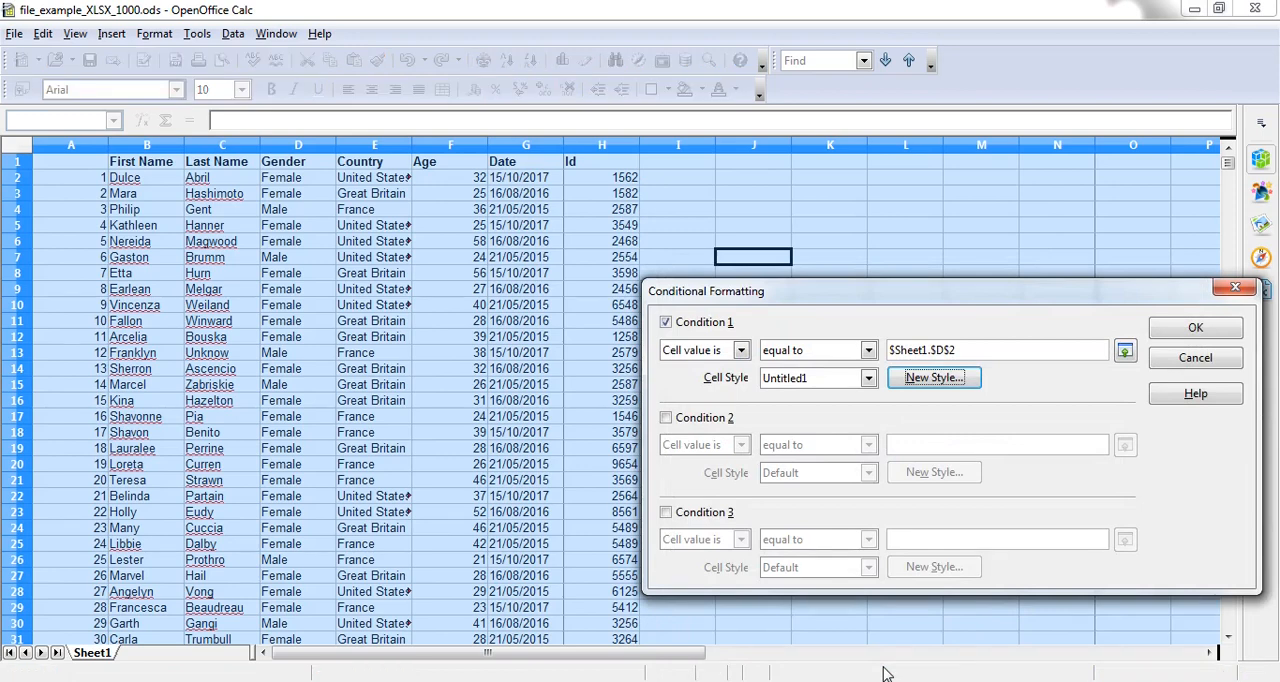
pyautogui.click(1164, 328)
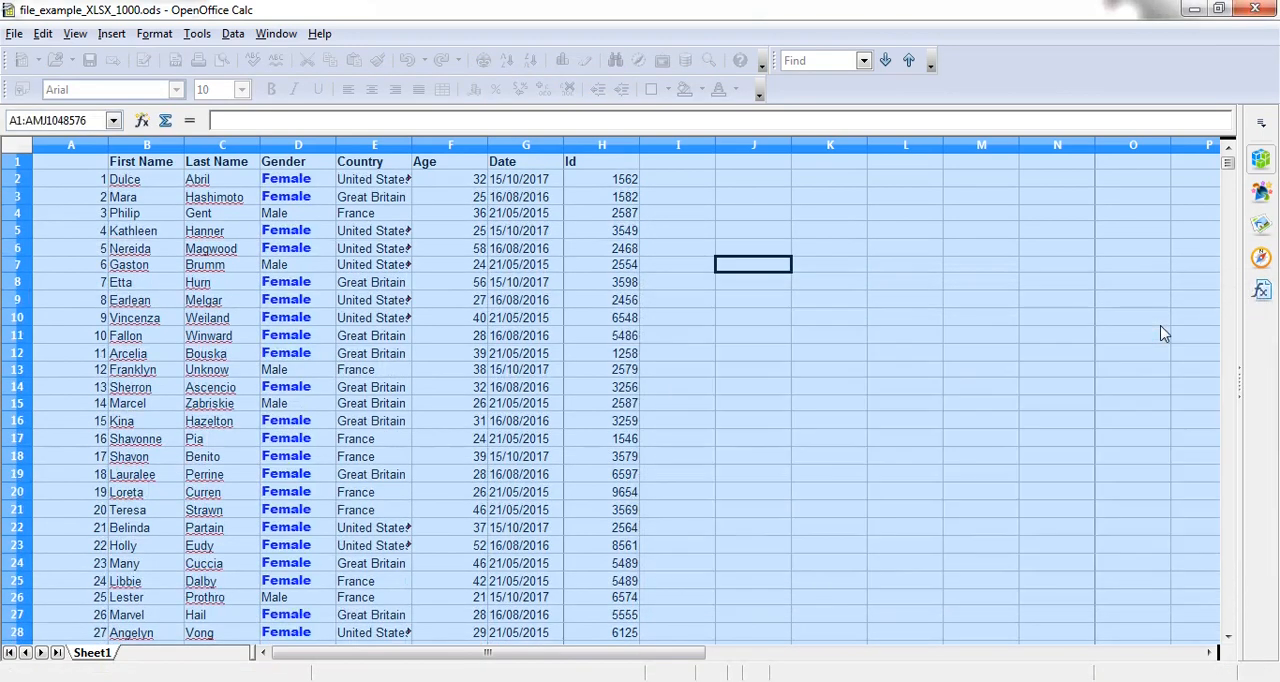
# Step: Deselect the sheet and examine the conditional formatting in the Gender column down through the rows and back to the start
pyautogui.click(672, 478)
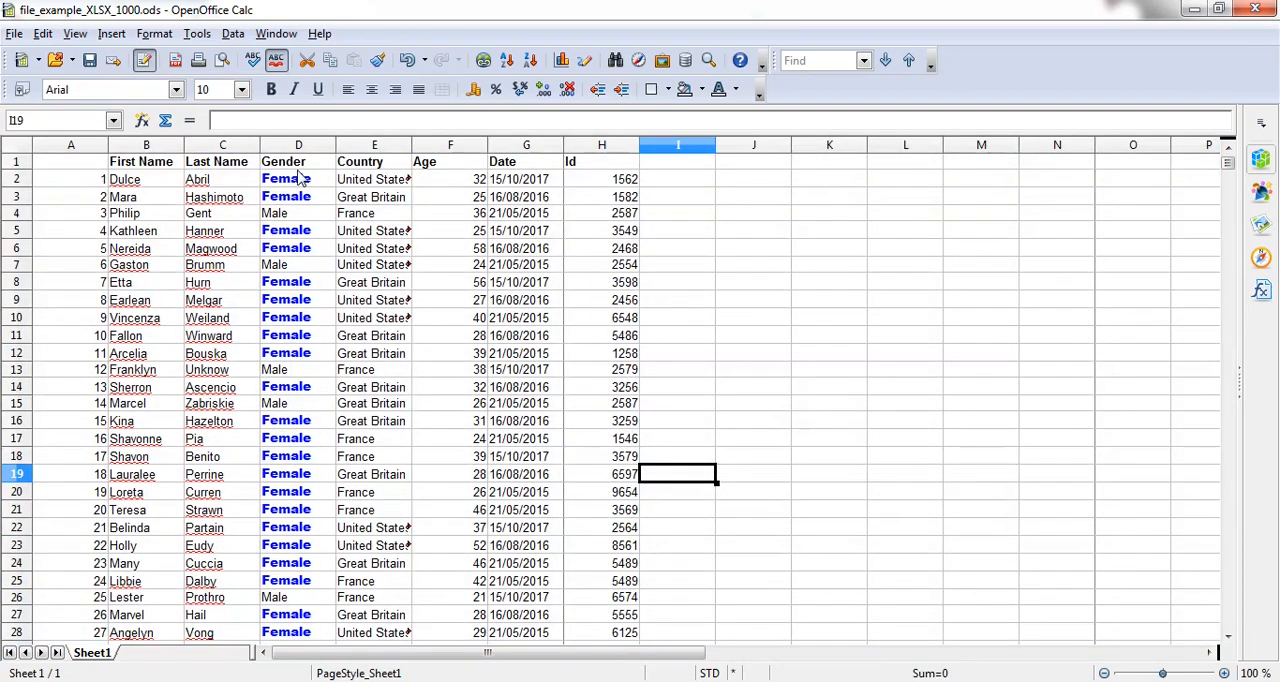
pyautogui.scroll(-10, 300, 276)
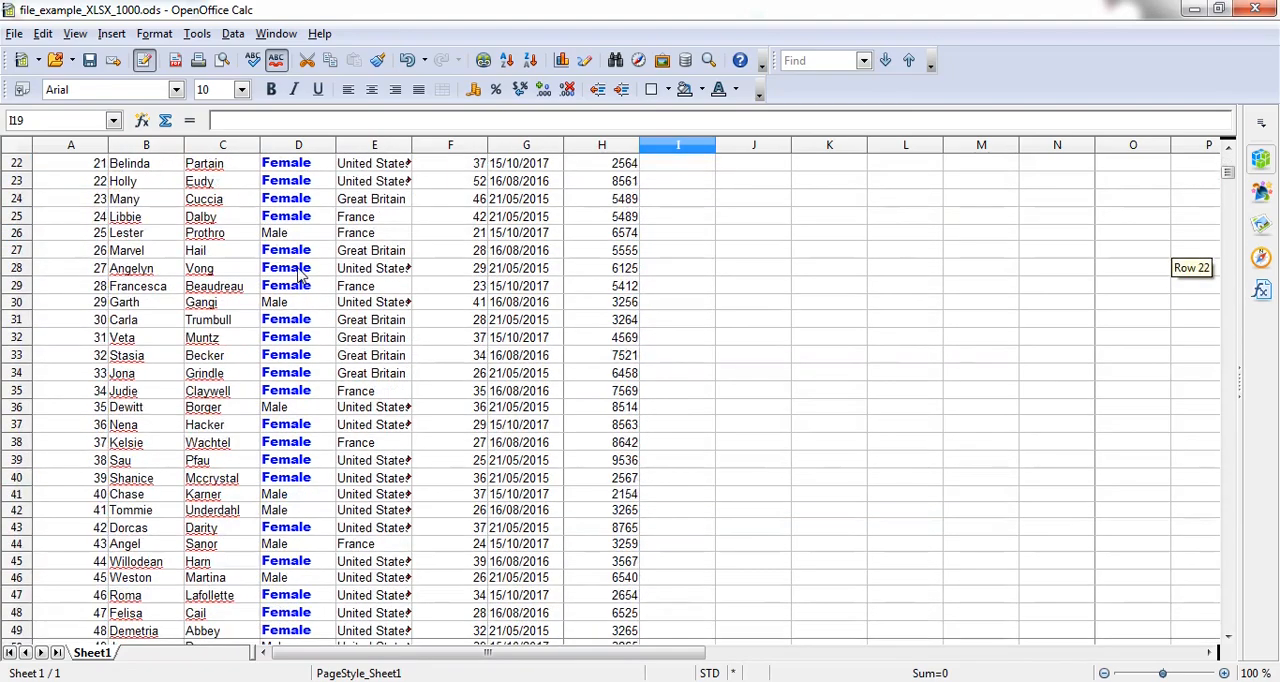
pyautogui.scroll(-16, 300, 276)
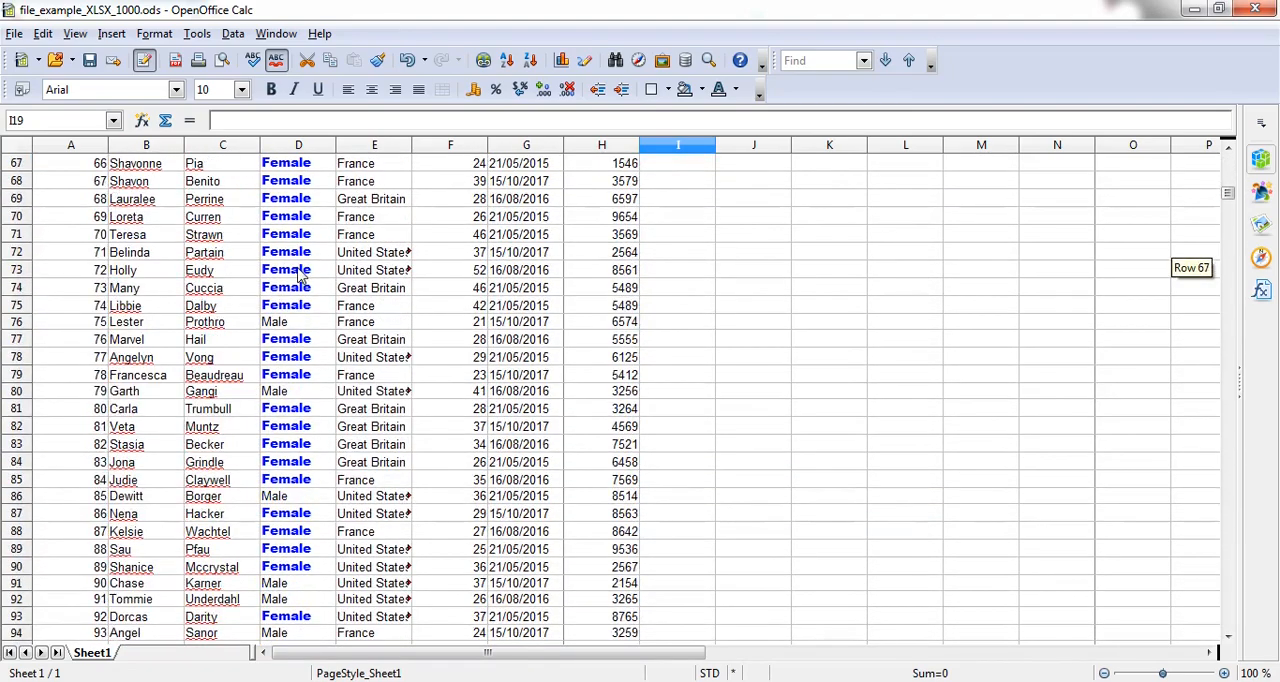
pyautogui.scroll(-20, 300, 276)
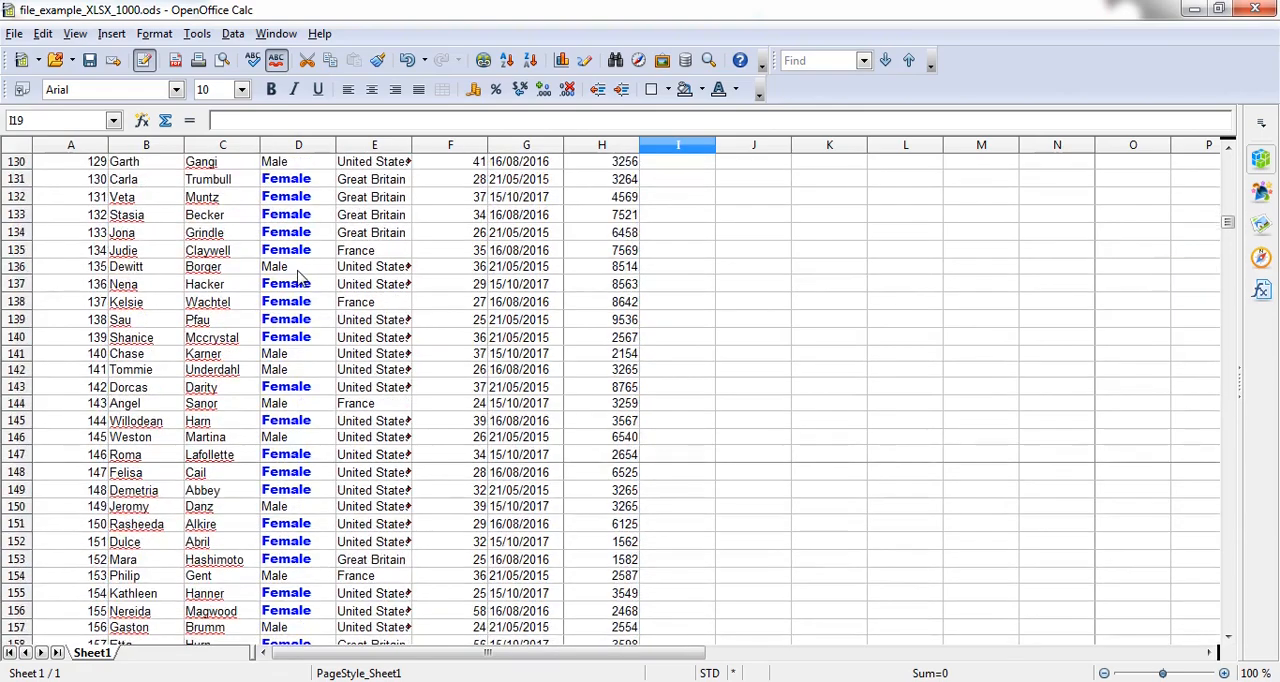
pyautogui.scroll(-17, 300, 278)
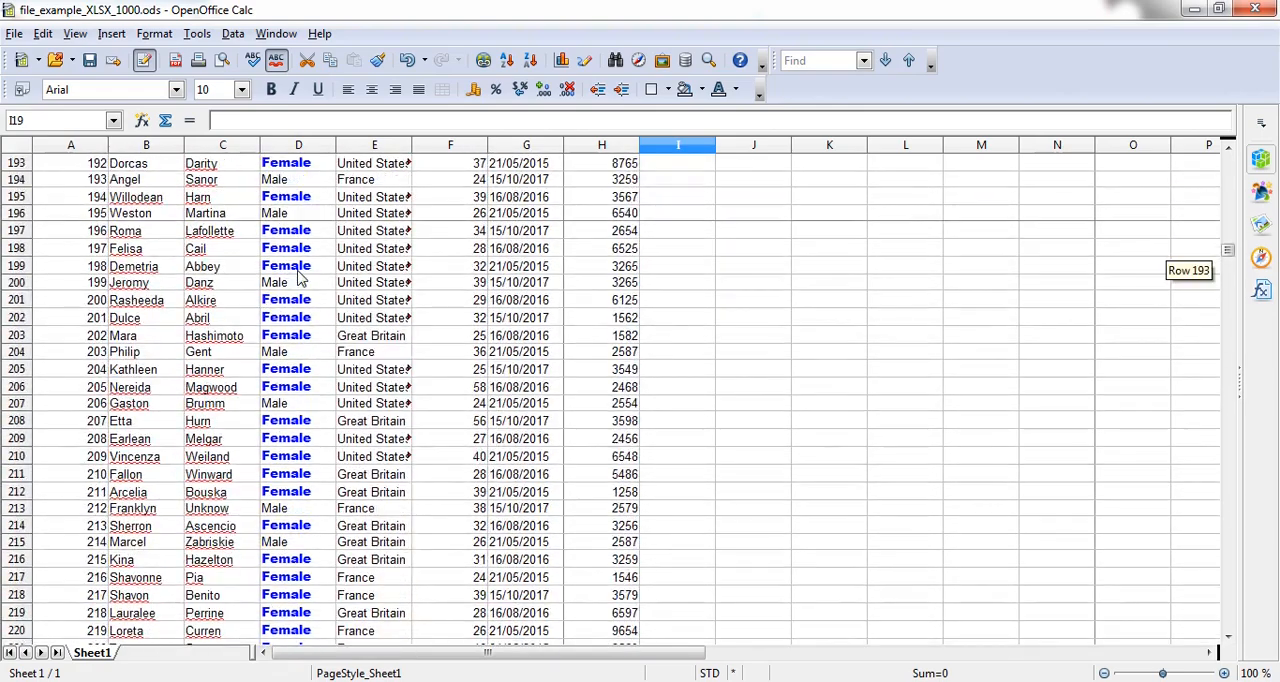
pyautogui.scroll(-8, 300, 278)
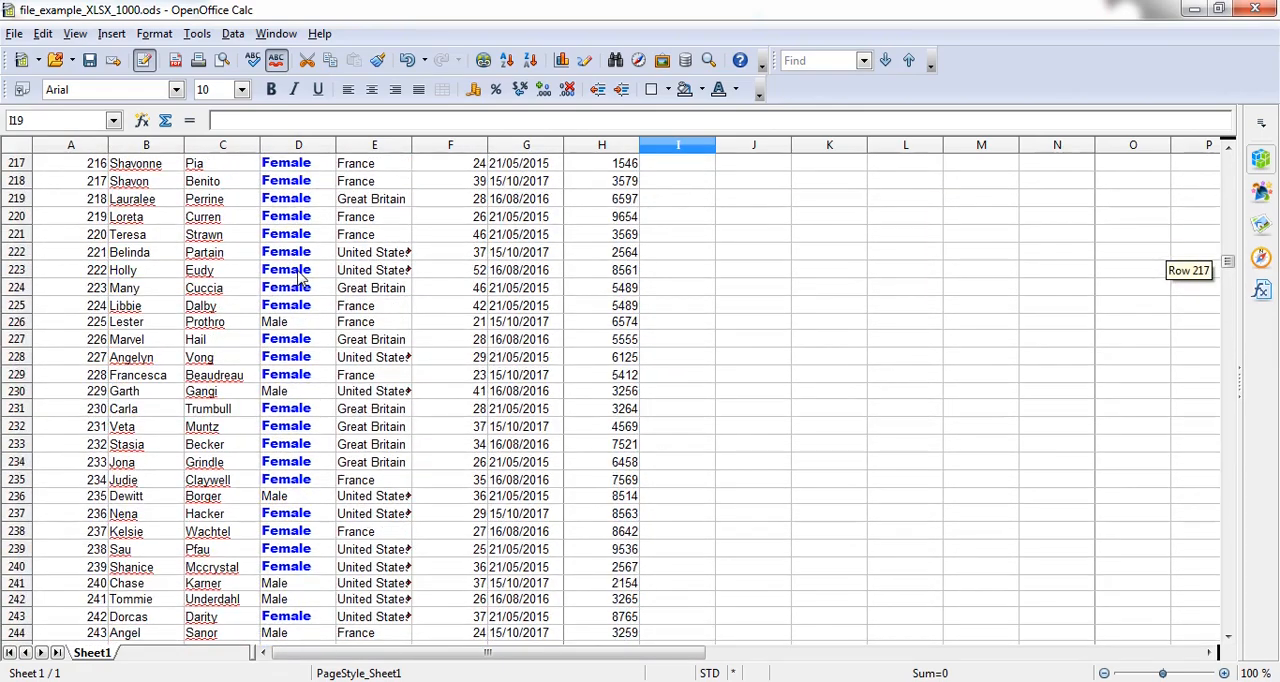
pyautogui.scroll(20, 300, 278)
pyautogui.scroll(20, 300, 276)
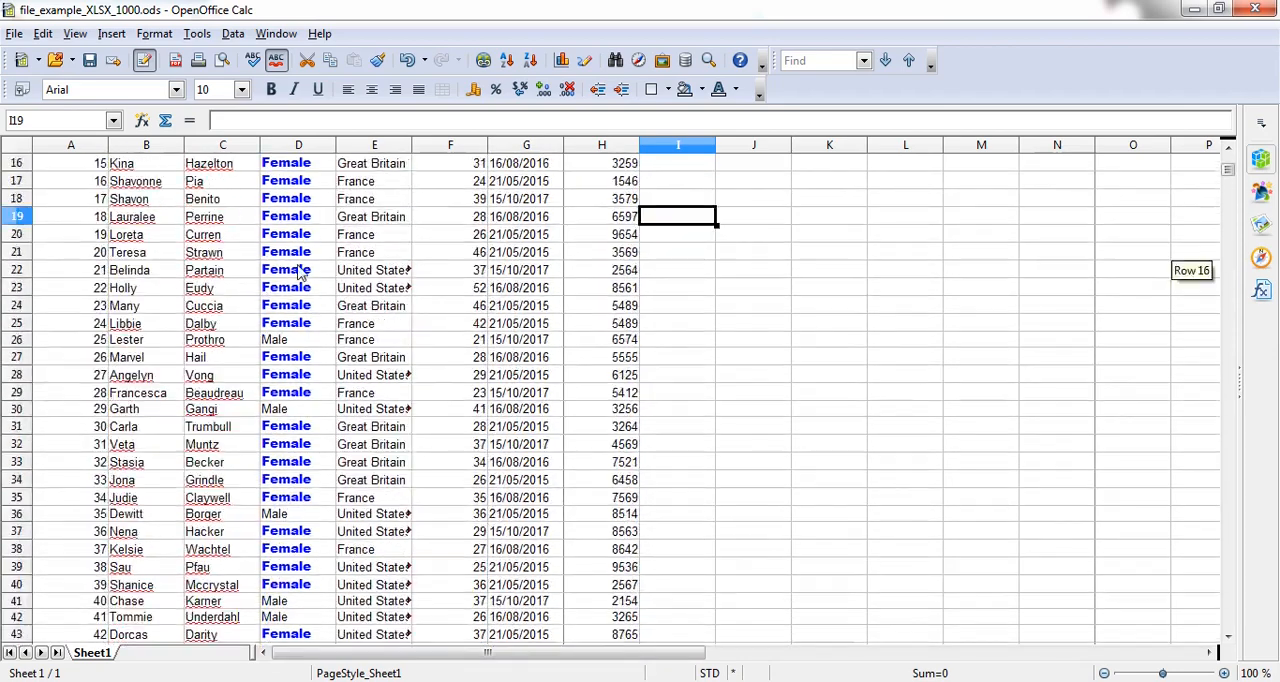
pyautogui.scroll(5, 302, 274)
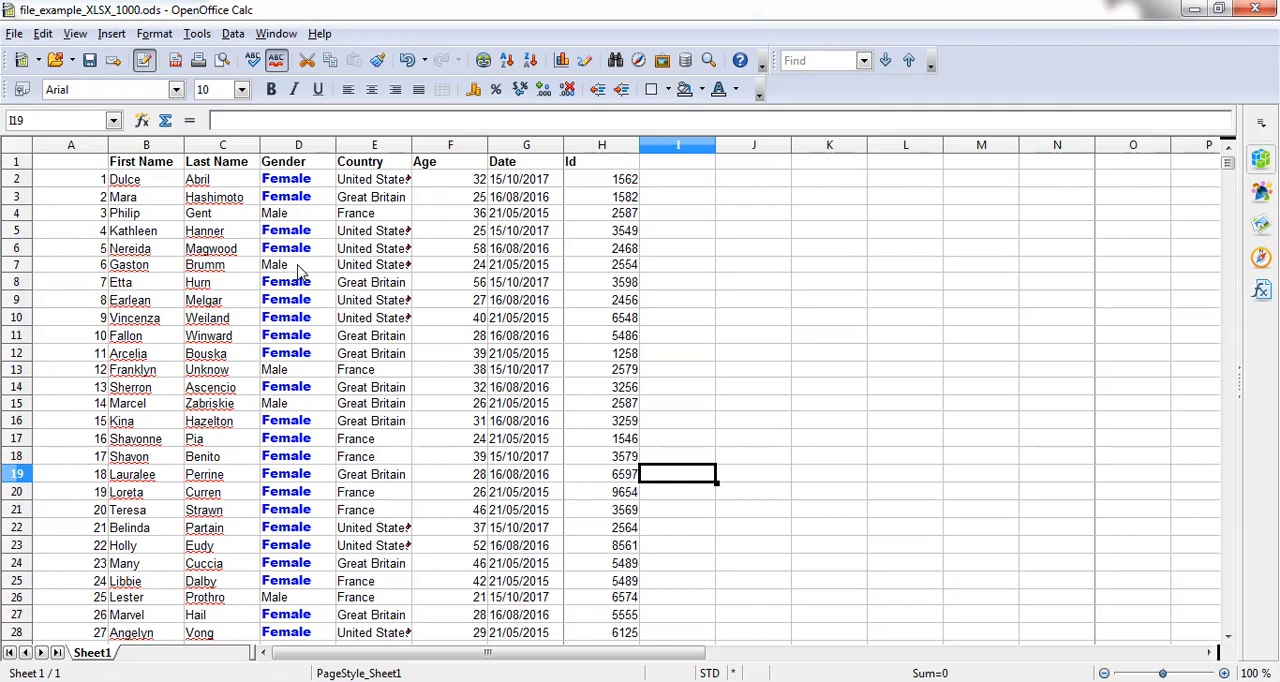
# Step: Change Condition 1's cell style to Default in the whole sheet's conditional formatting and apply it
pyautogui.hotkey('ctrl', 'a')
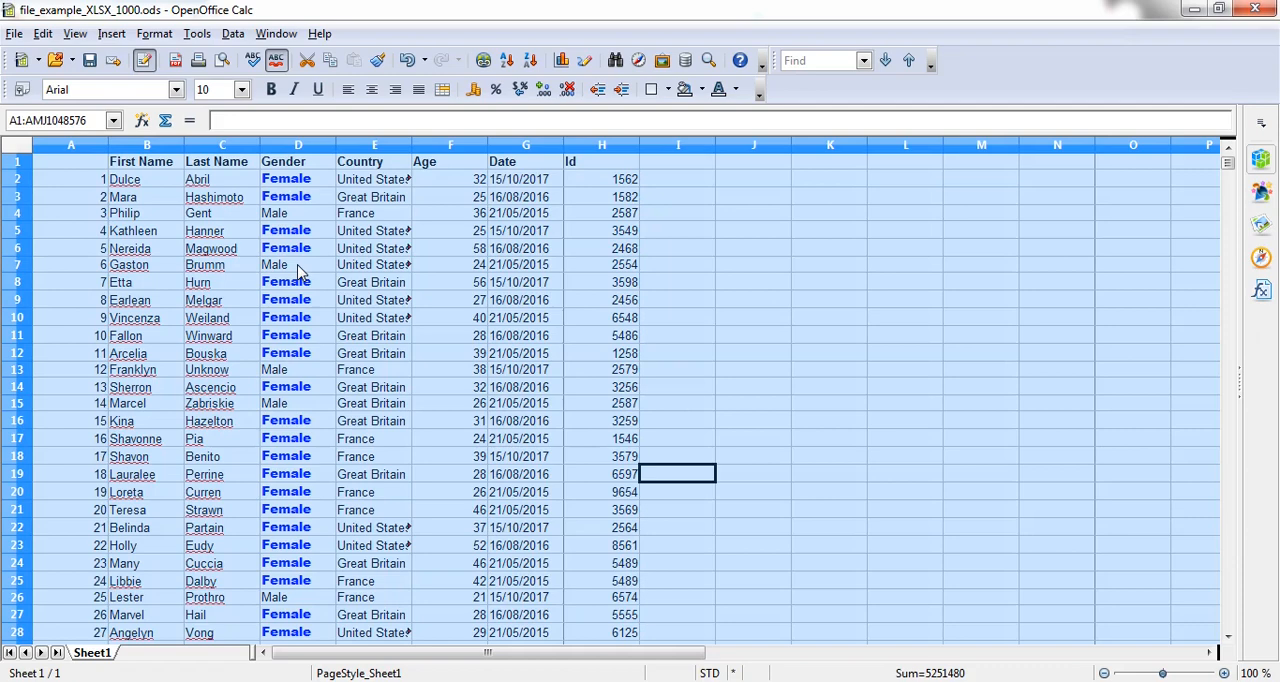
pyautogui.click(160, 37)
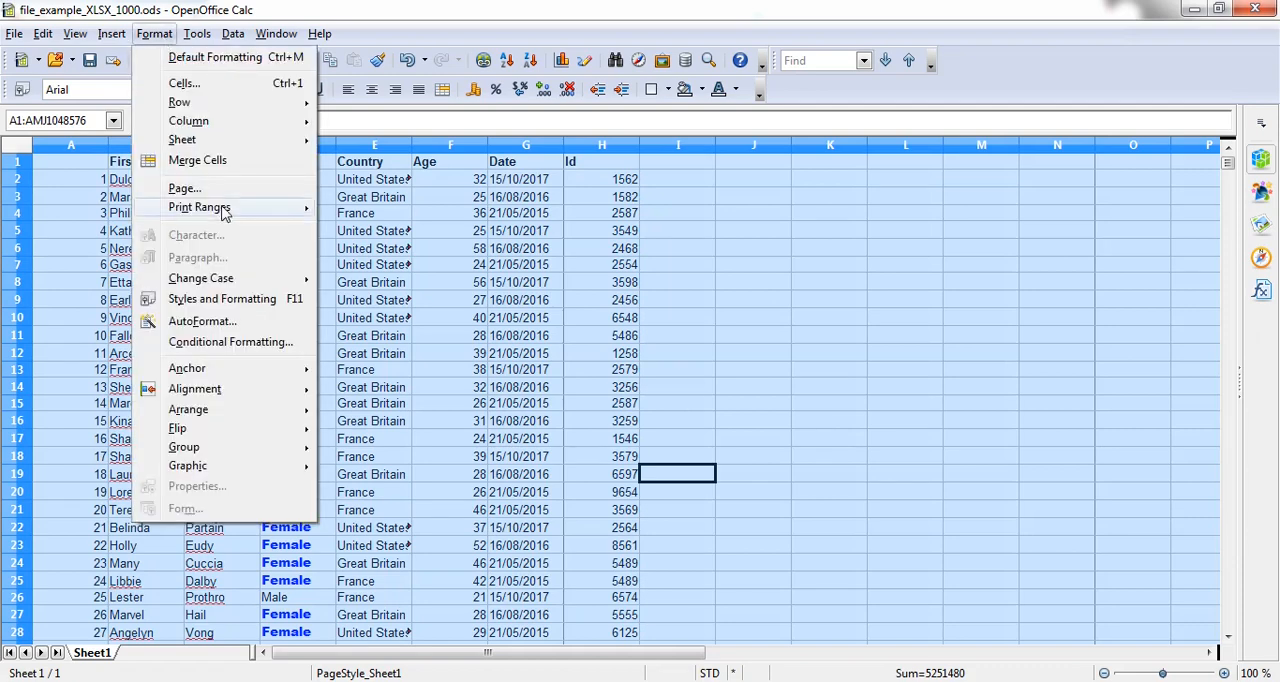
pyautogui.click(245, 343)
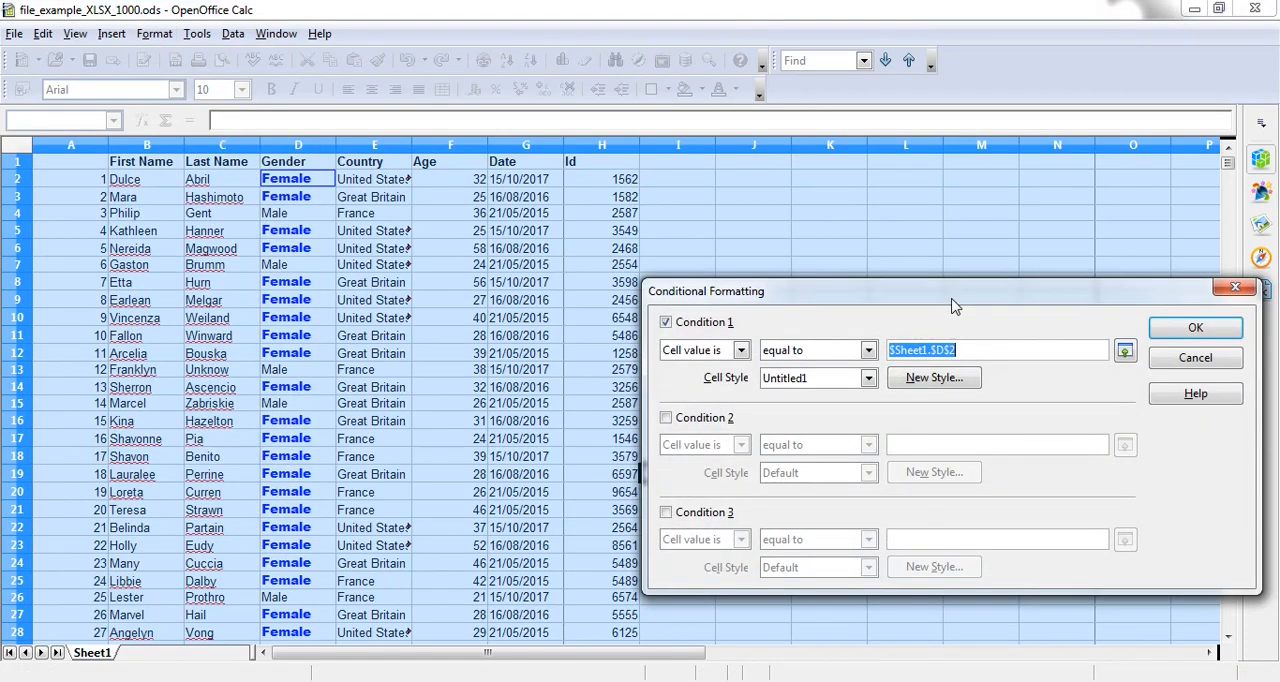
pyautogui.moveTo(955, 307); pyautogui.dragTo(887, 283)
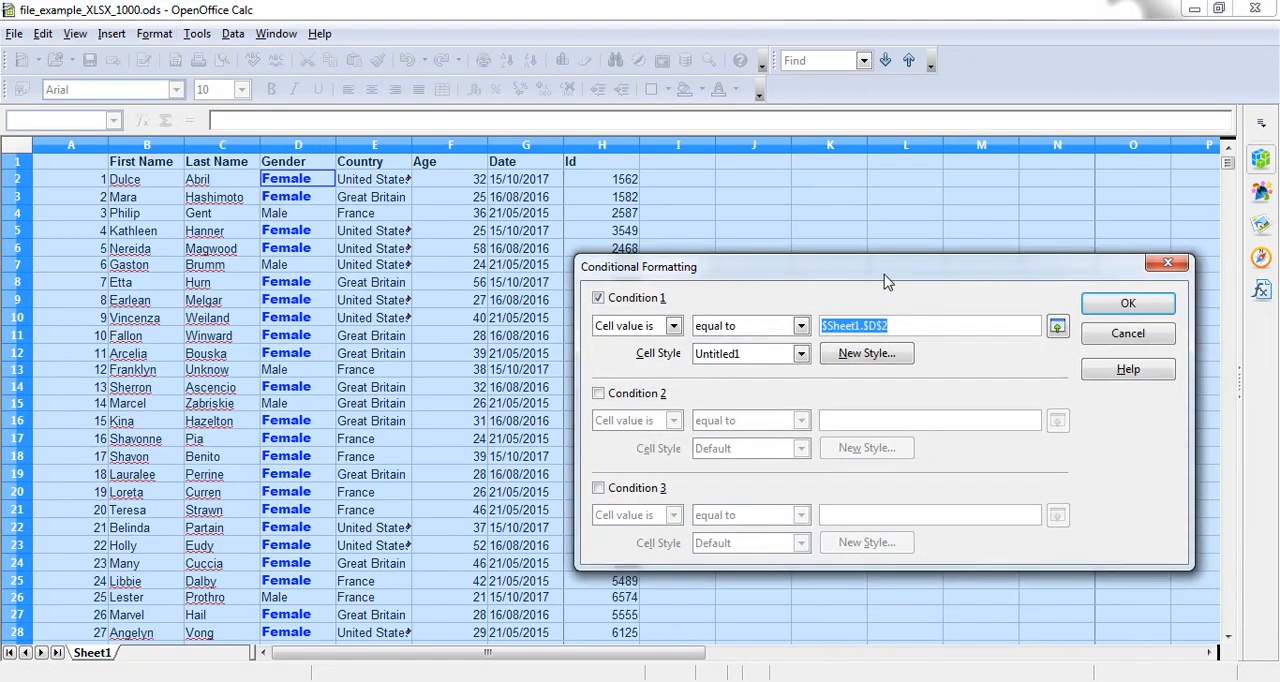
pyautogui.click(801, 354)
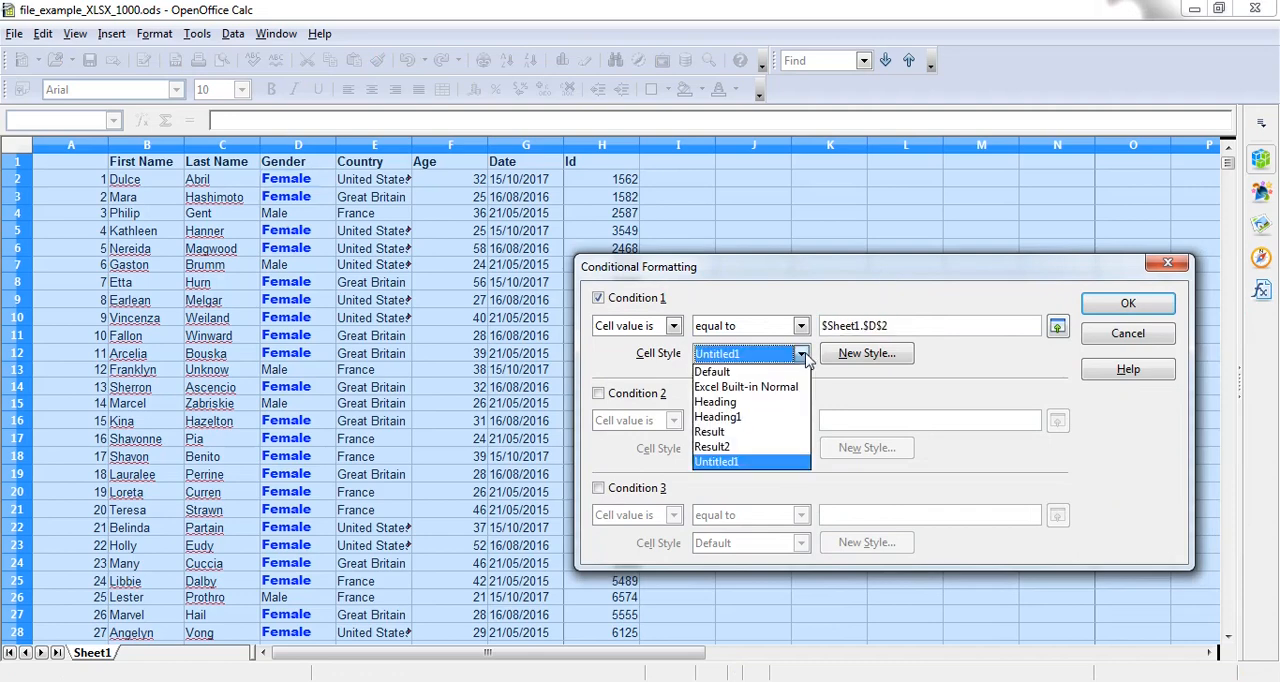
pyautogui.click(771, 372)
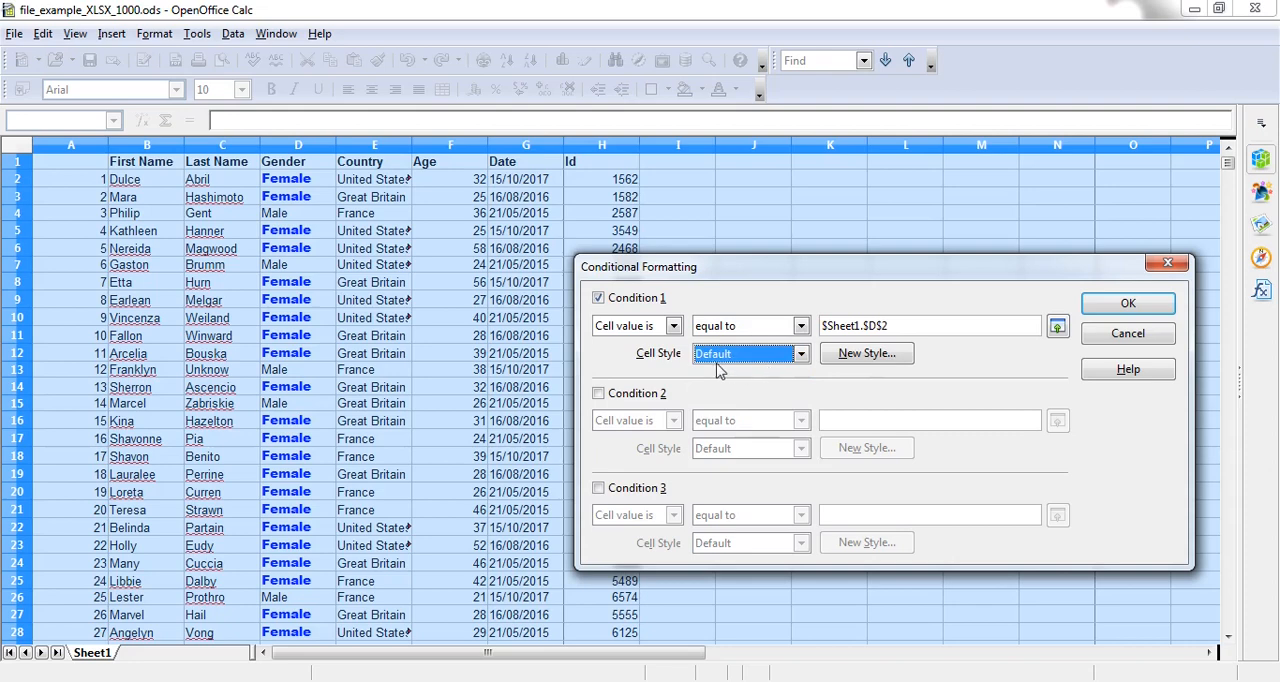
pyautogui.click(1127, 302)
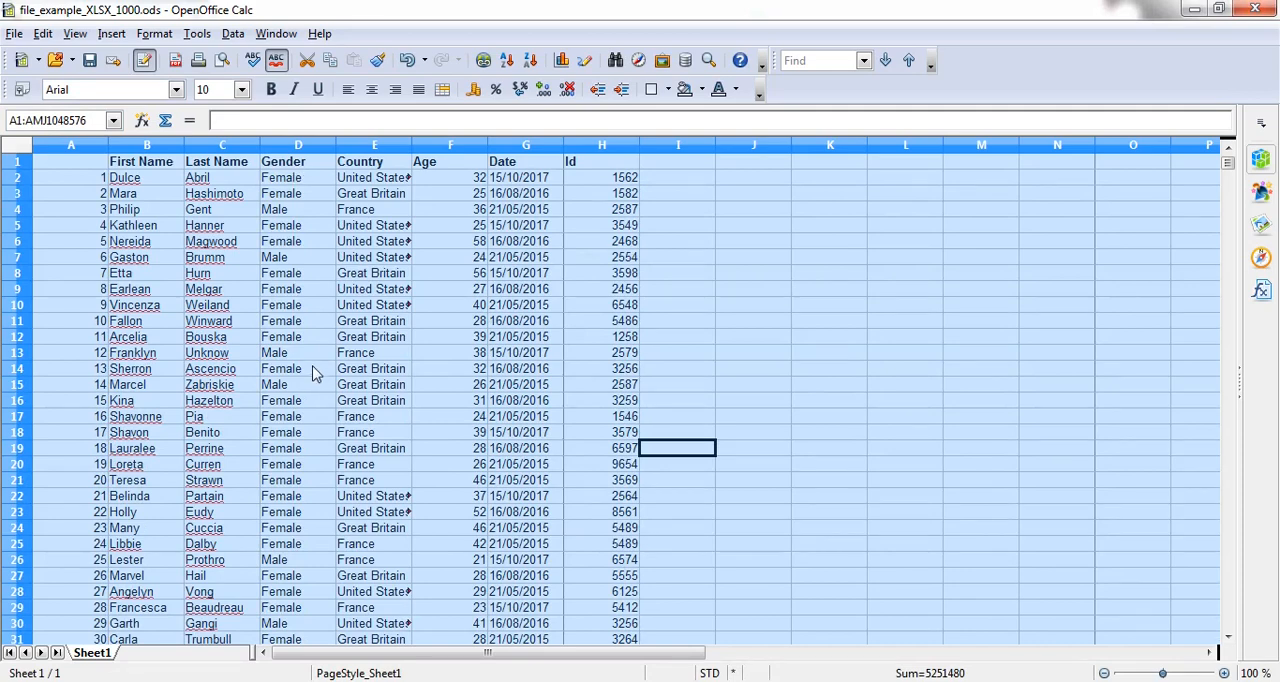
# Step: Change Condition 1 in the whole sheet's conditional formatting to cell value greater than cell F2 ($Sheet1.$F$2)
pyautogui.click(156, 34)
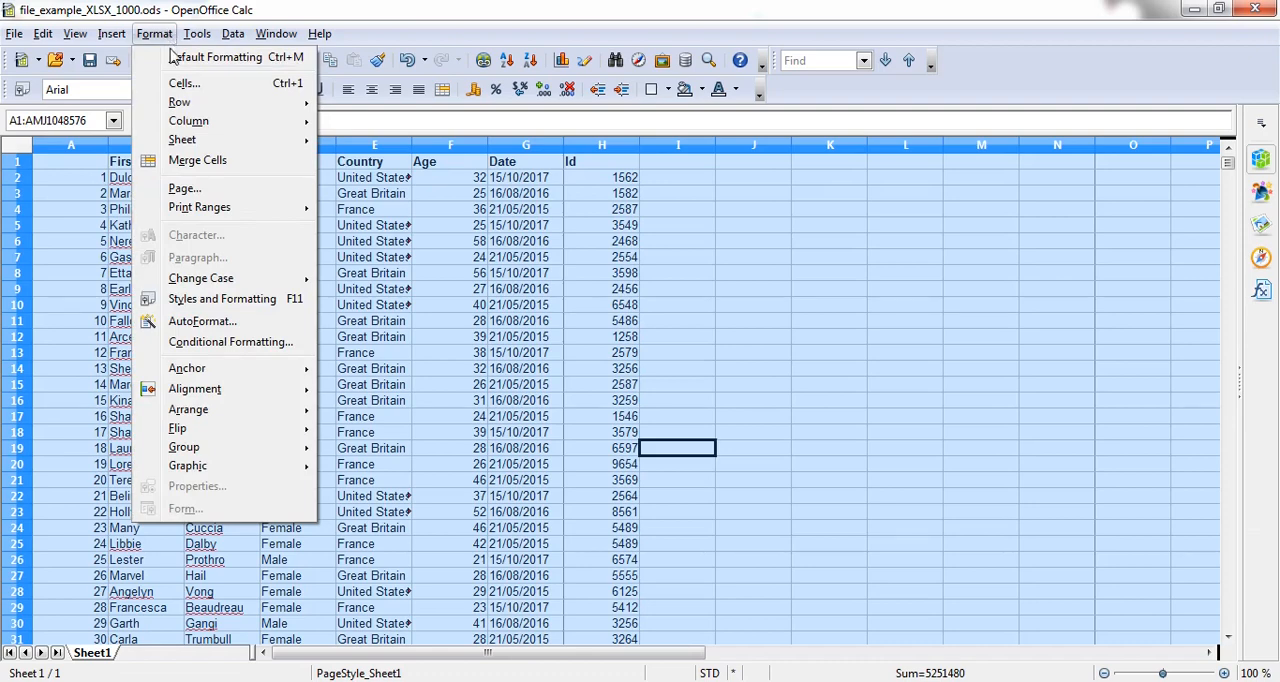
pyautogui.click(236, 346)
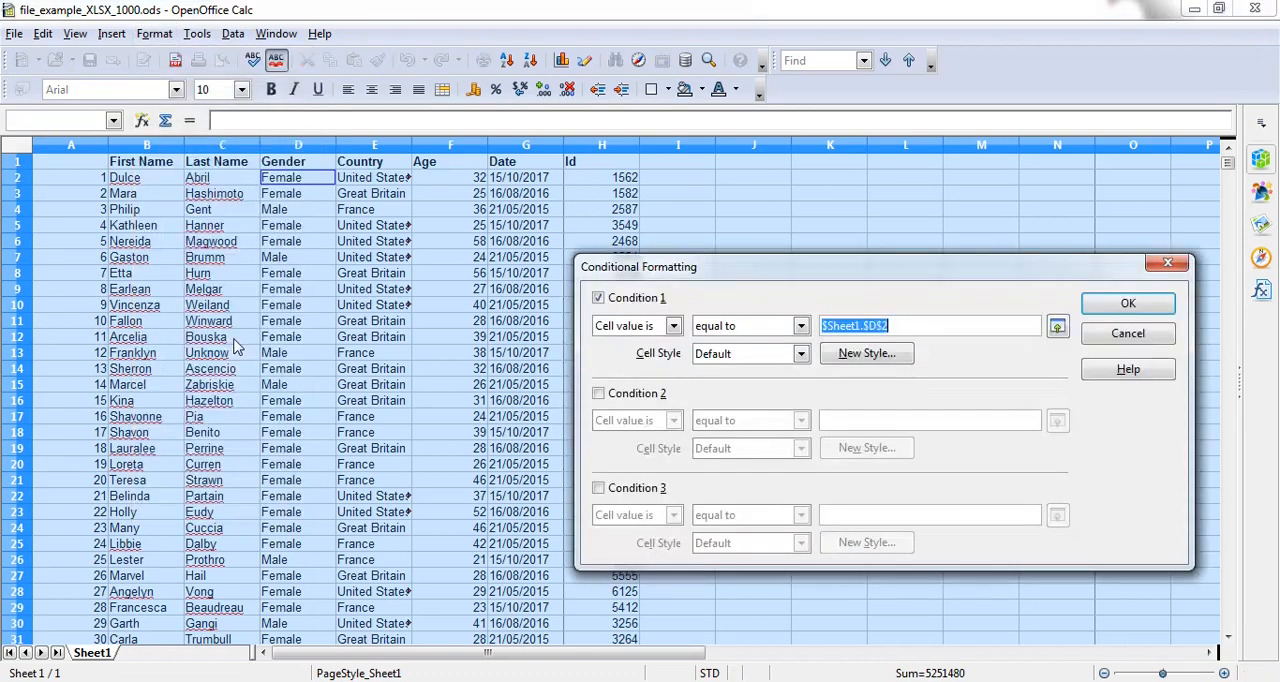
pyautogui.click(801, 327)
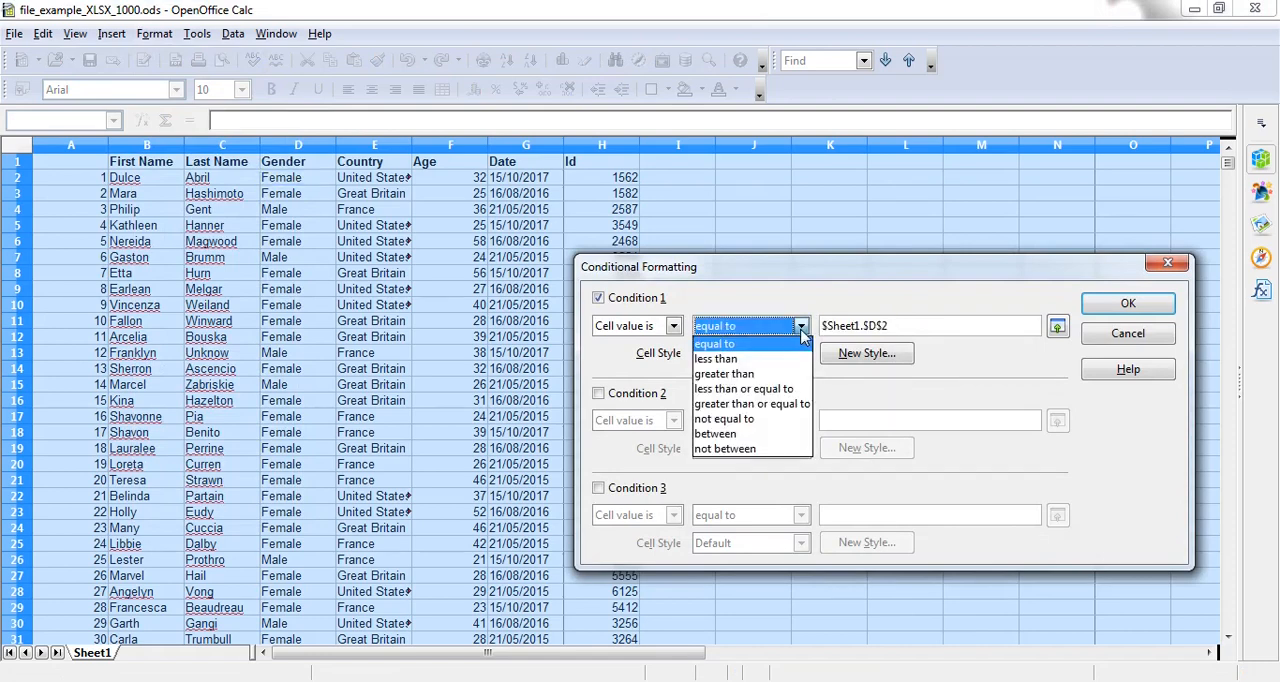
pyautogui.click(763, 375)
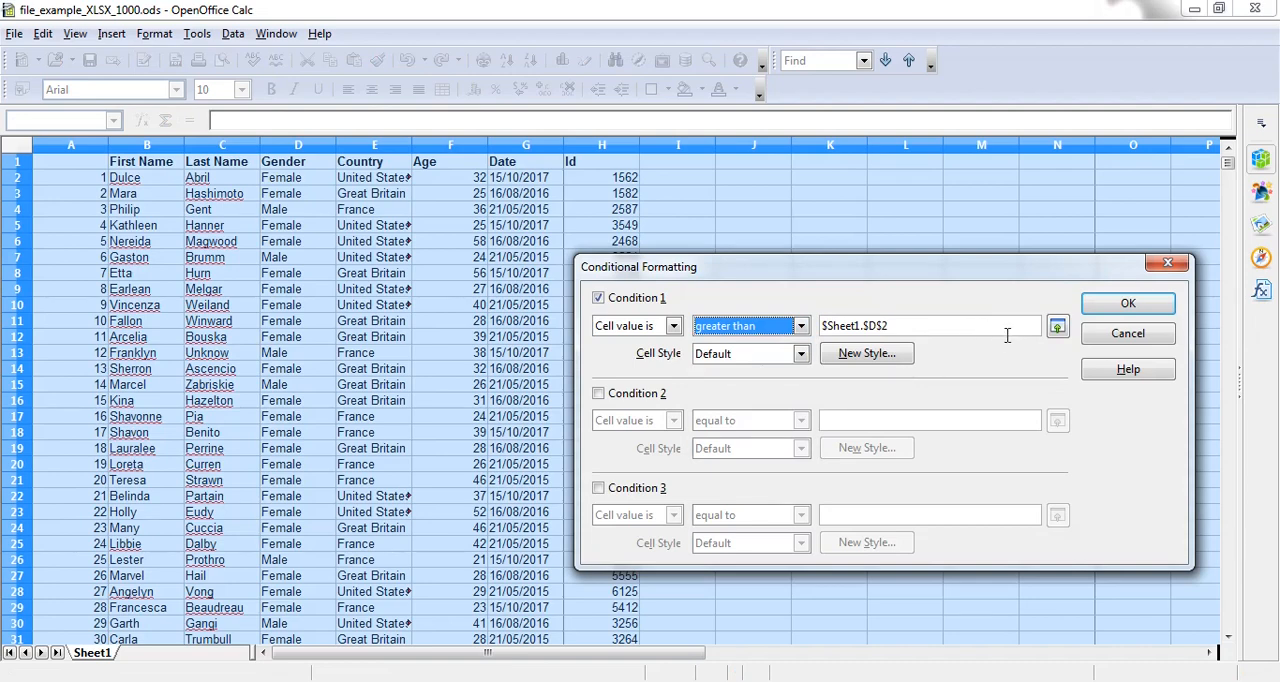
pyautogui.click(1057, 326)
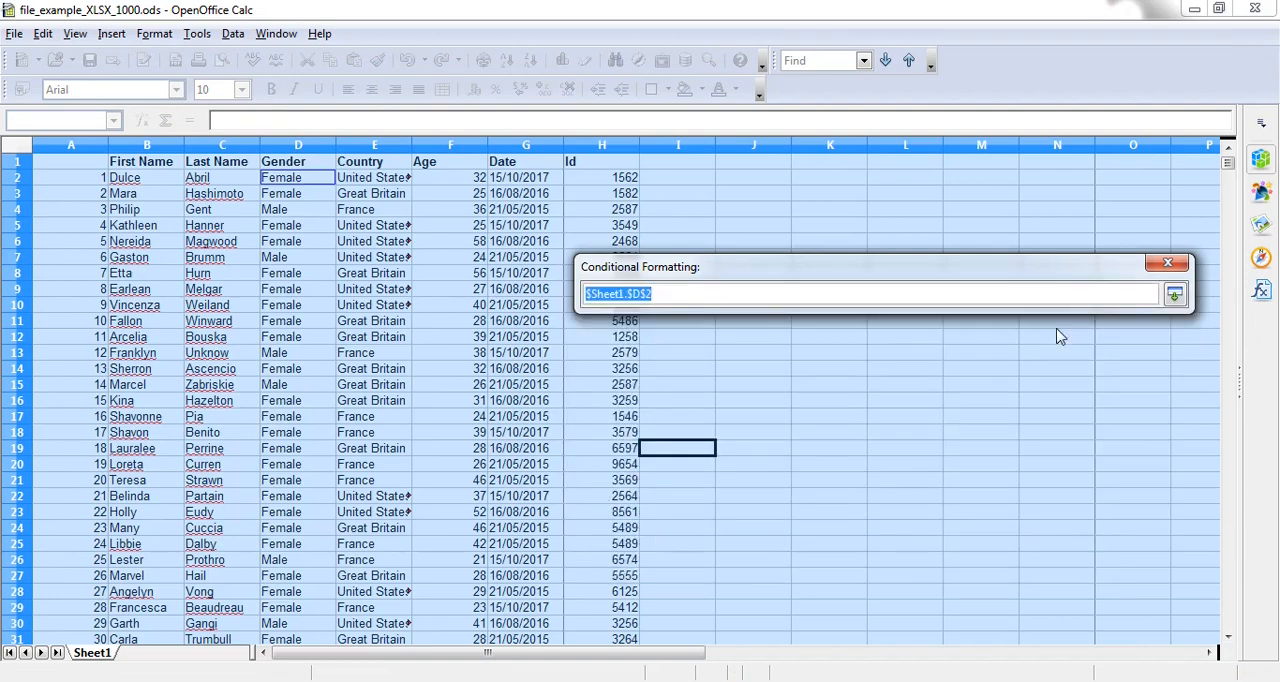
pyautogui.click(447, 182)
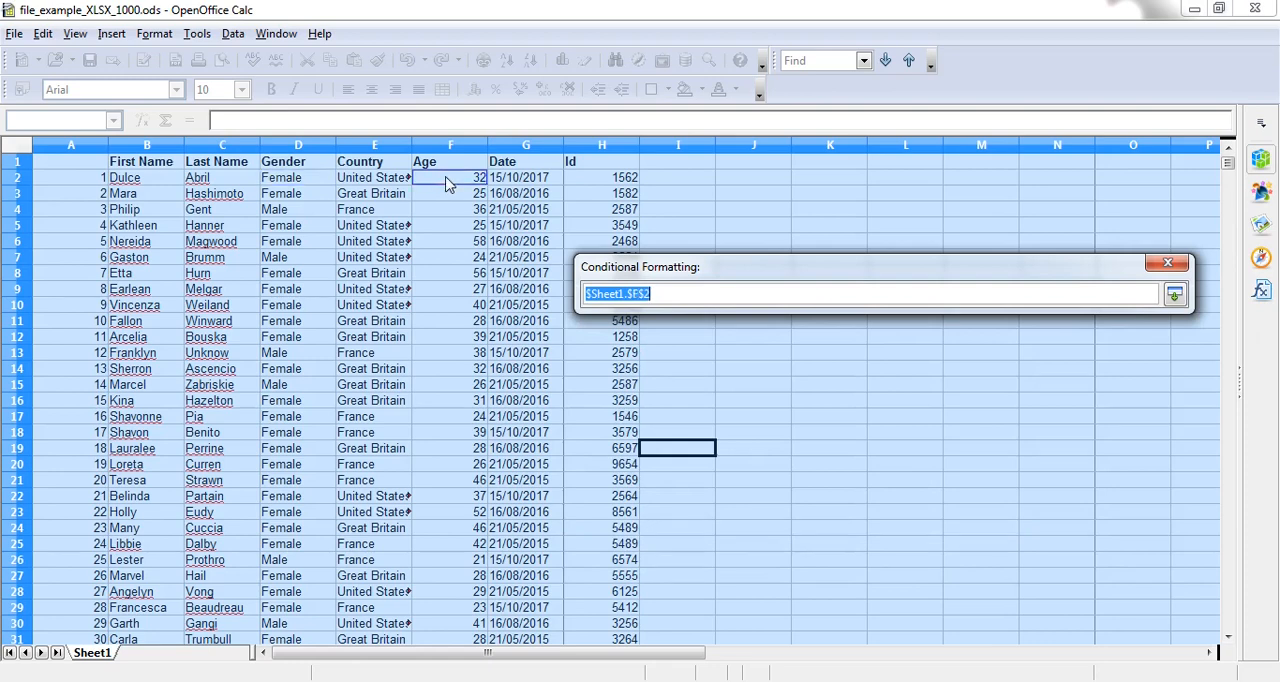
pyautogui.click(1175, 294)
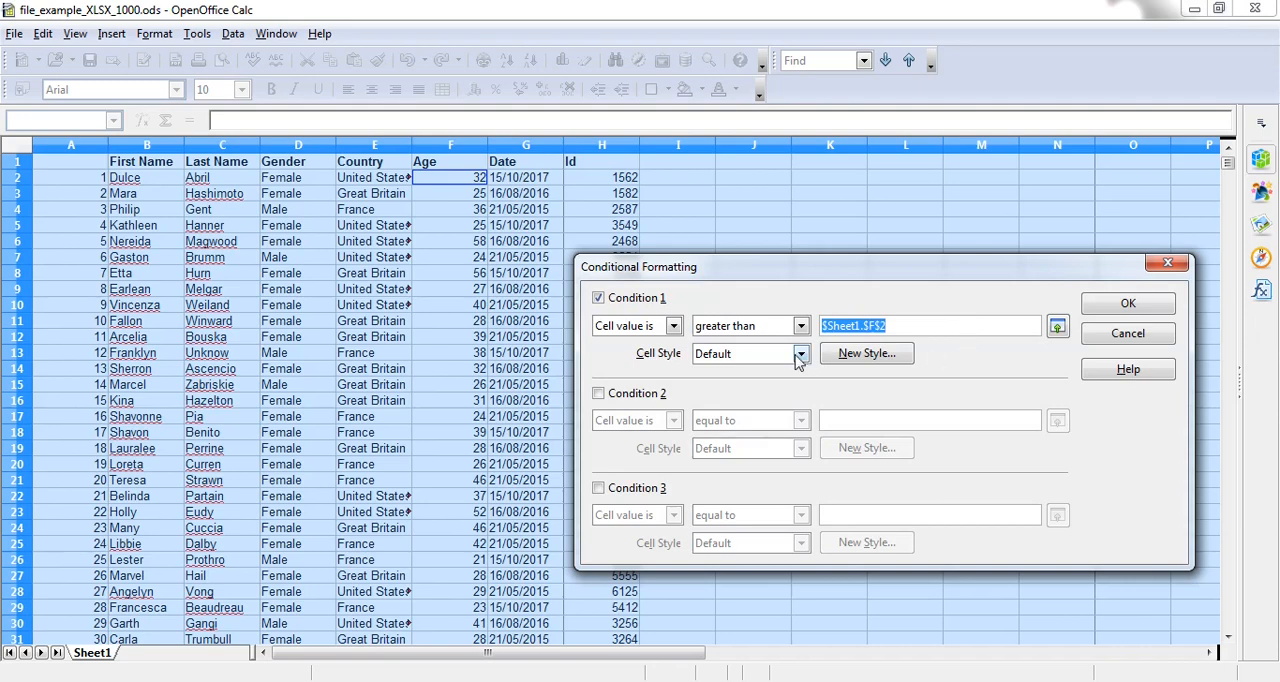
# Step: Create a new cell style with Red font color for Condition 1 and apply the conditional formatting
pyautogui.click(866, 353)
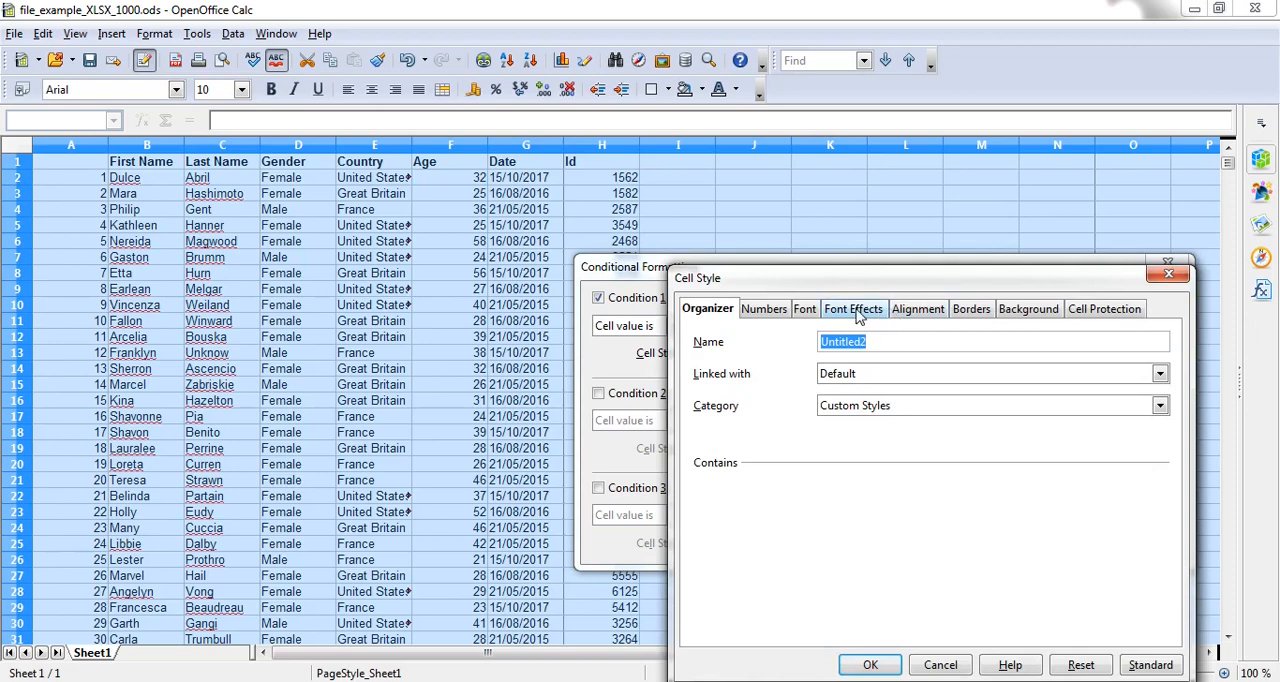
pyautogui.click(855, 310)
pyautogui.click(849, 359)
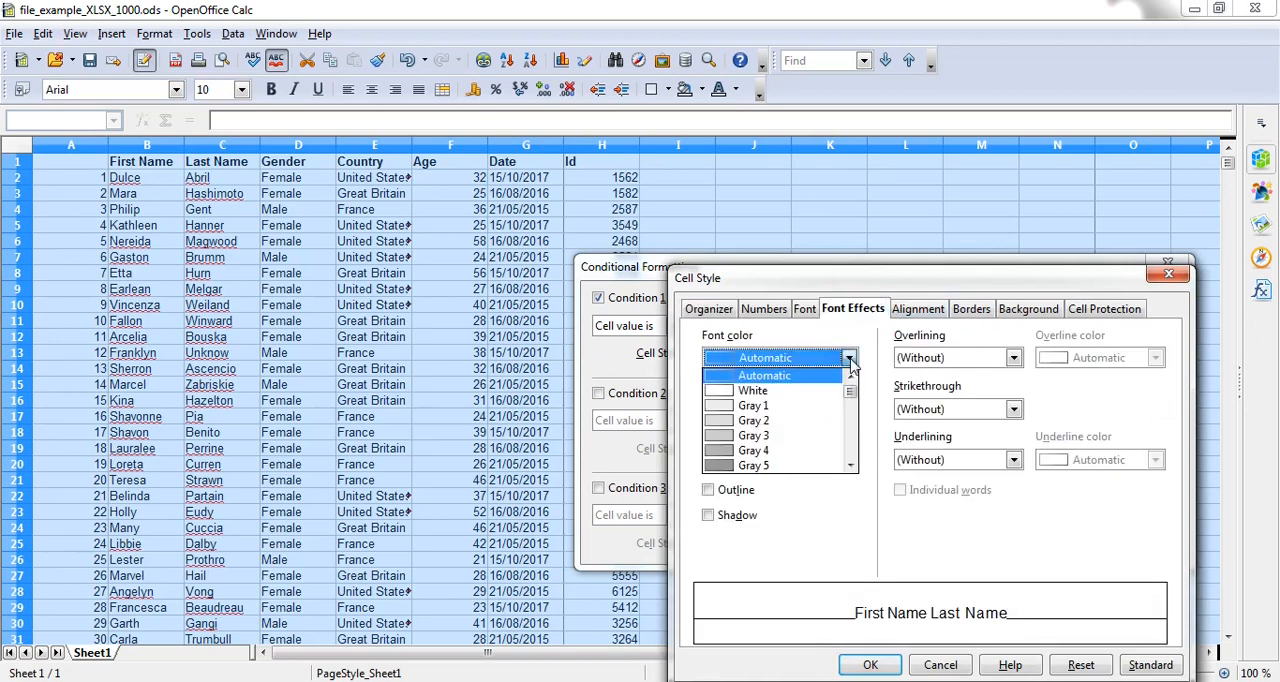
pyautogui.scroll(-6, 826, 410)
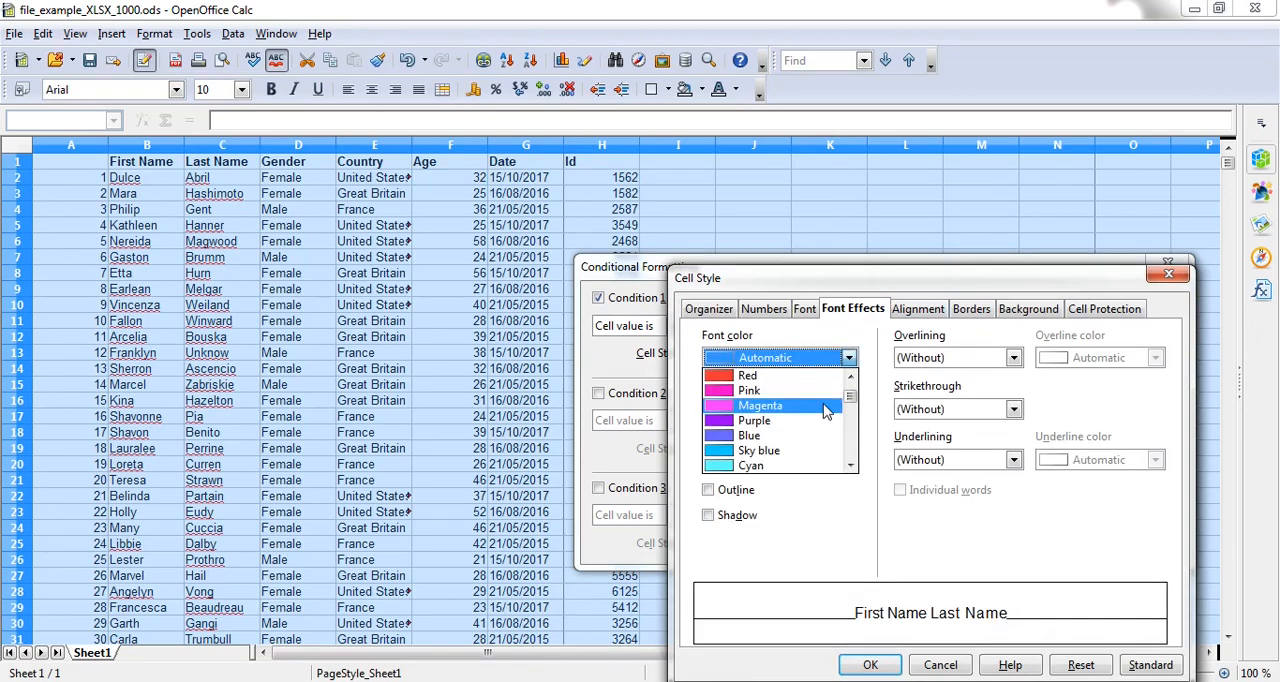
pyautogui.click(767, 374)
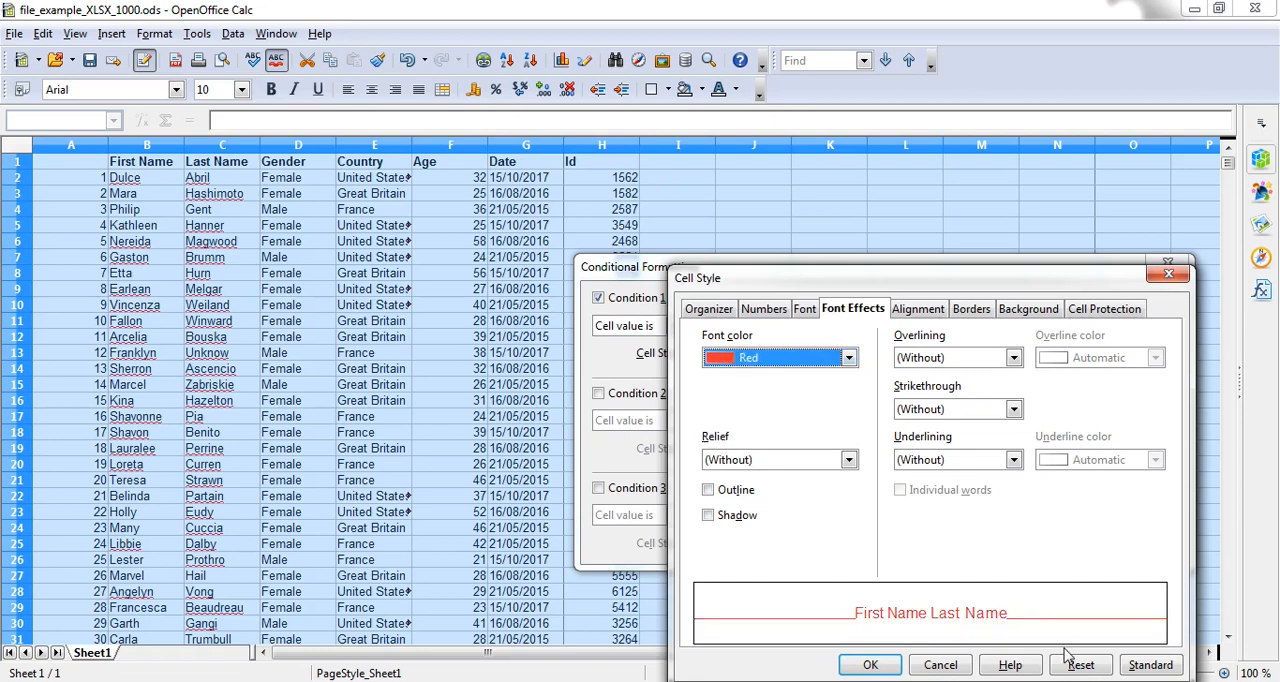
pyautogui.click(870, 664)
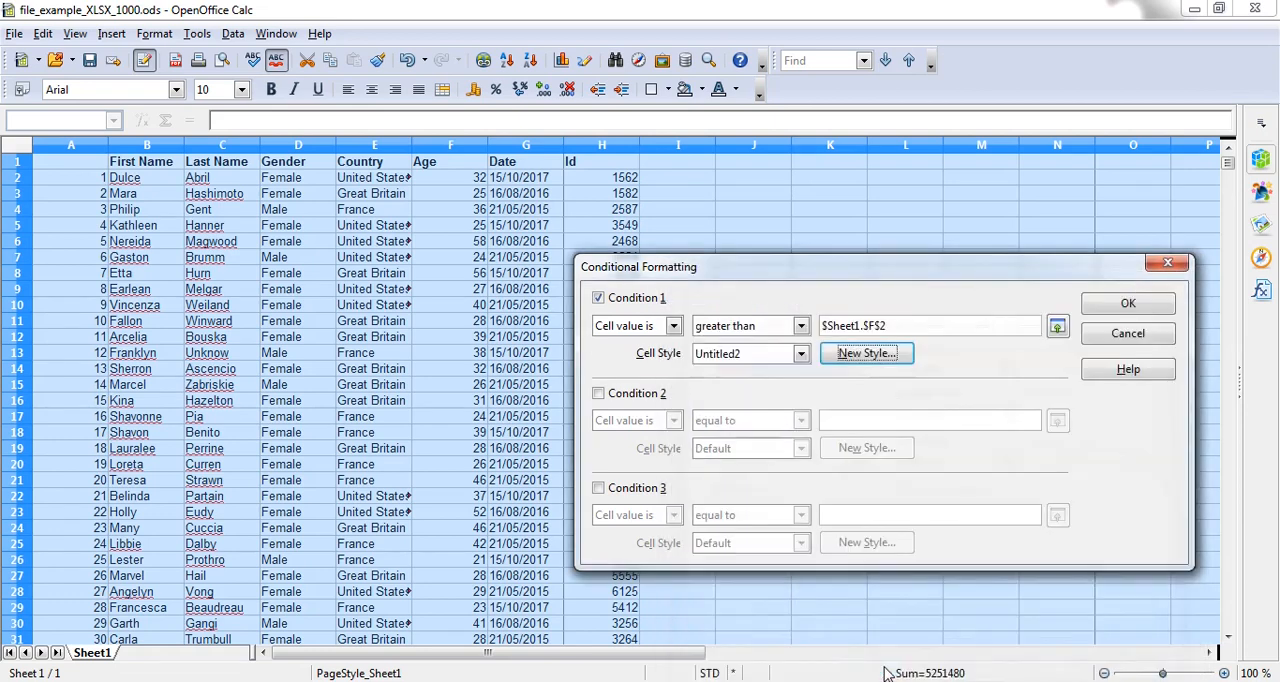
pyautogui.click(1096, 309)
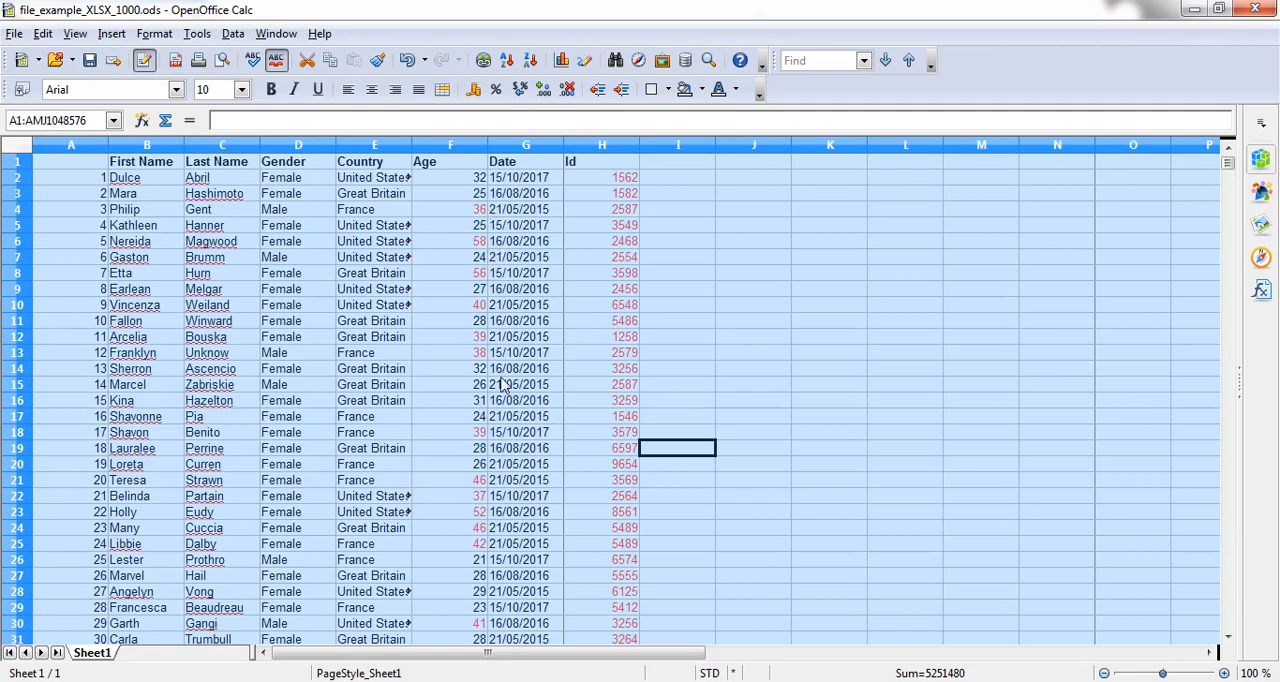
# Step: Reset the cell style of the greater-than condition to Default and apply it to the whole sheet
pyautogui.scroll(-13, 705, 512)
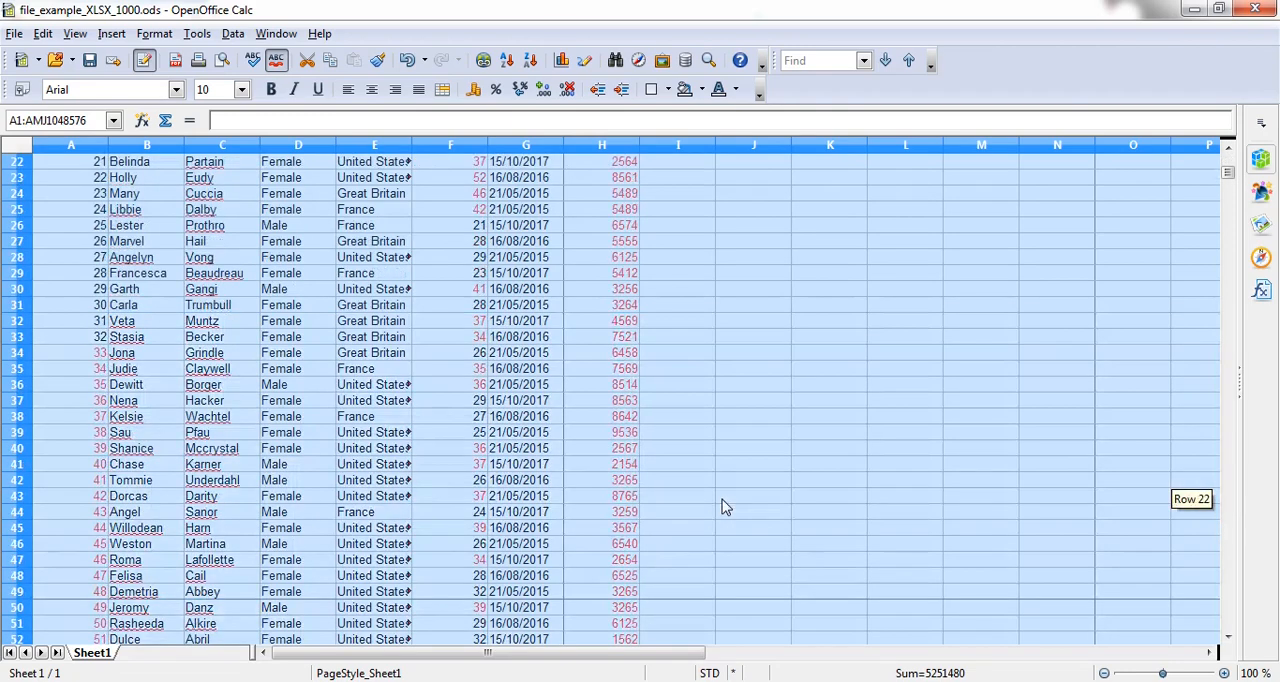
pyautogui.scroll(-5, 725, 507)
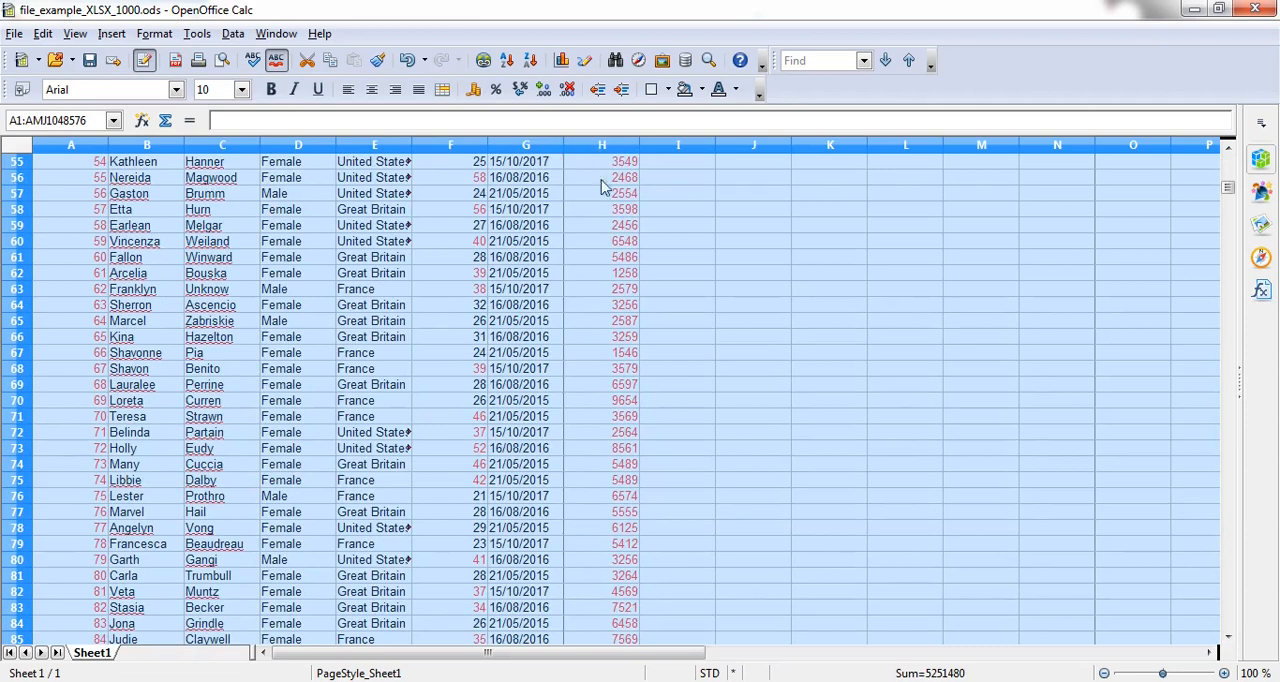
pyautogui.scroll(4, 637, 249)
pyautogui.scroll(9, 637, 249)
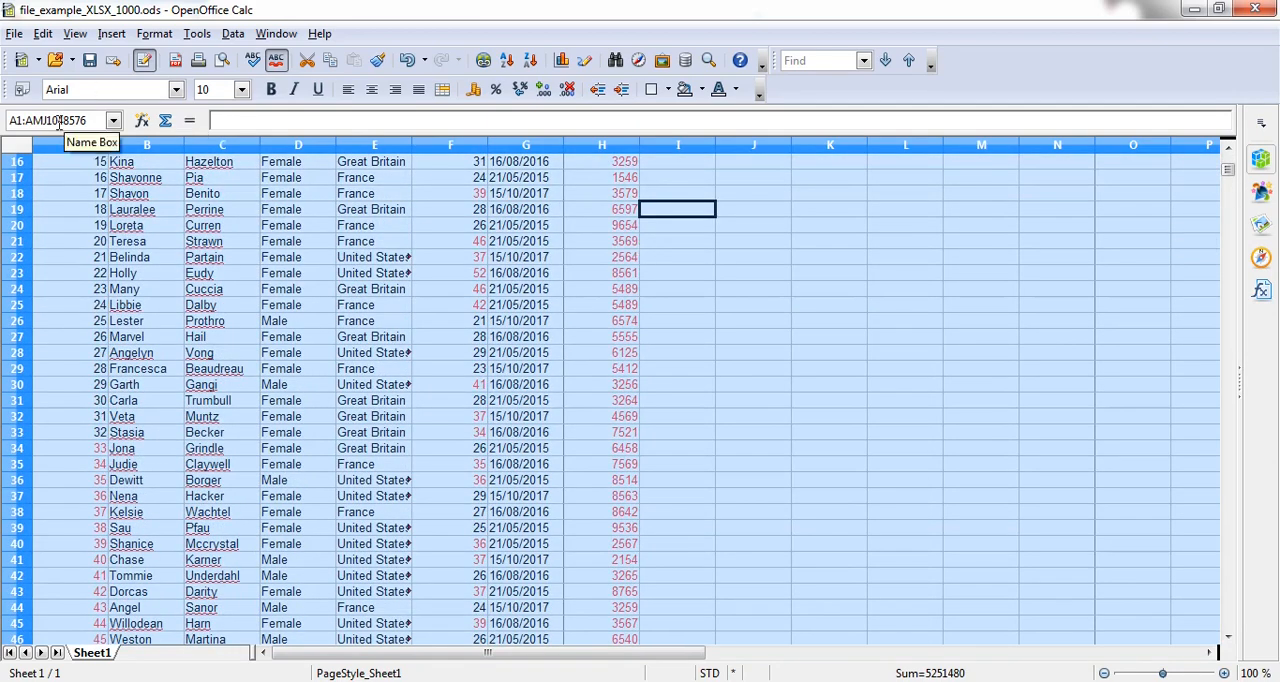
pyautogui.click(156, 34)
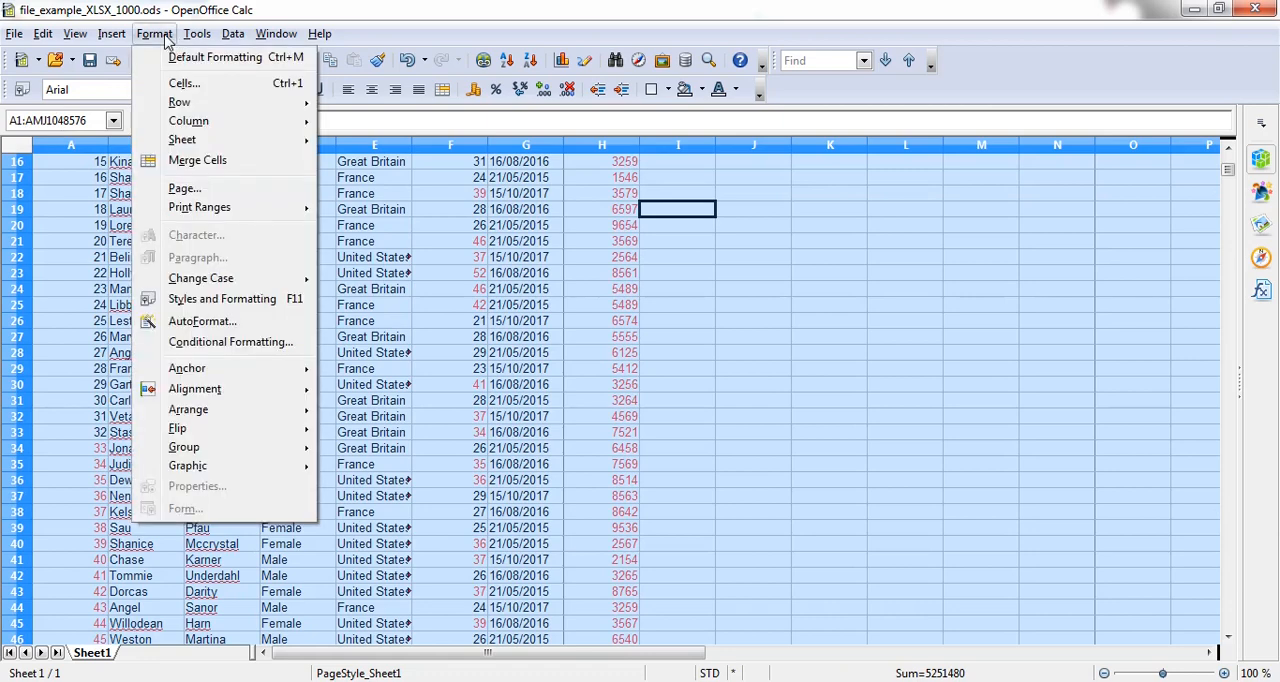
pyautogui.click(240, 343)
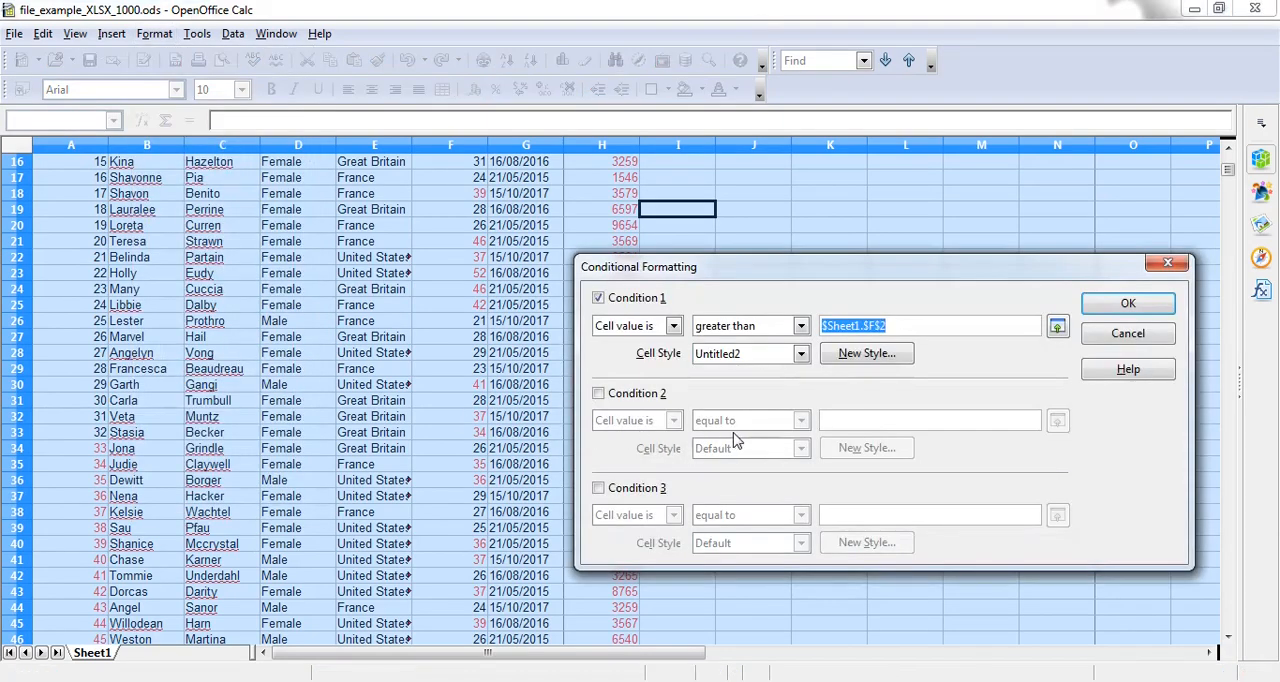
pyautogui.click(801, 354)
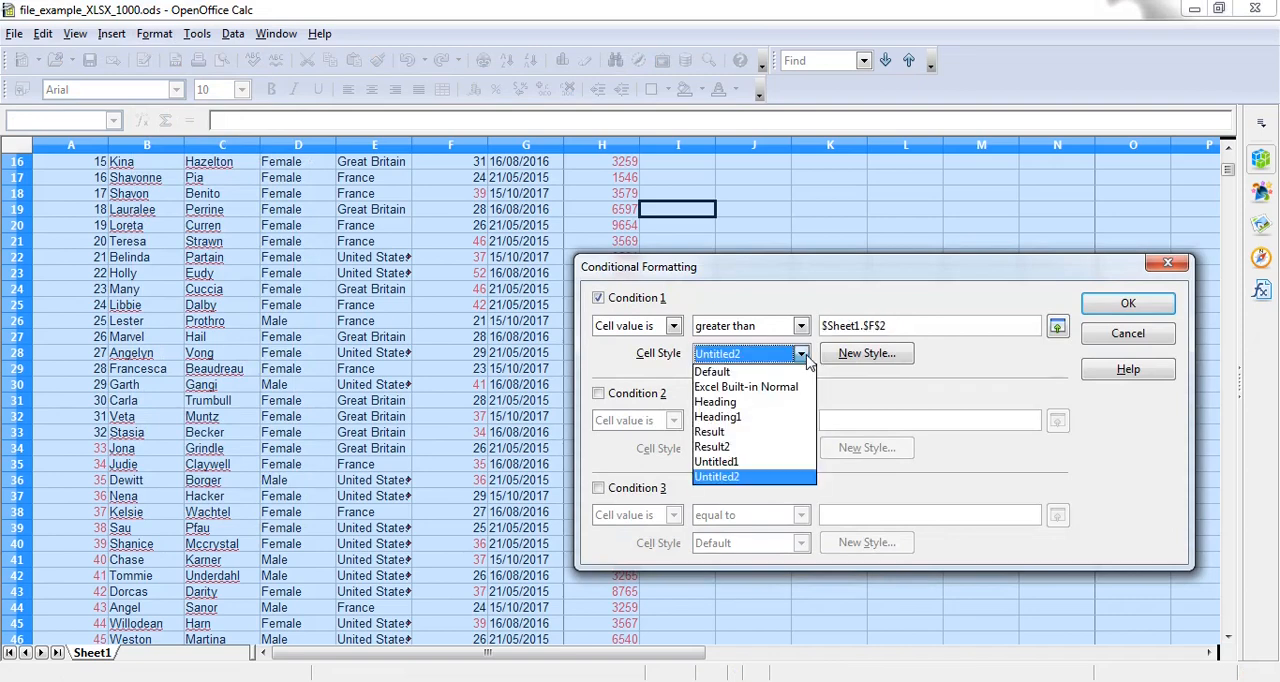
pyautogui.click(768, 372)
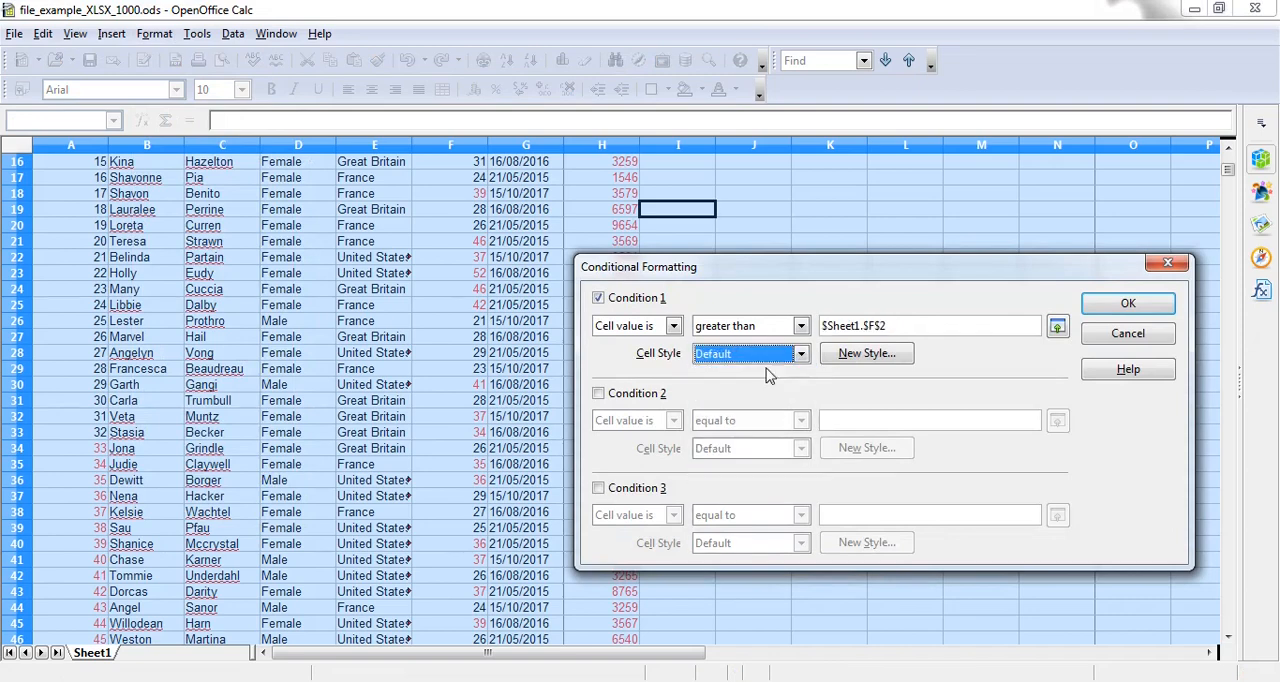
pyautogui.click(1109, 312)
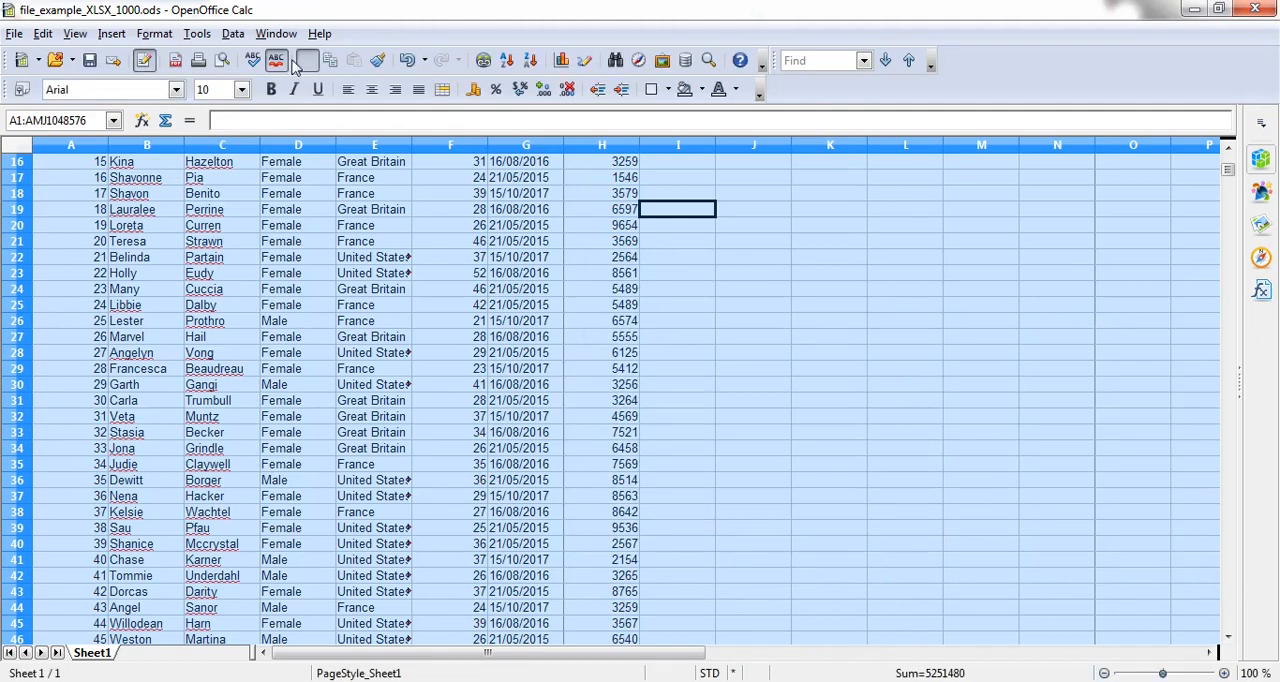
# Step: Set the comparison value of Condition 1 in the sheet's conditional formatting to 30
pyautogui.click(155, 34)
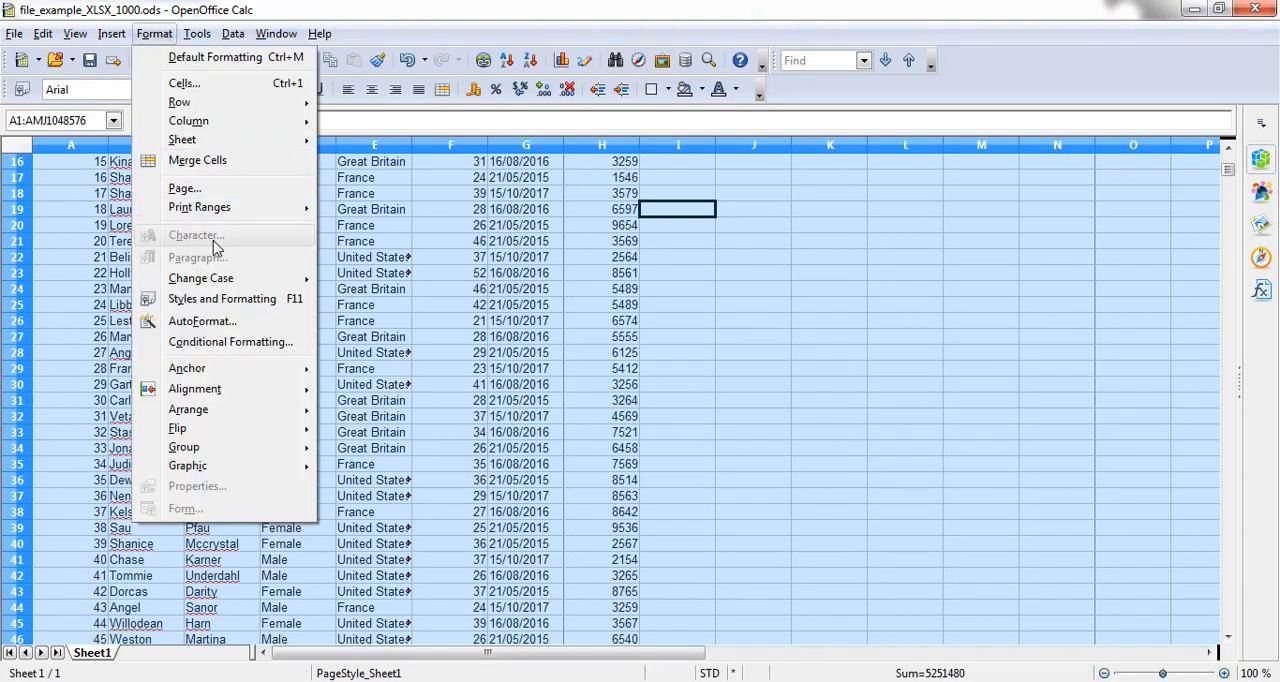
pyautogui.click(213, 341)
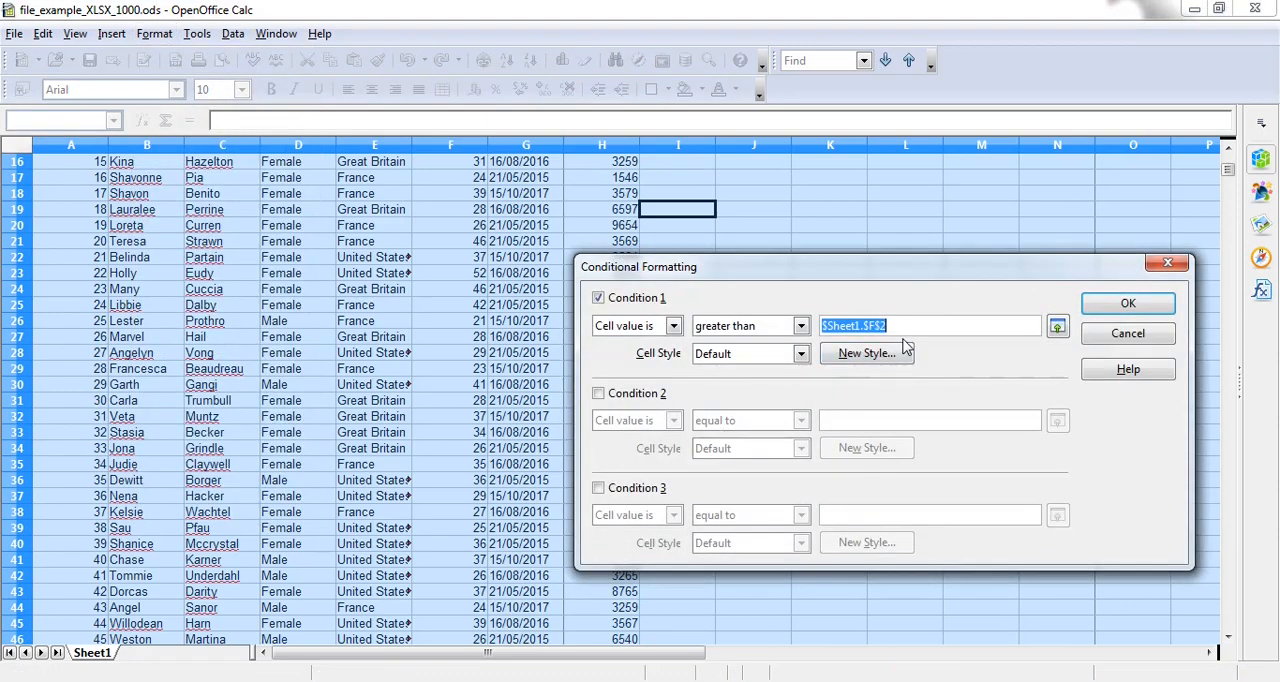
pyautogui.write('30')
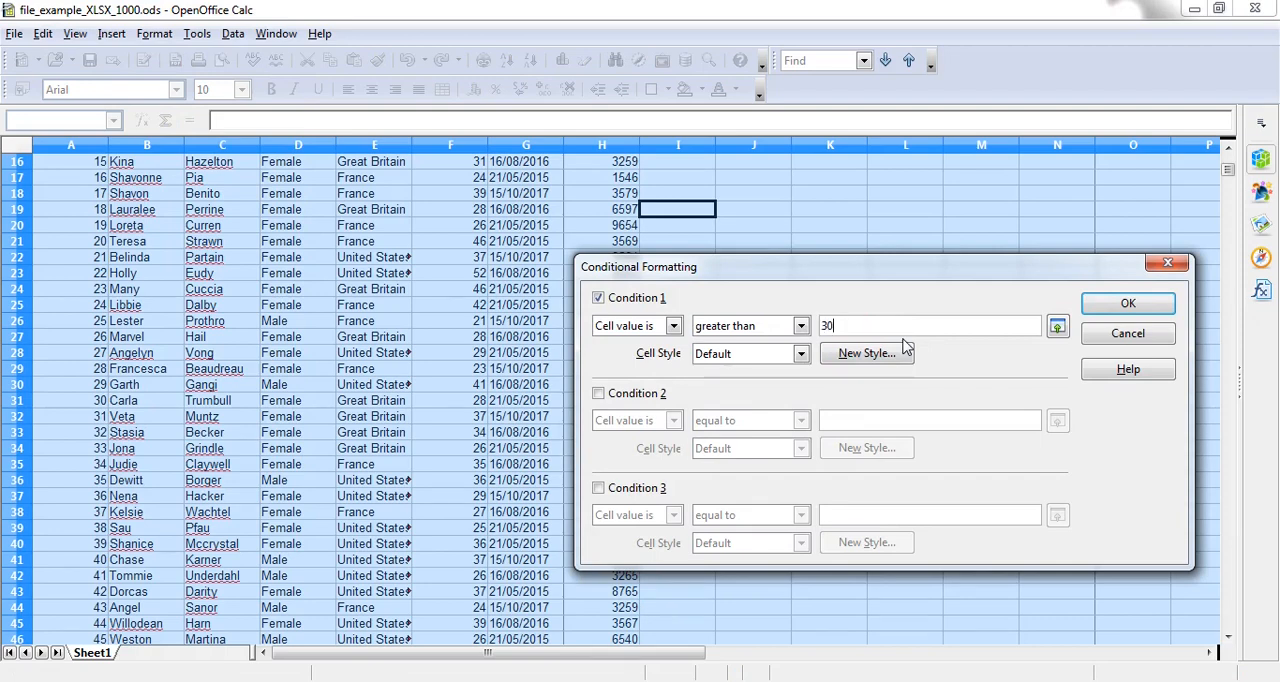
# Step: Create a new cell style for Condition 1 with Arial Black font and Yellow green font color, and apply the conditional formatting
pyautogui.click(801, 355)
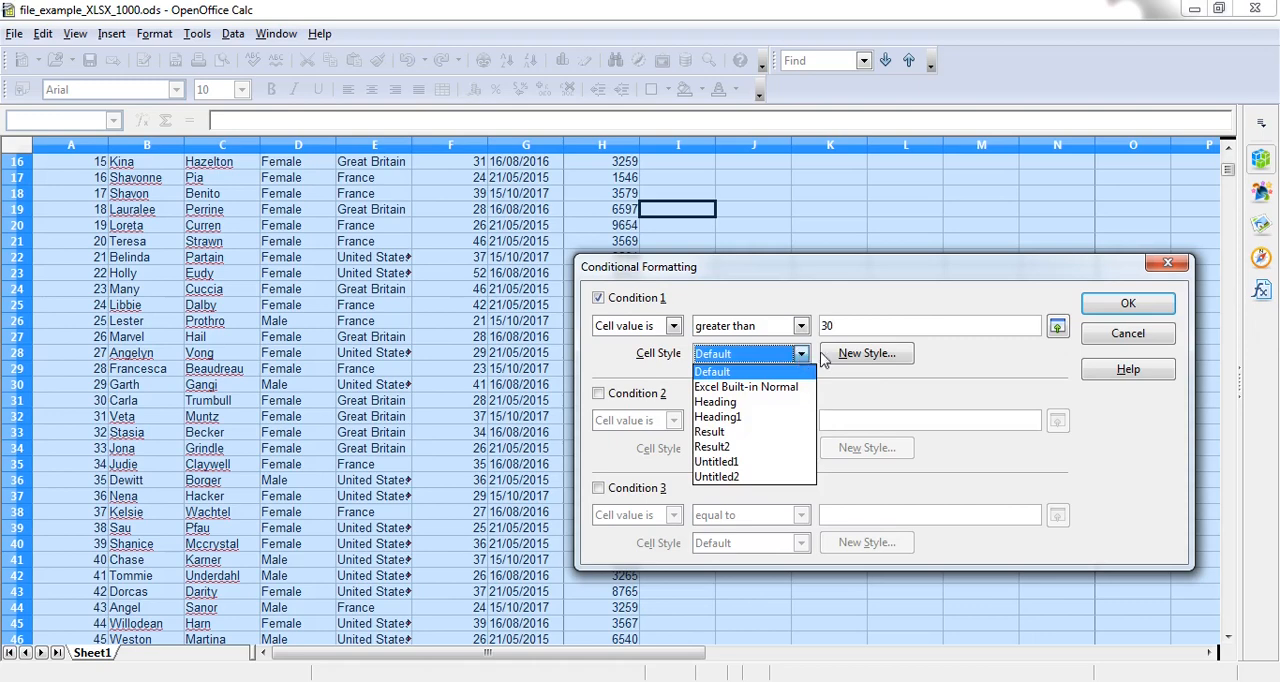
pyautogui.click(848, 357)
pyautogui.click(848, 357)
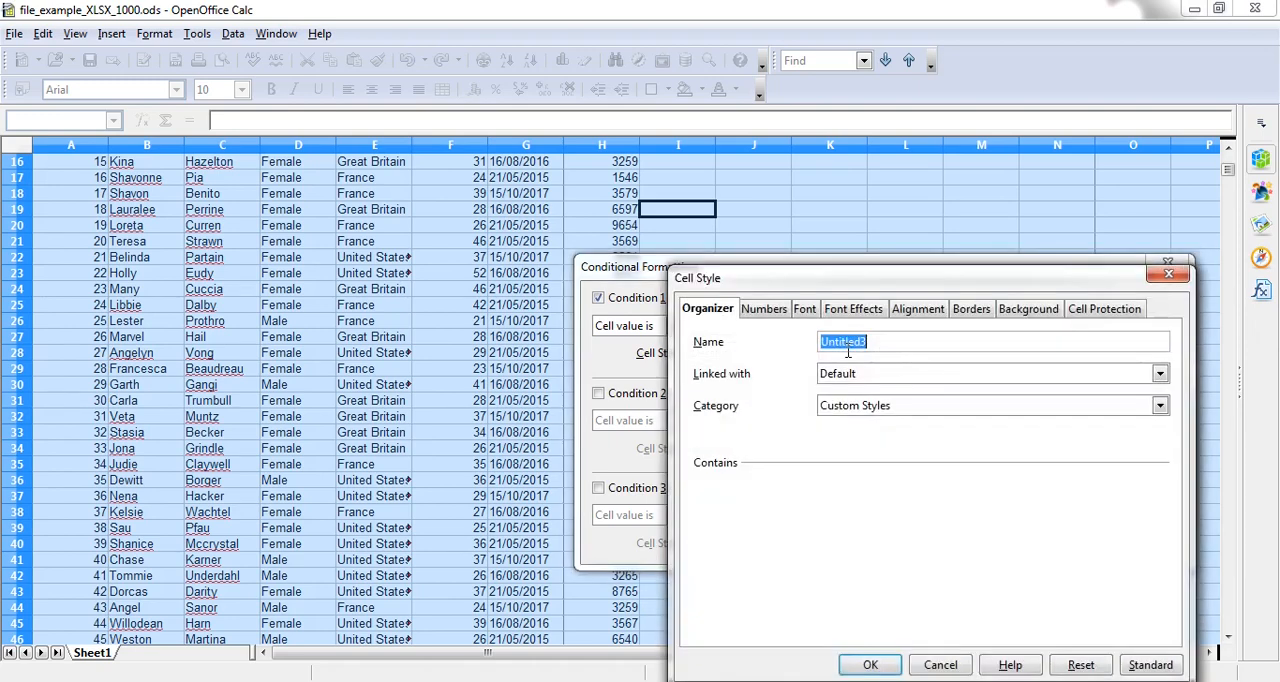
pyautogui.click(804, 310)
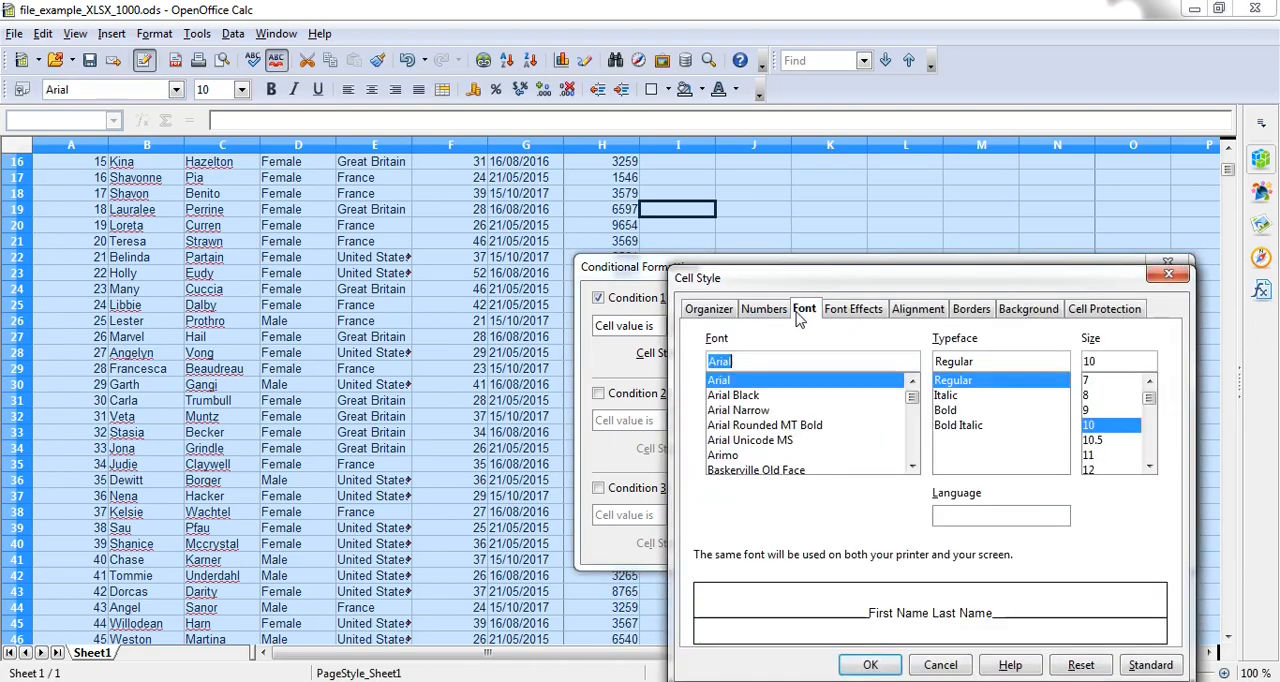
pyautogui.click(743, 397)
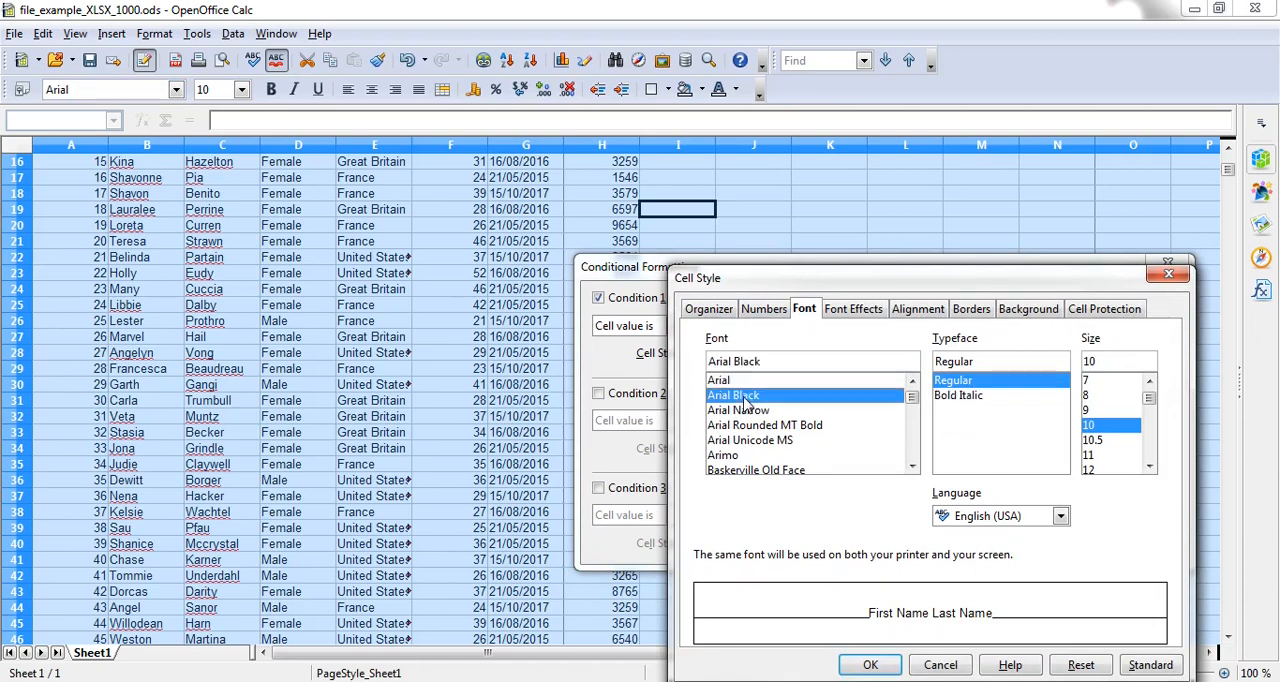
pyautogui.click(855, 312)
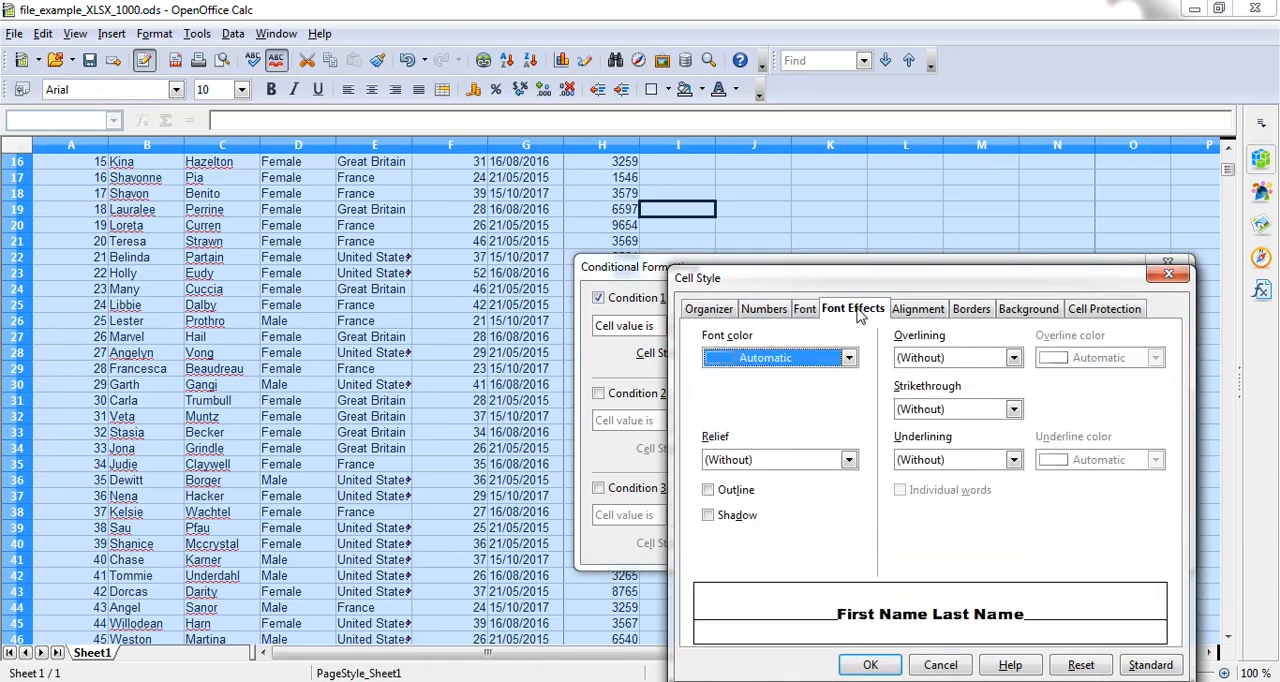
pyautogui.click(849, 357)
pyautogui.scroll(-5, 809, 397)
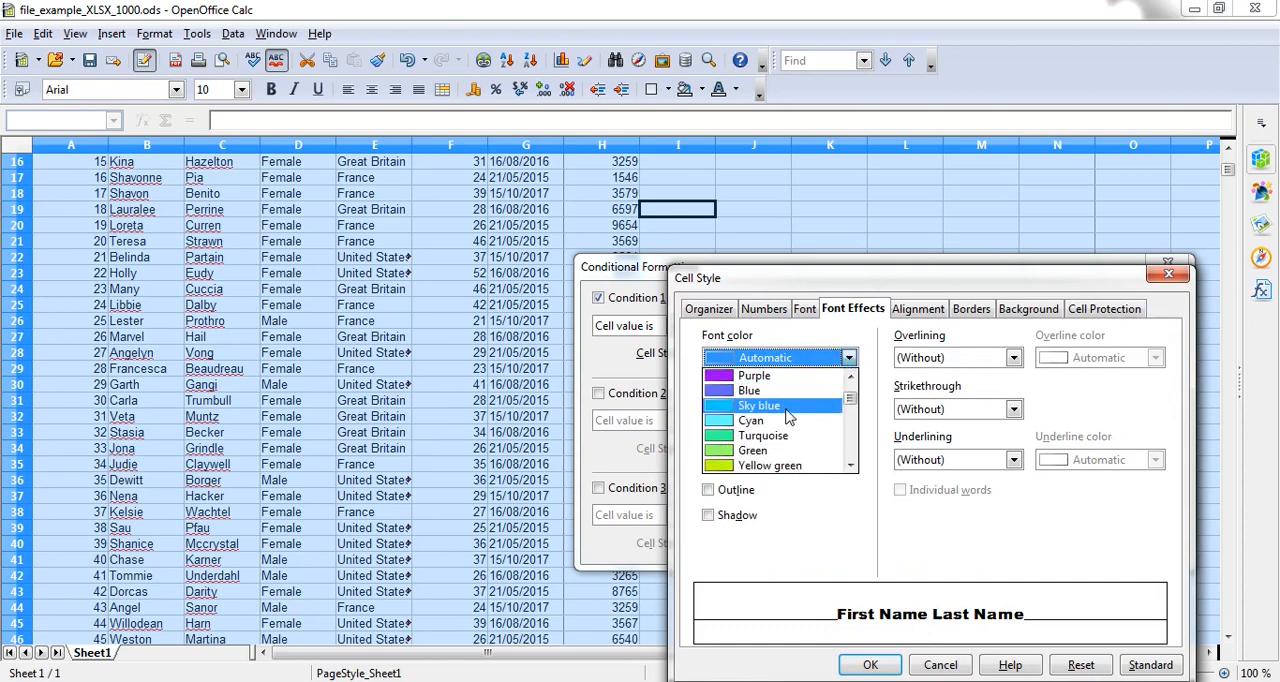
pyautogui.click(772, 466)
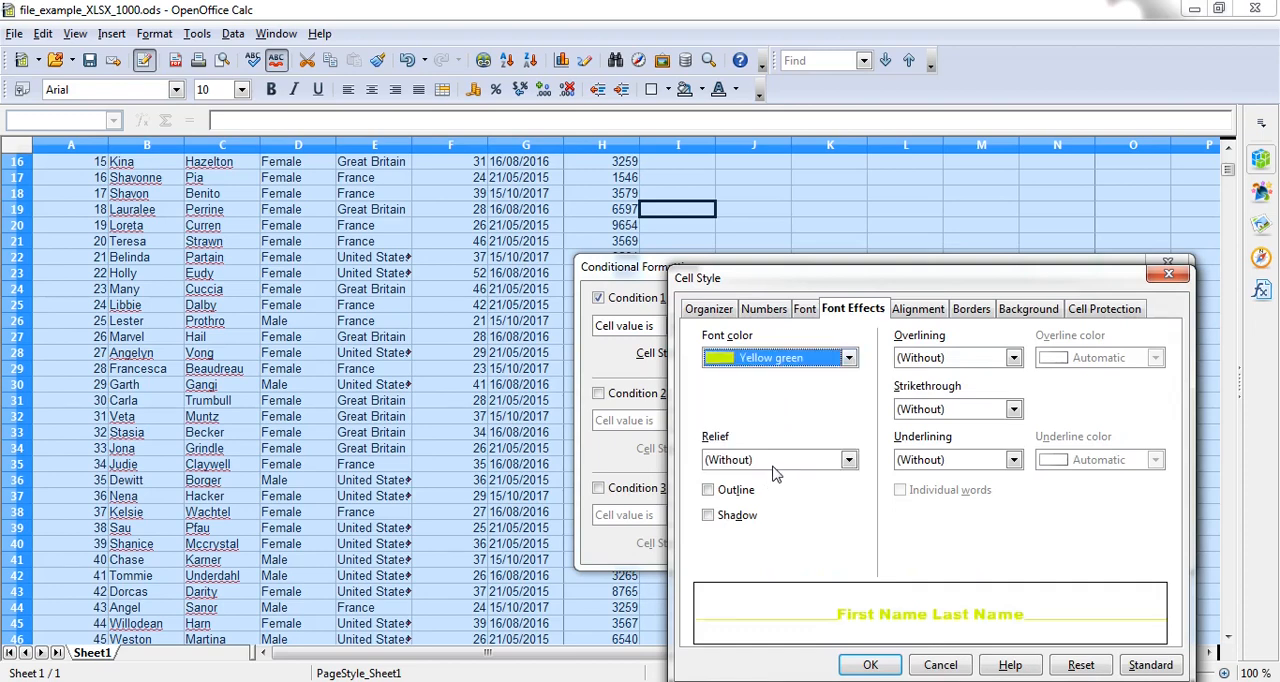
pyautogui.click(870, 665)
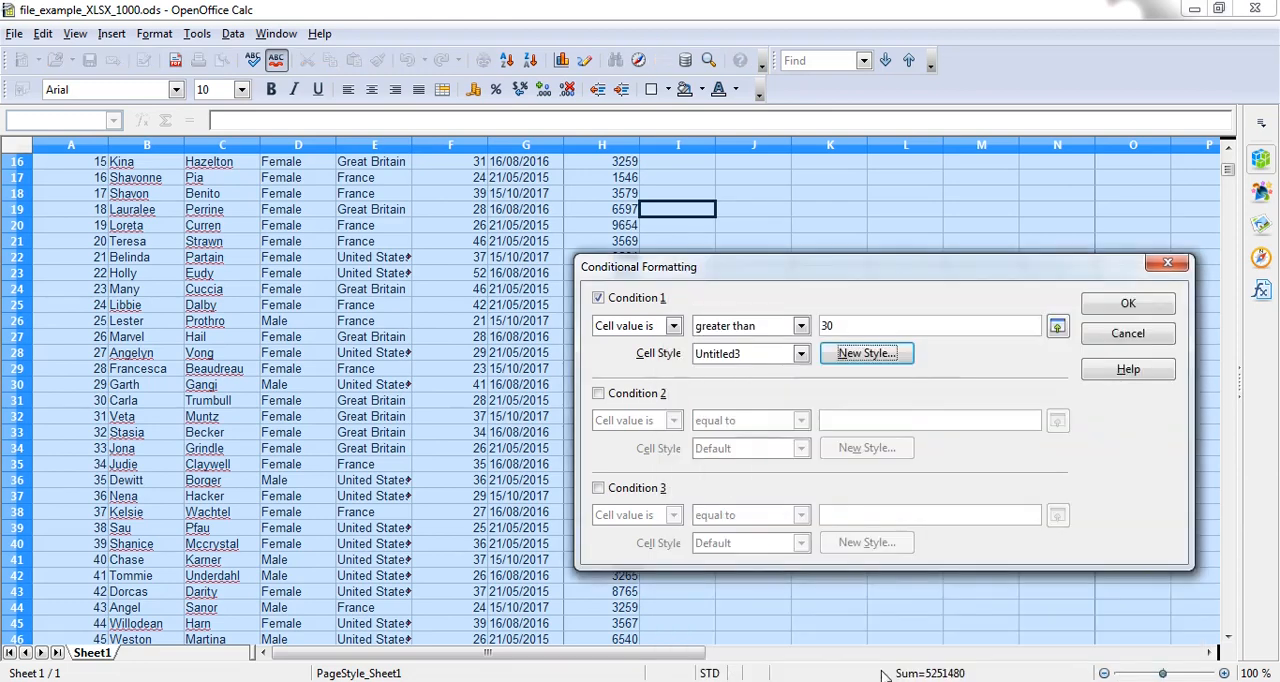
pyautogui.click(1098, 308)
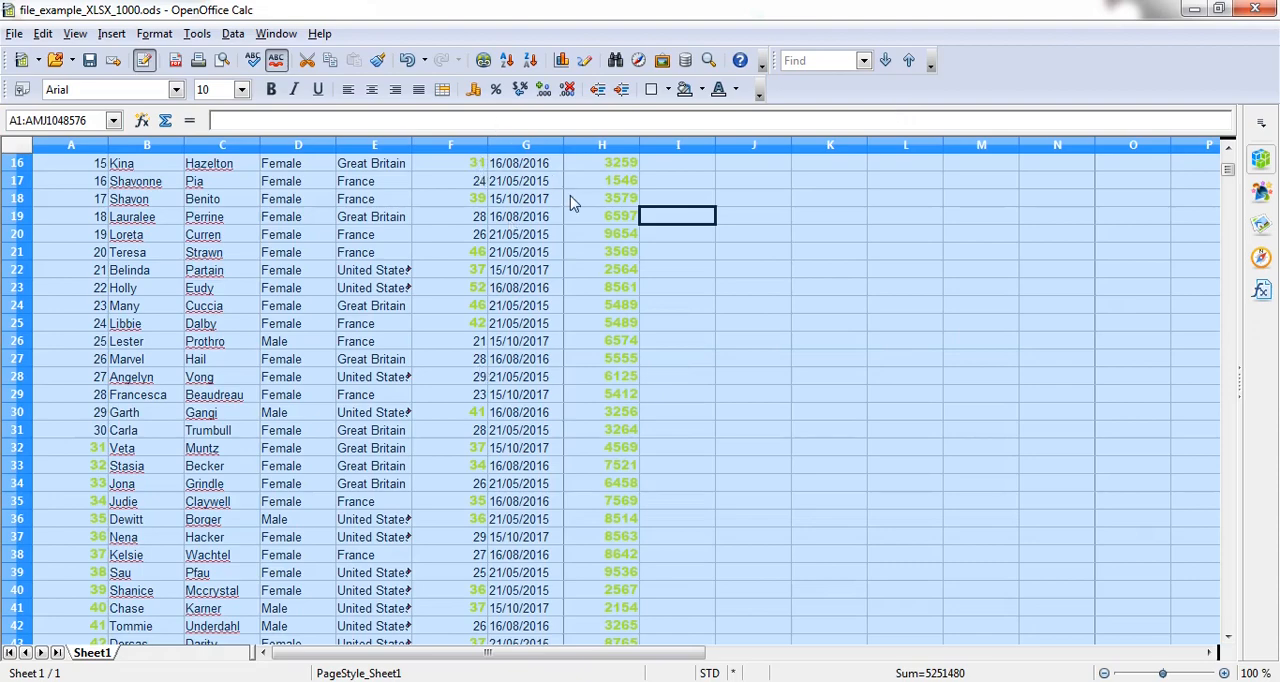
# Step: Examine the conditionally formatted numbers down the rows of Sheet1
pyautogui.scroll(-5, 640, 303)
pyautogui.scroll(-20, 637, 303)
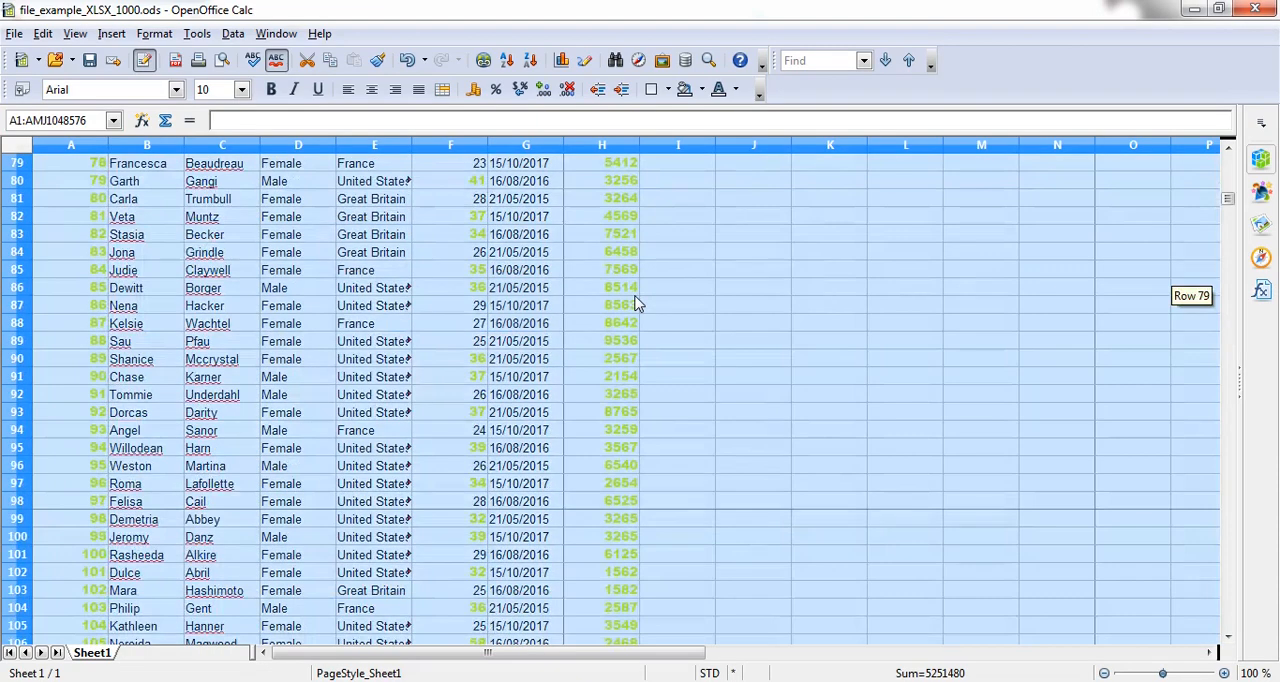
pyautogui.scroll(-20, 640, 303)
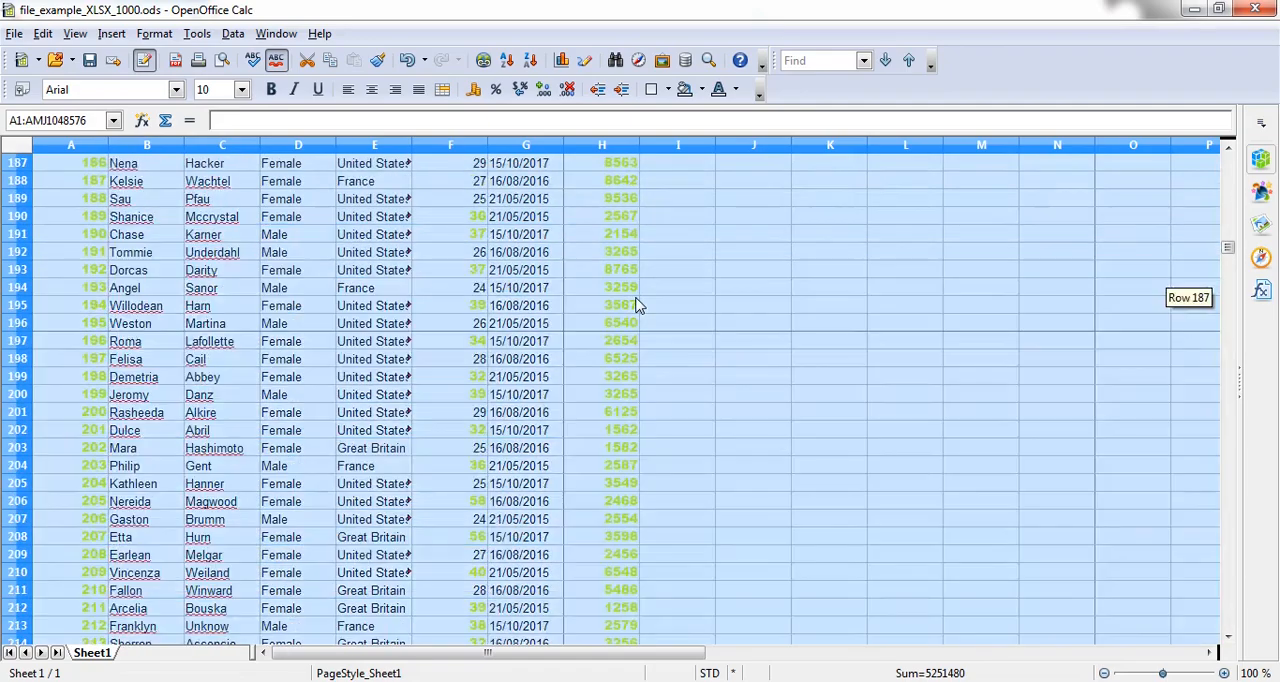
pyautogui.scroll(-17, 640, 305)
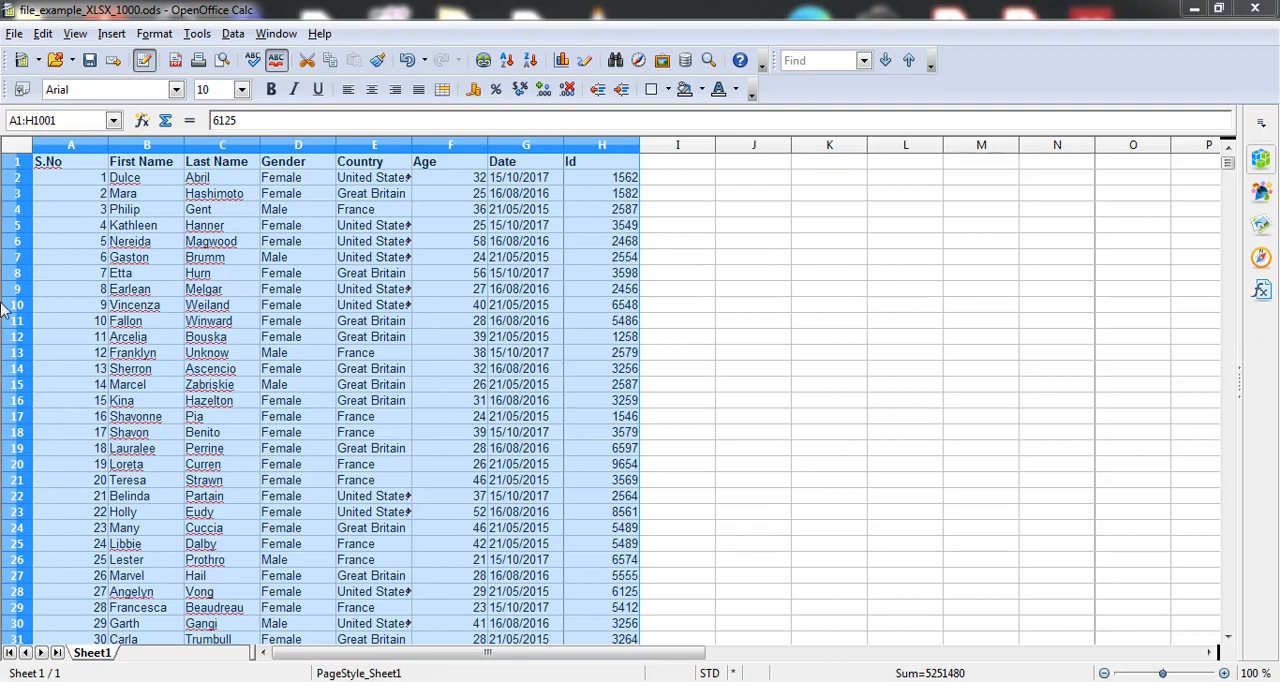
# Step: Sort the data range A1:H1001 by Gender in ascending order
pyautogui.click(233, 34)
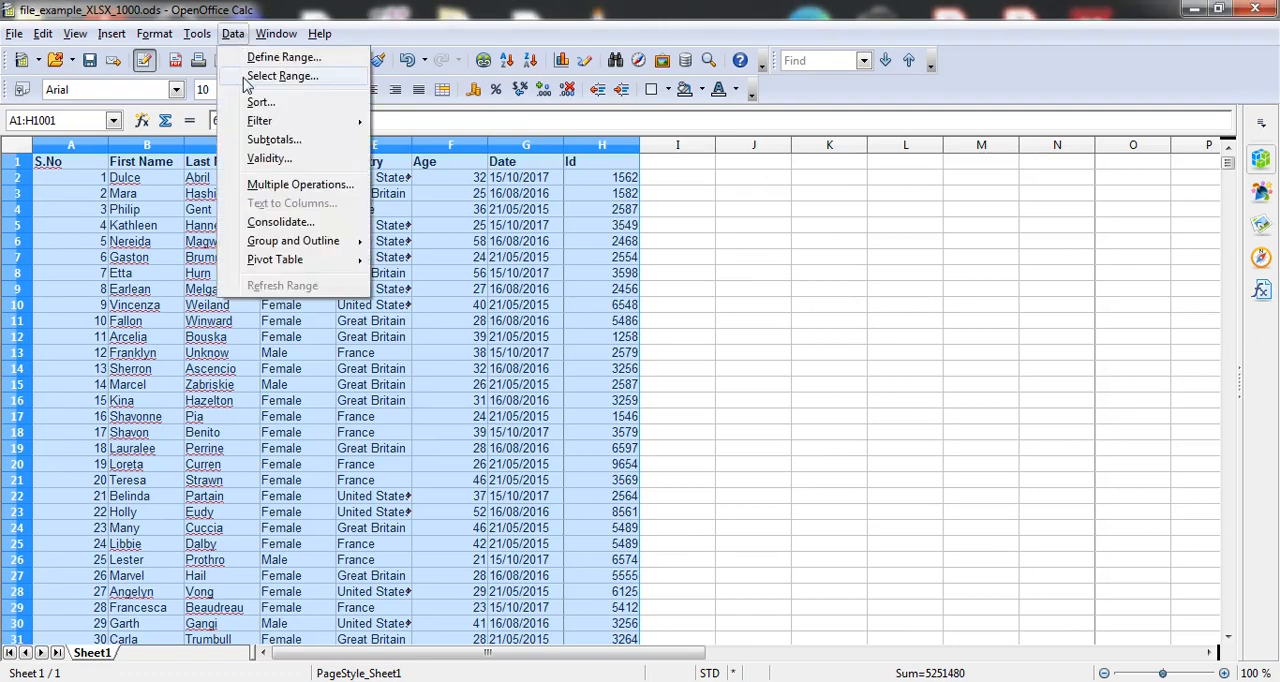
pyautogui.click(258, 103)
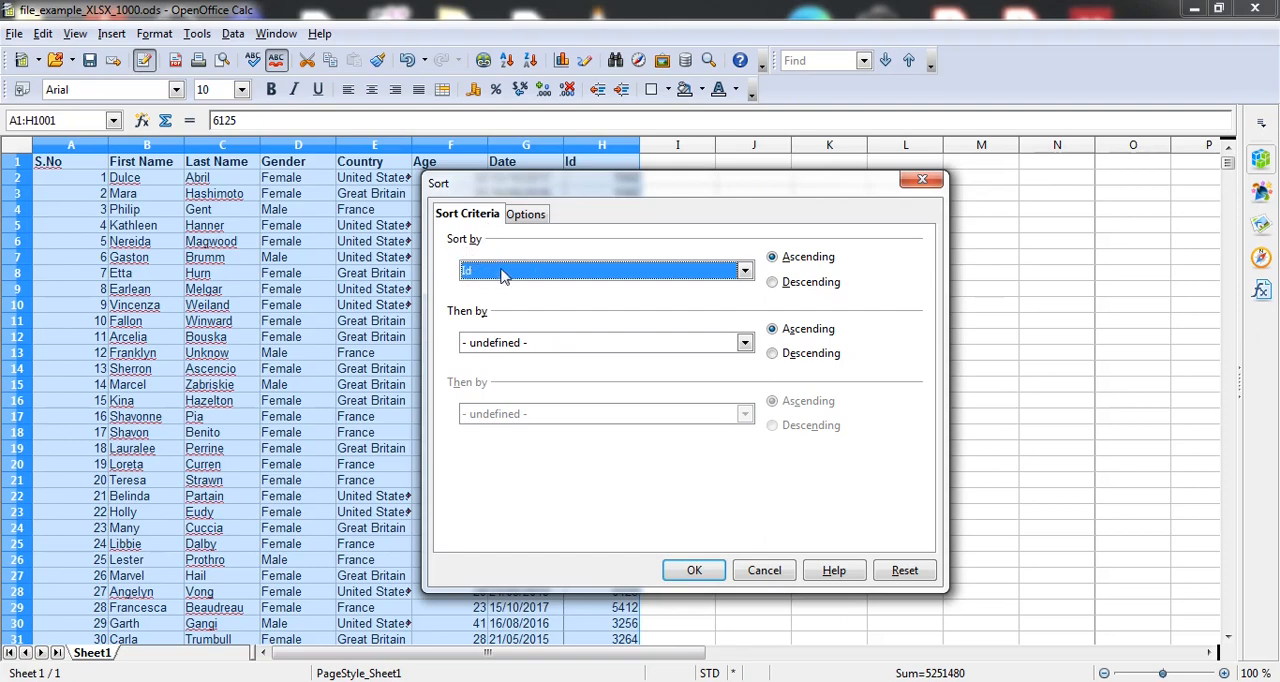
pyautogui.click(744, 279)
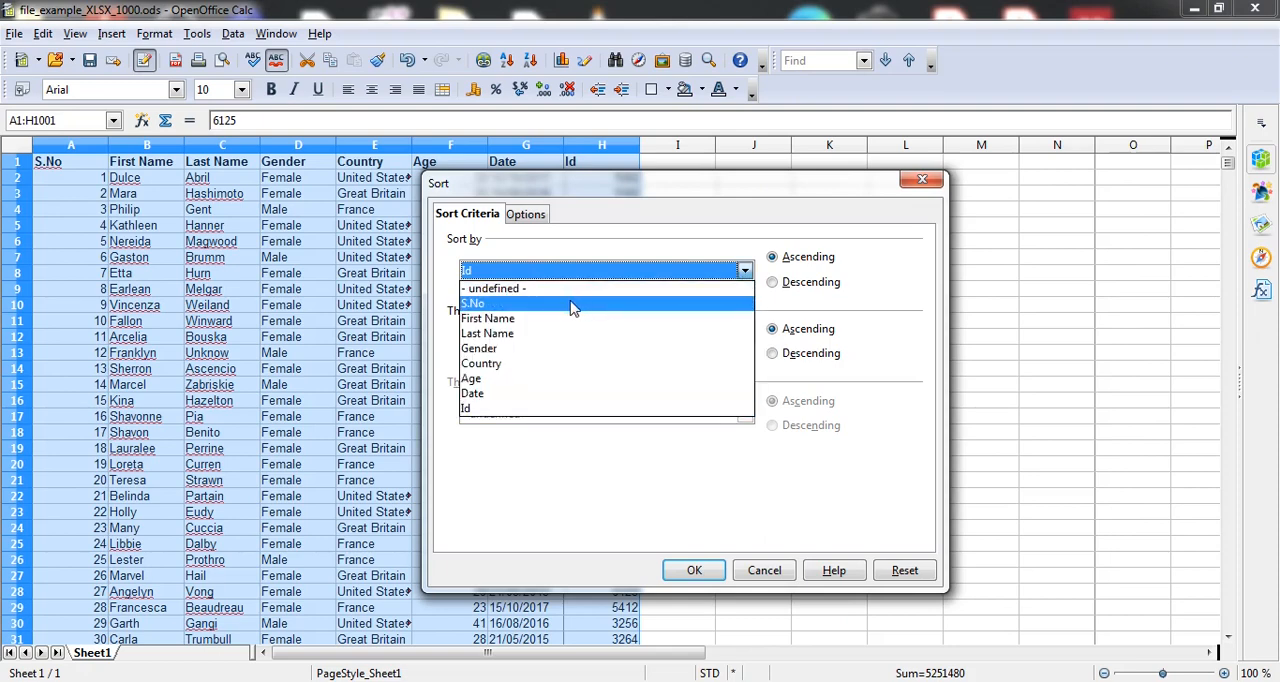
pyautogui.click(549, 349)
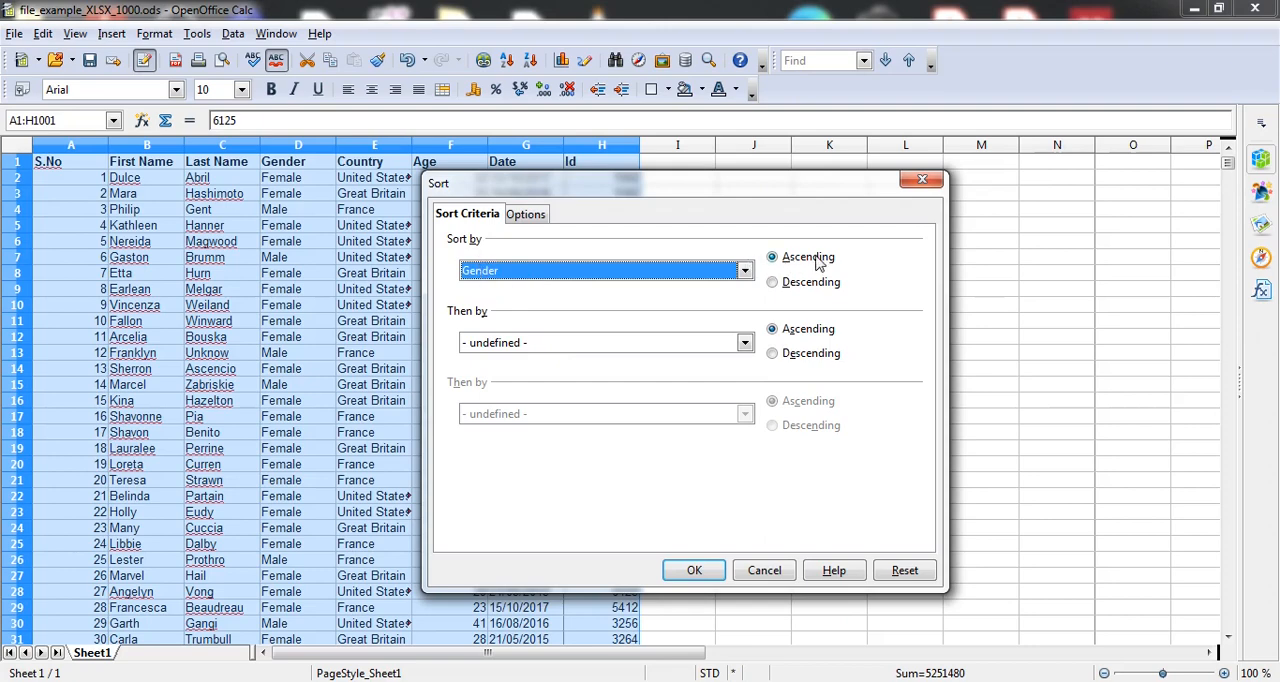
pyautogui.click(692, 572)
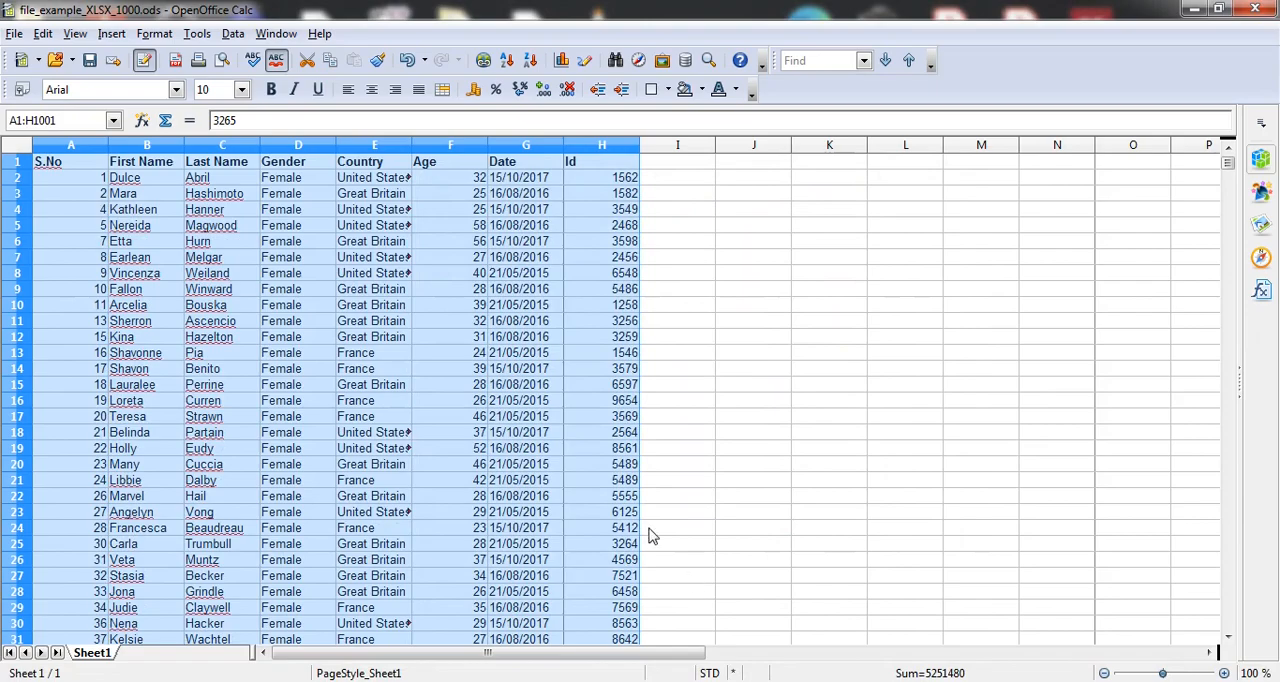
pyautogui.scroll(-20, 295, 435)
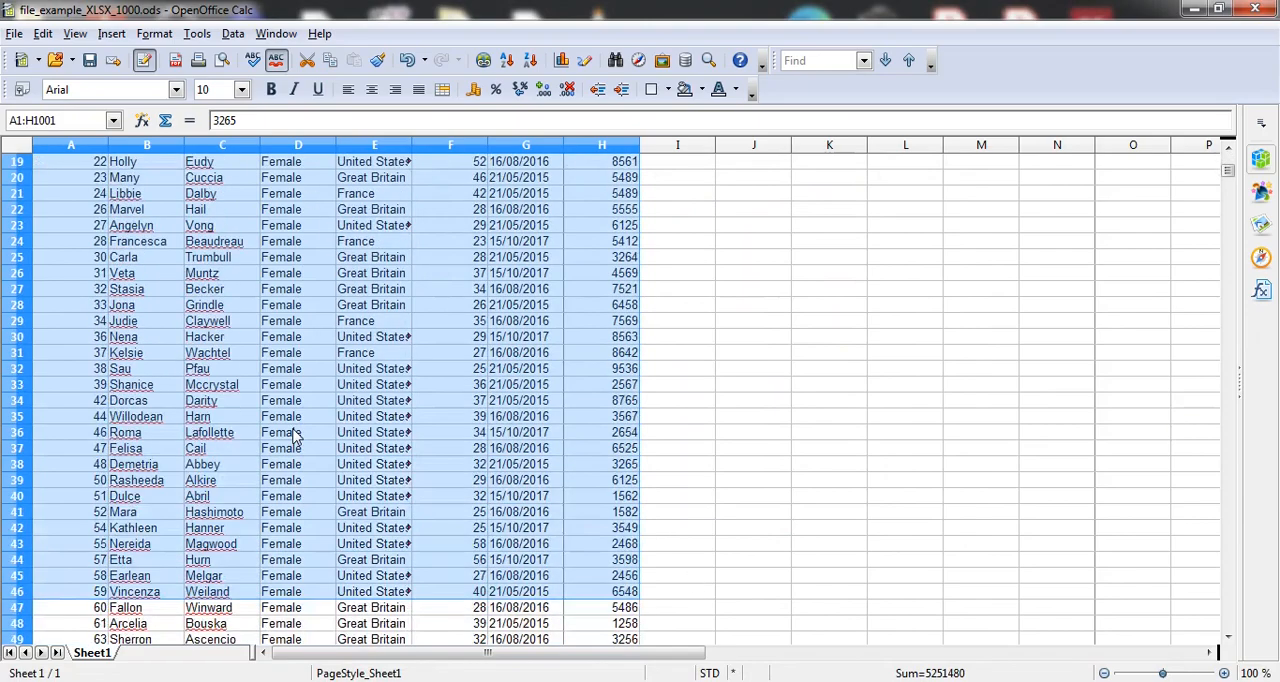
pyautogui.scroll(-20, 295, 435)
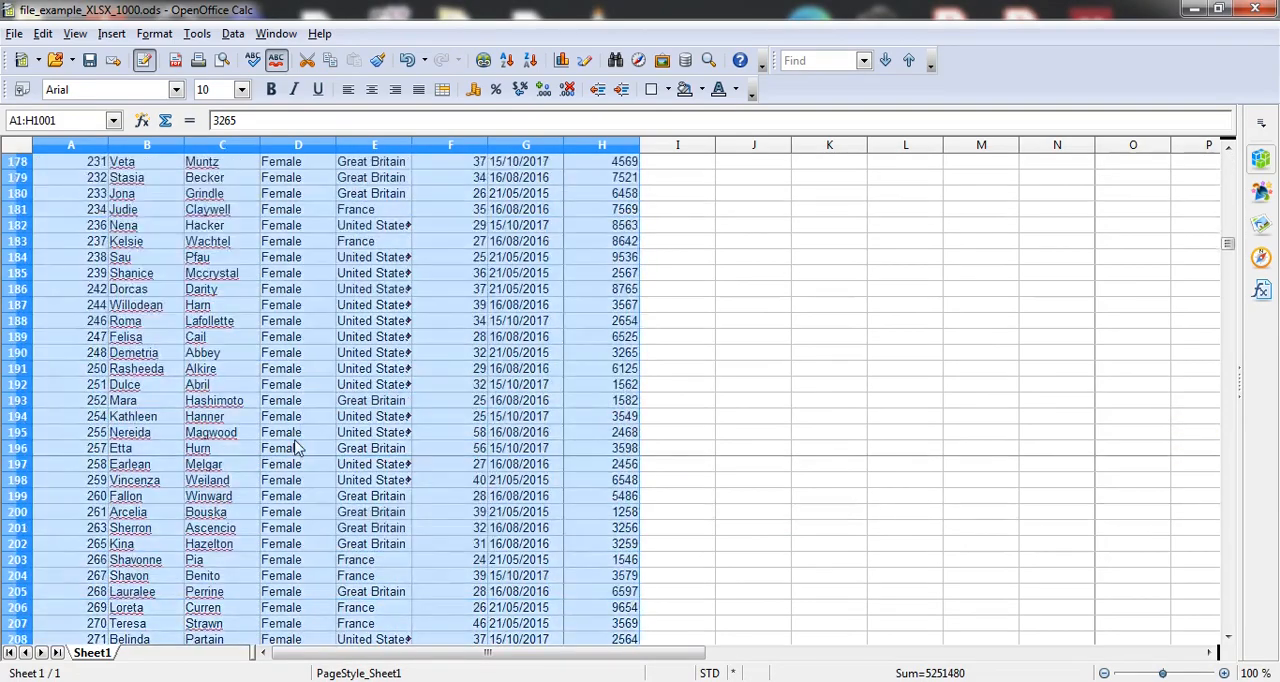
pyautogui.scroll(-20, 295, 448)
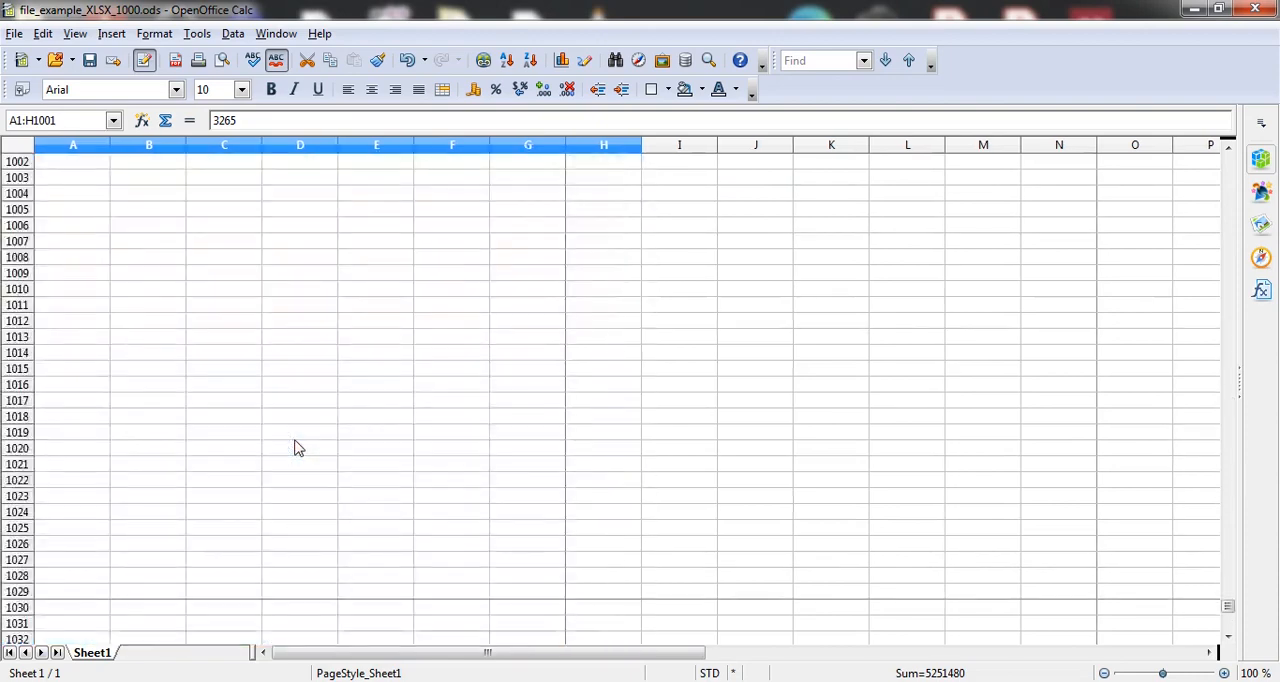
pyautogui.scroll(20, 295, 448)
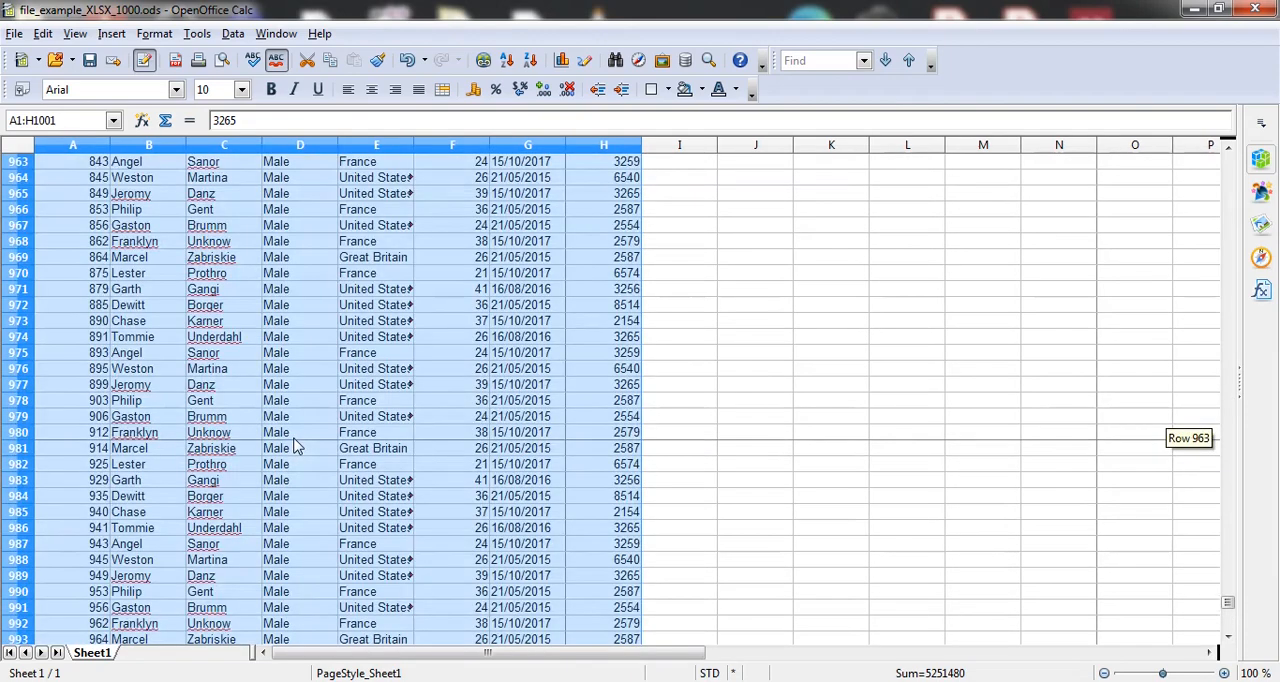
pyautogui.scroll(11, 295, 448)
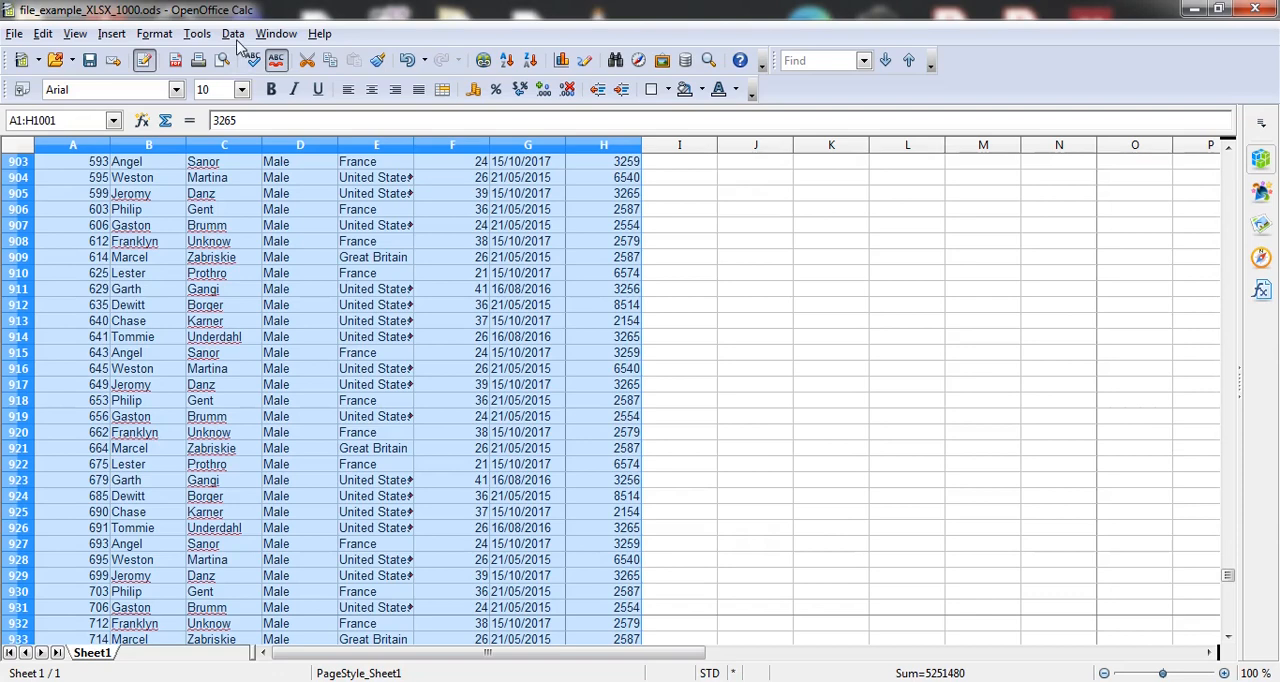
# Step: Sort the data range A1:H1001 by Country, then by Gender, then by Age, all in ascending order
pyautogui.click(233, 33)
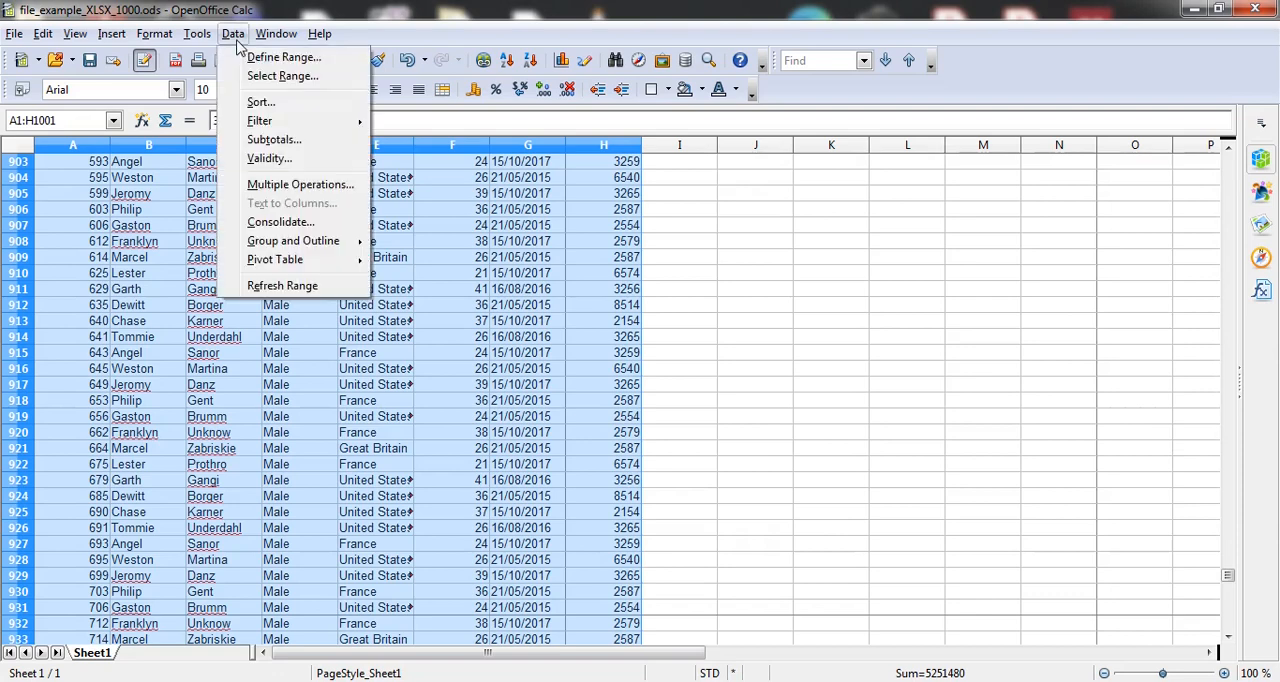
pyautogui.click(260, 103)
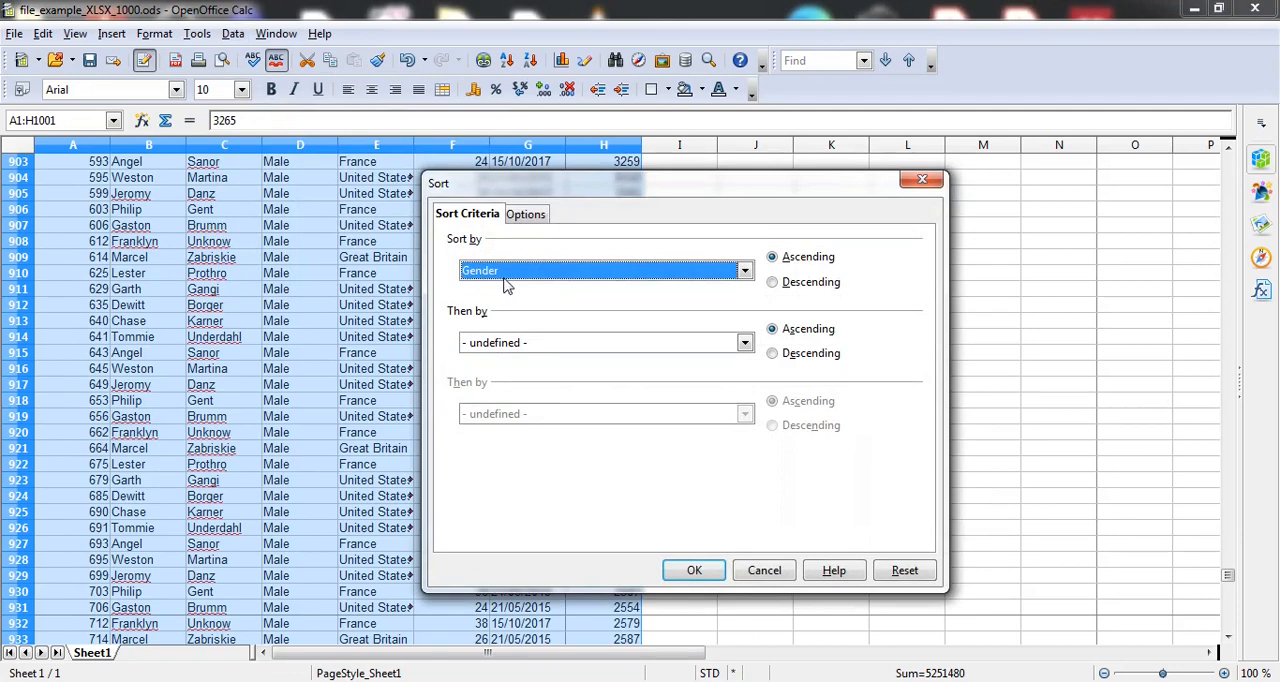
pyautogui.click(745, 271)
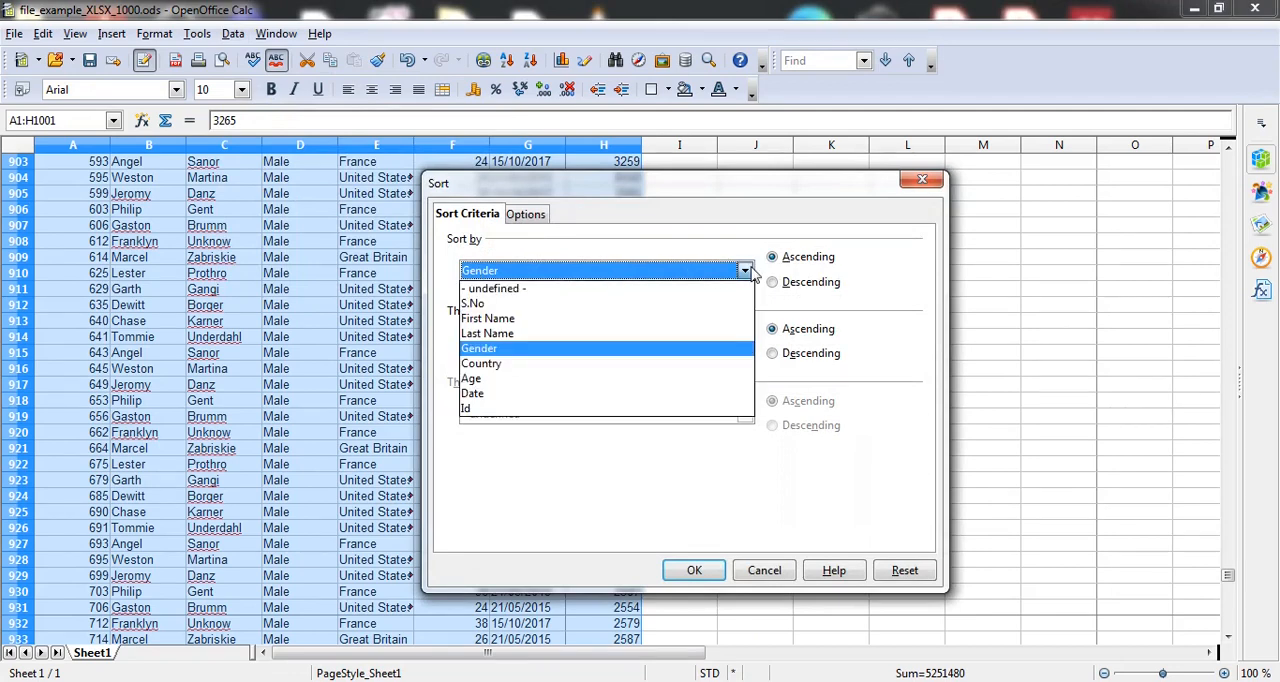
pyautogui.click(485, 365)
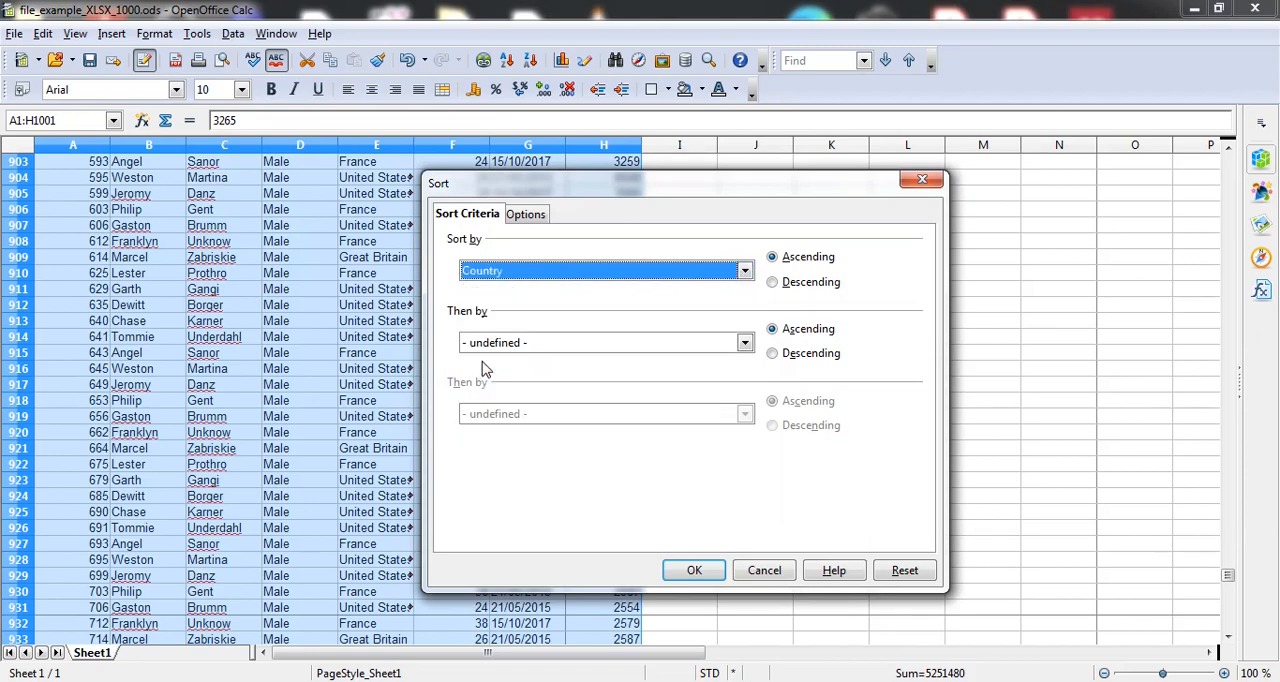
pyautogui.click(745, 343)
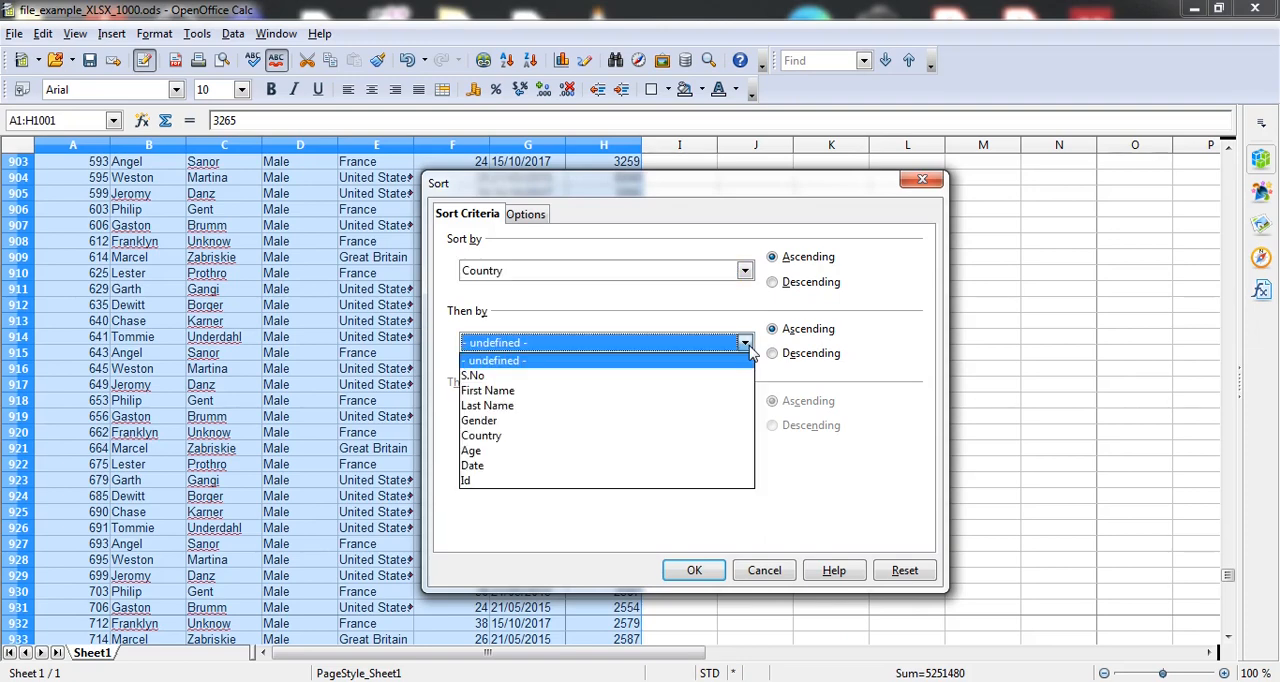
pyautogui.click(547, 421)
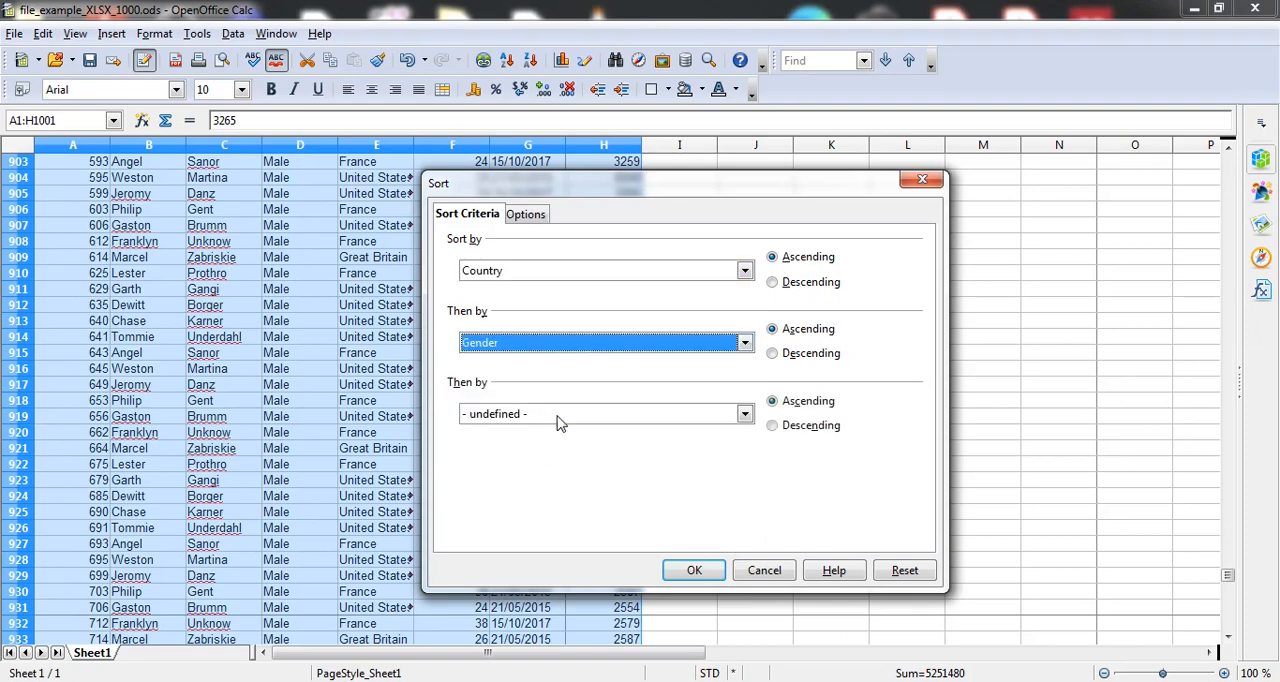
pyautogui.click(745, 415)
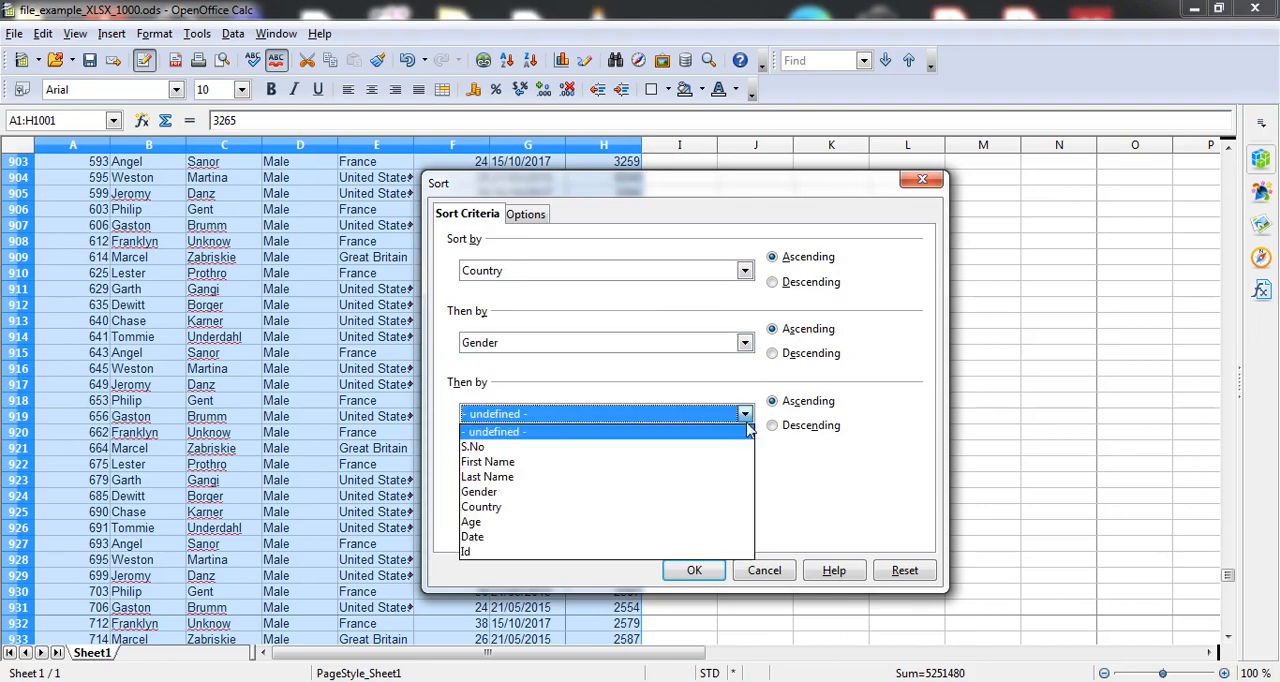
pyautogui.click(563, 523)
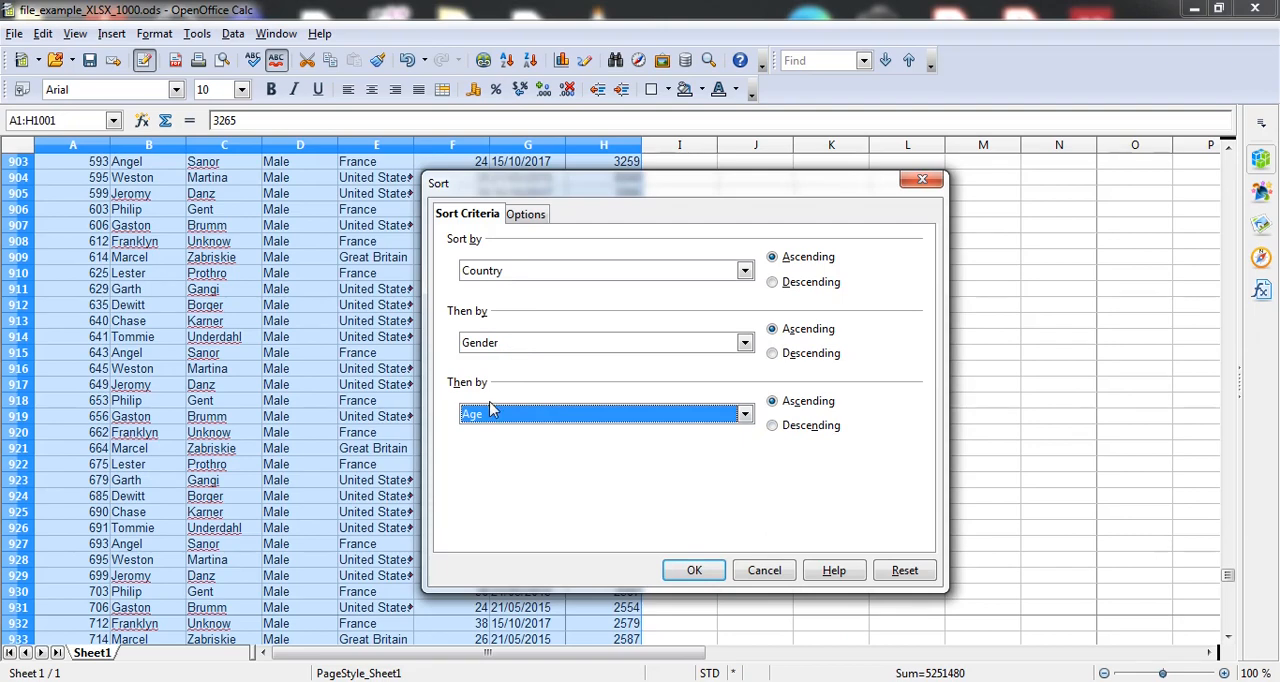
pyautogui.click(693, 568)
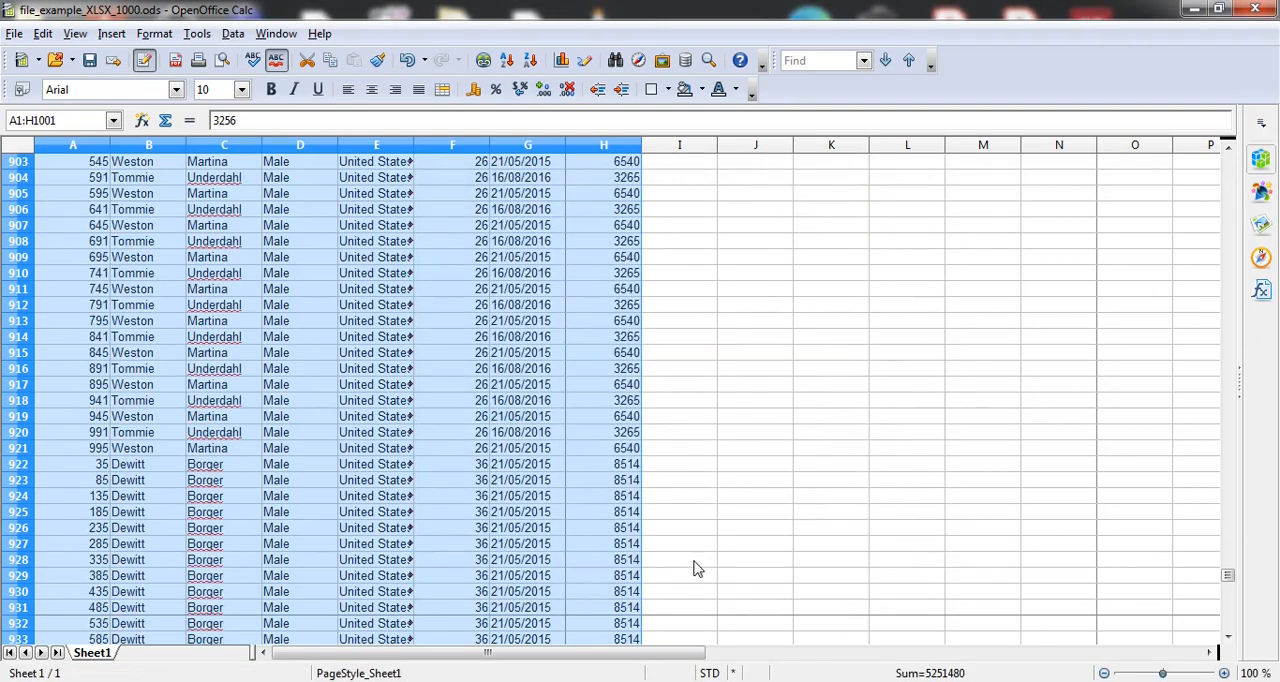
# Step: Examine the order of the Country, Gender and Age columns from the first to the last record
pyautogui.scroll(20, 815, 470)
pyautogui.scroll(20, 815, 470)
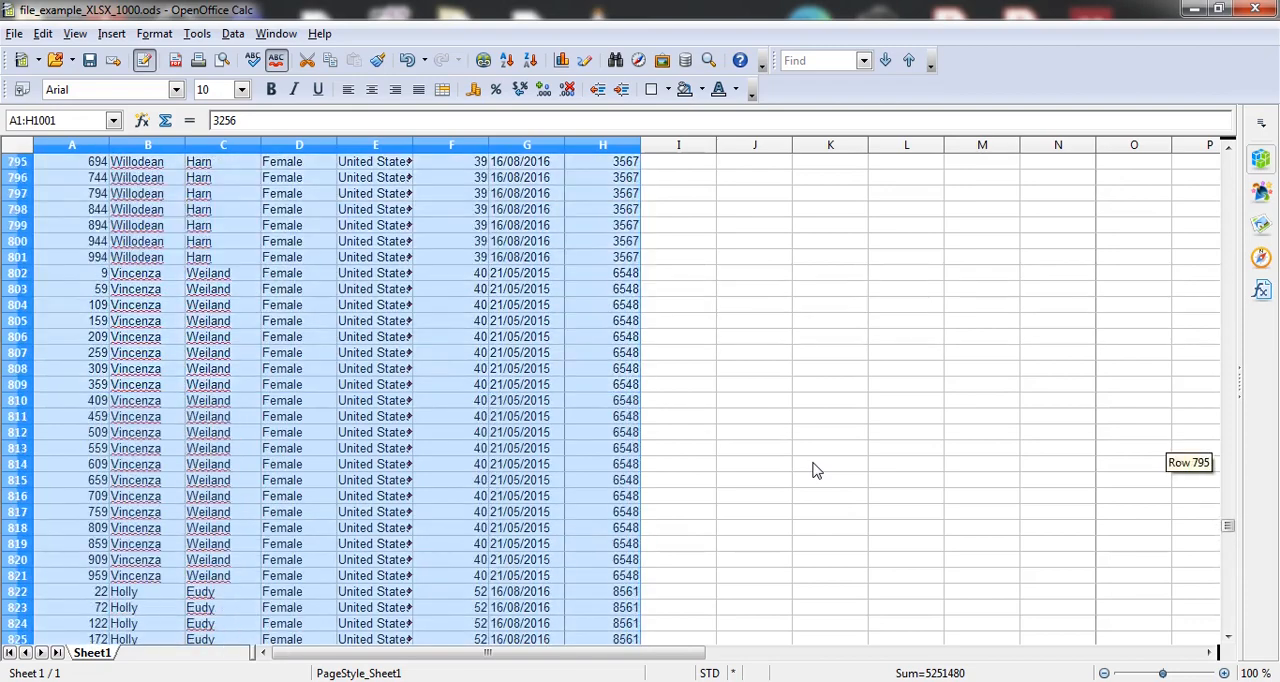
pyautogui.scroll(20, 815, 470)
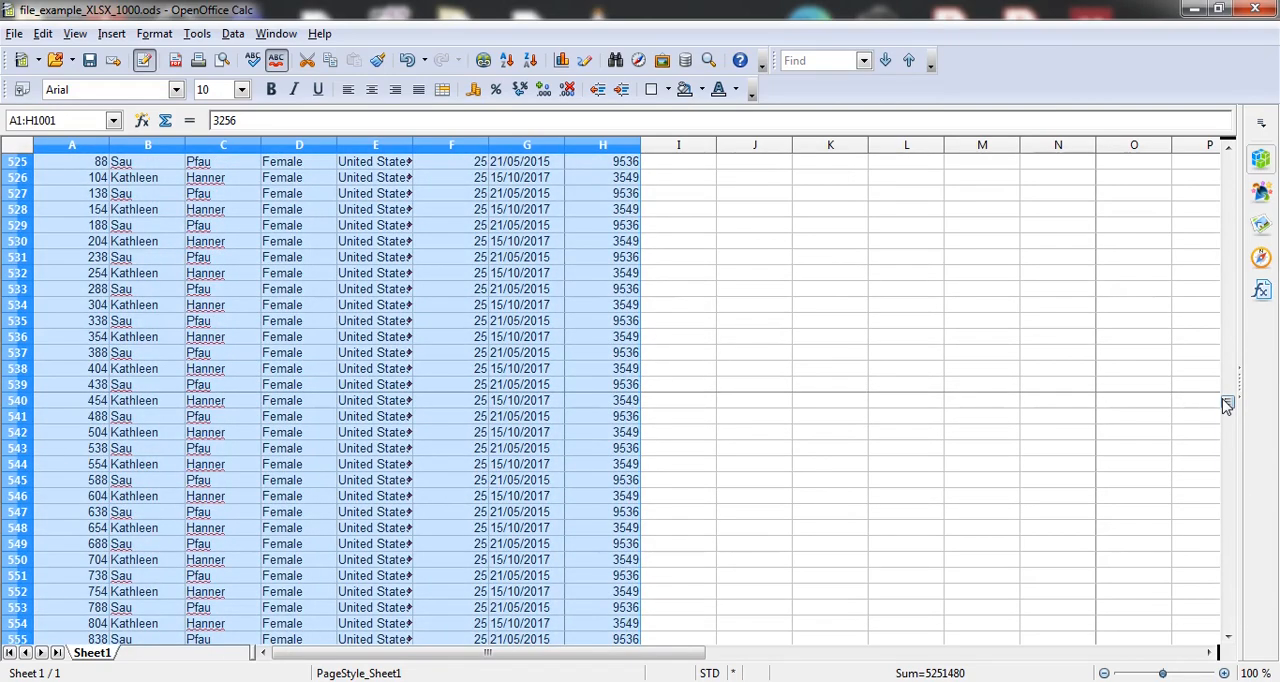
pyautogui.moveTo(1228, 400); pyautogui.dragTo(1214, 150)
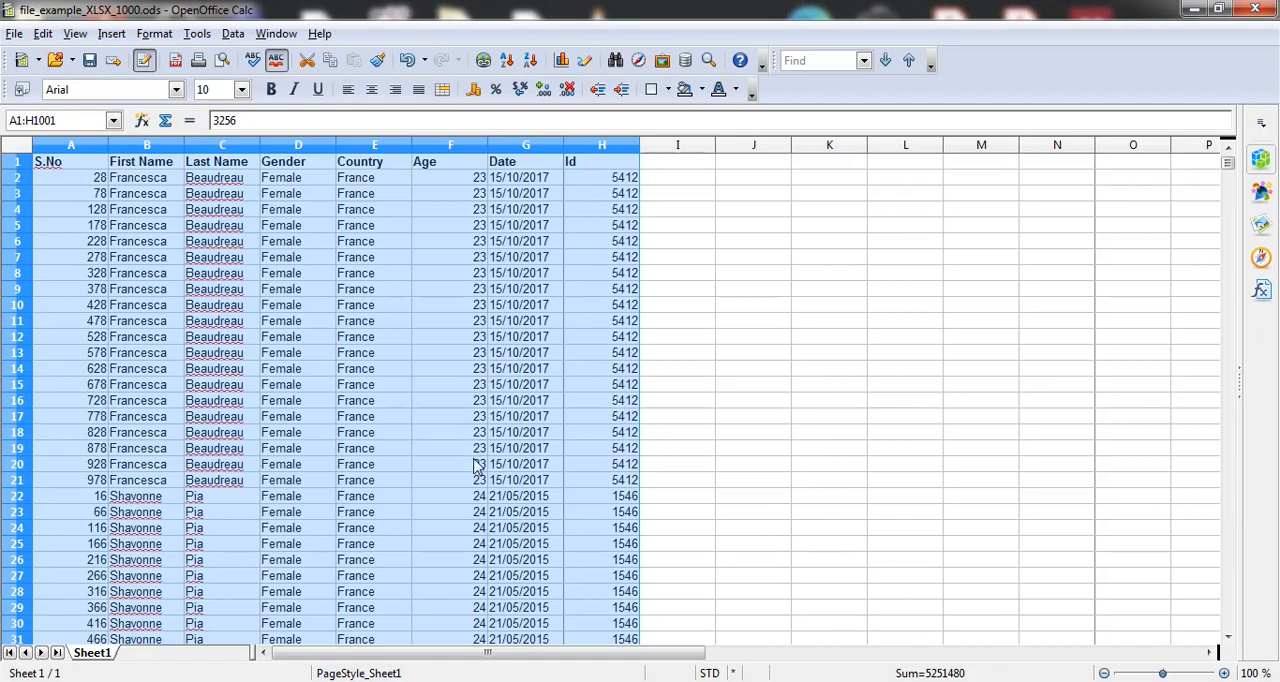
pyautogui.scroll(-13, 845, 258)
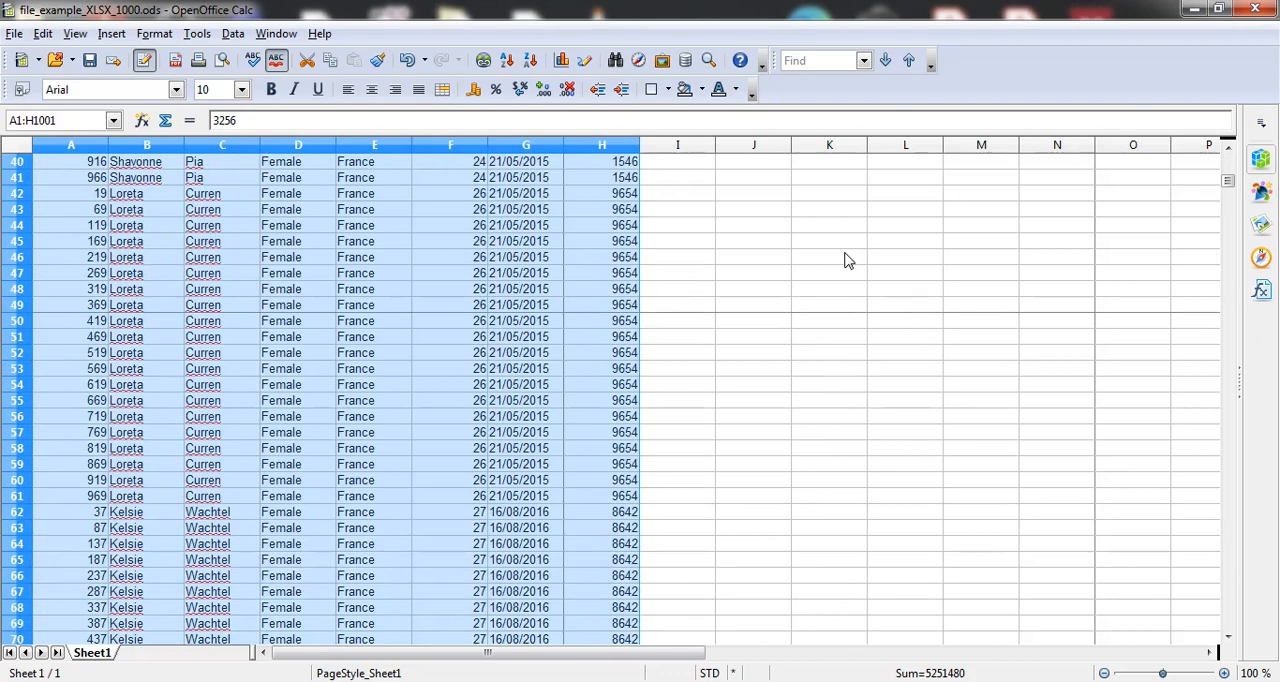
pyautogui.scroll(13, 845, 260)
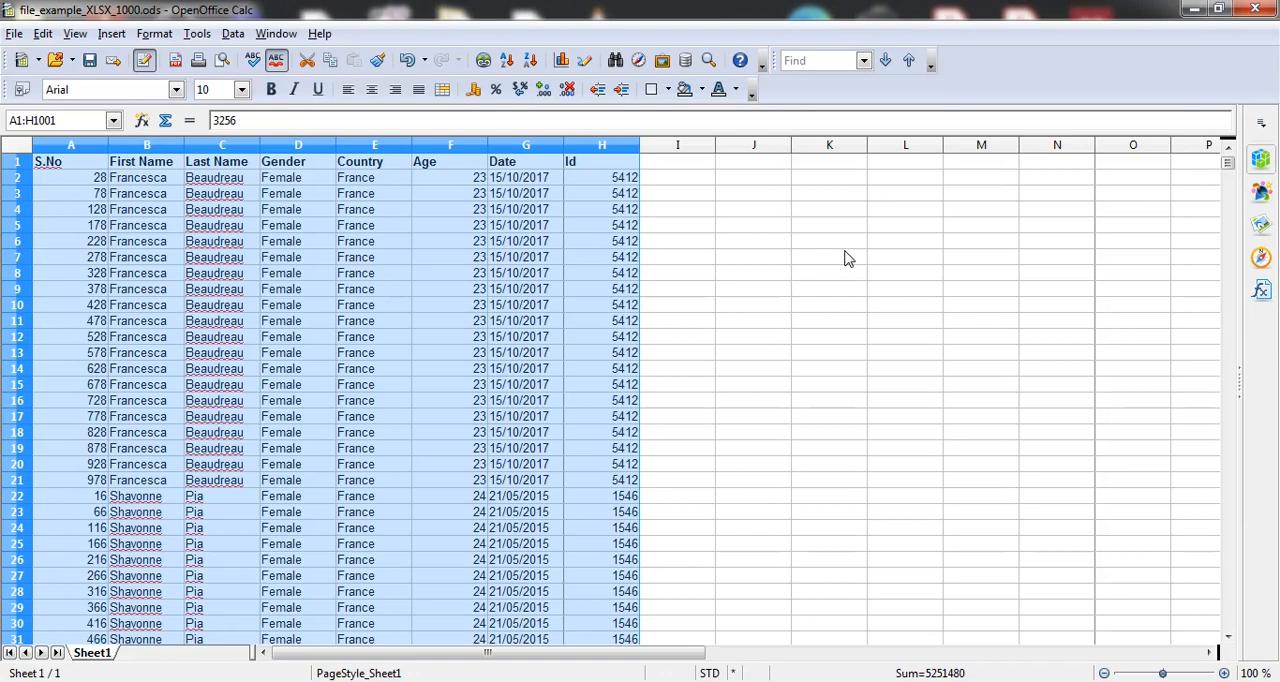
pyautogui.hotkey('ctrl', 'Home')
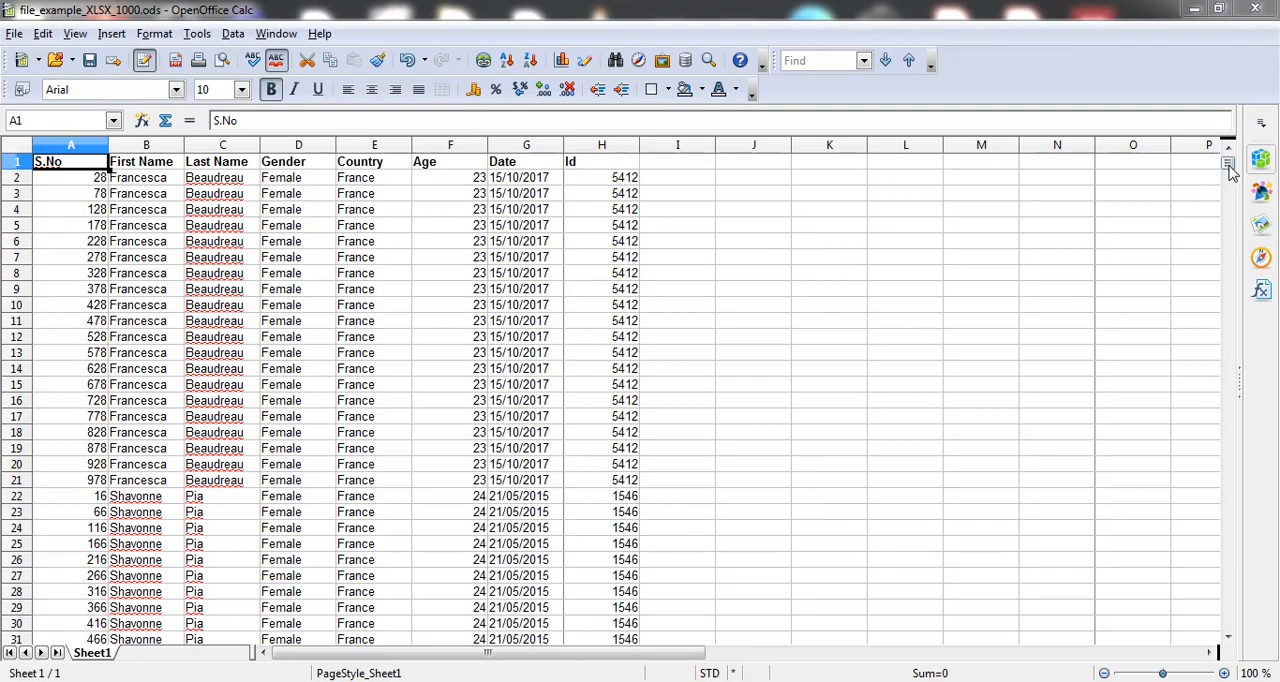
pyautogui.moveTo(1230, 170); pyautogui.dragTo(1238, 624)
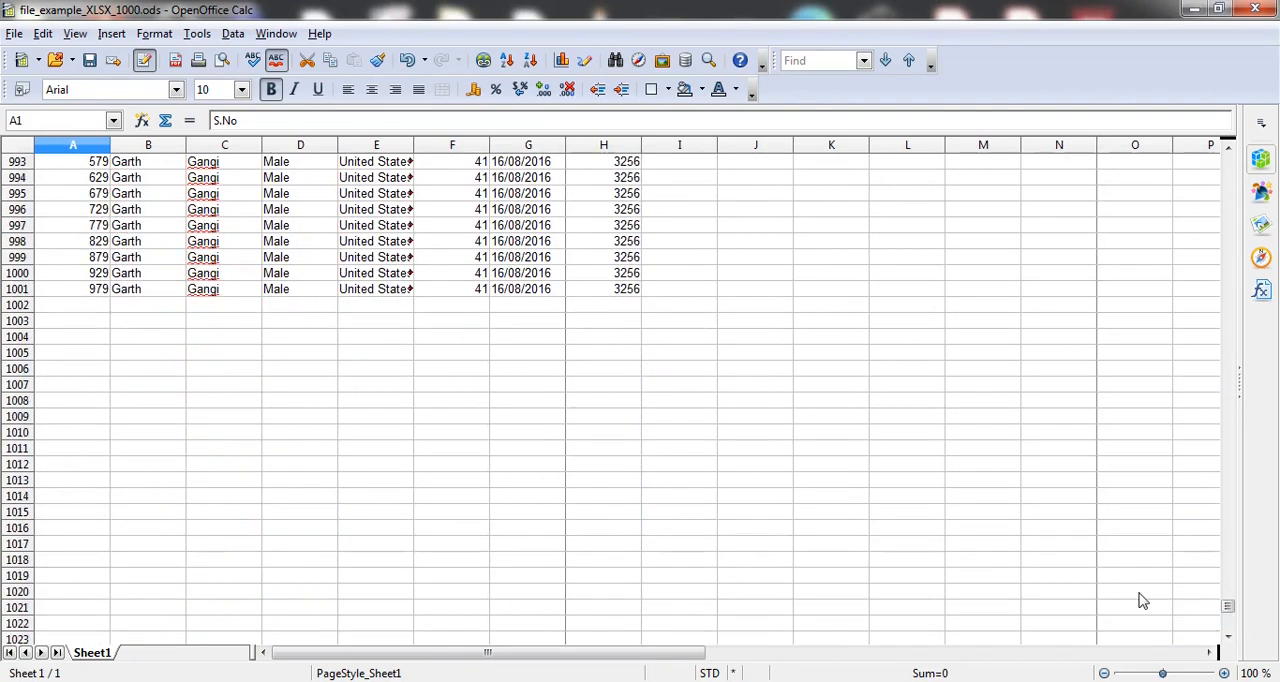
pyautogui.moveTo(1233, 609); pyautogui.dragTo(1206, 148)
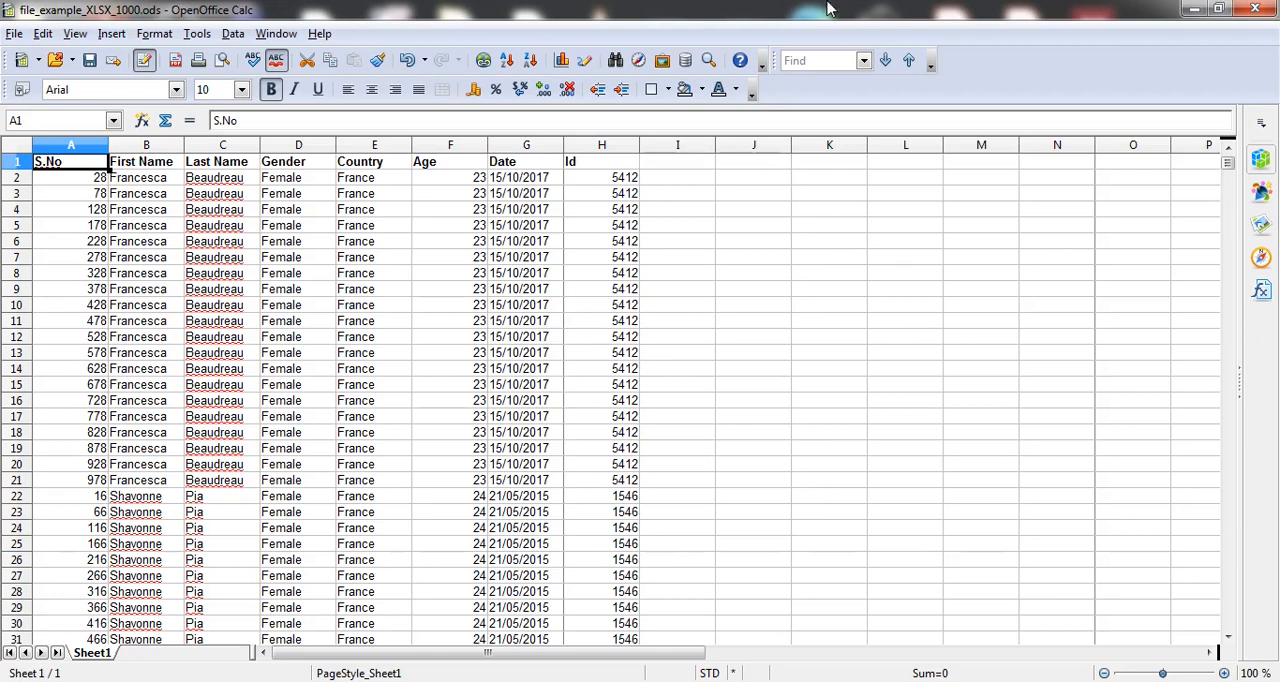
# Step: Apply an AutoFilter to the data's header row and view the filter choices of the S.No column
pyautogui.click(233, 34)
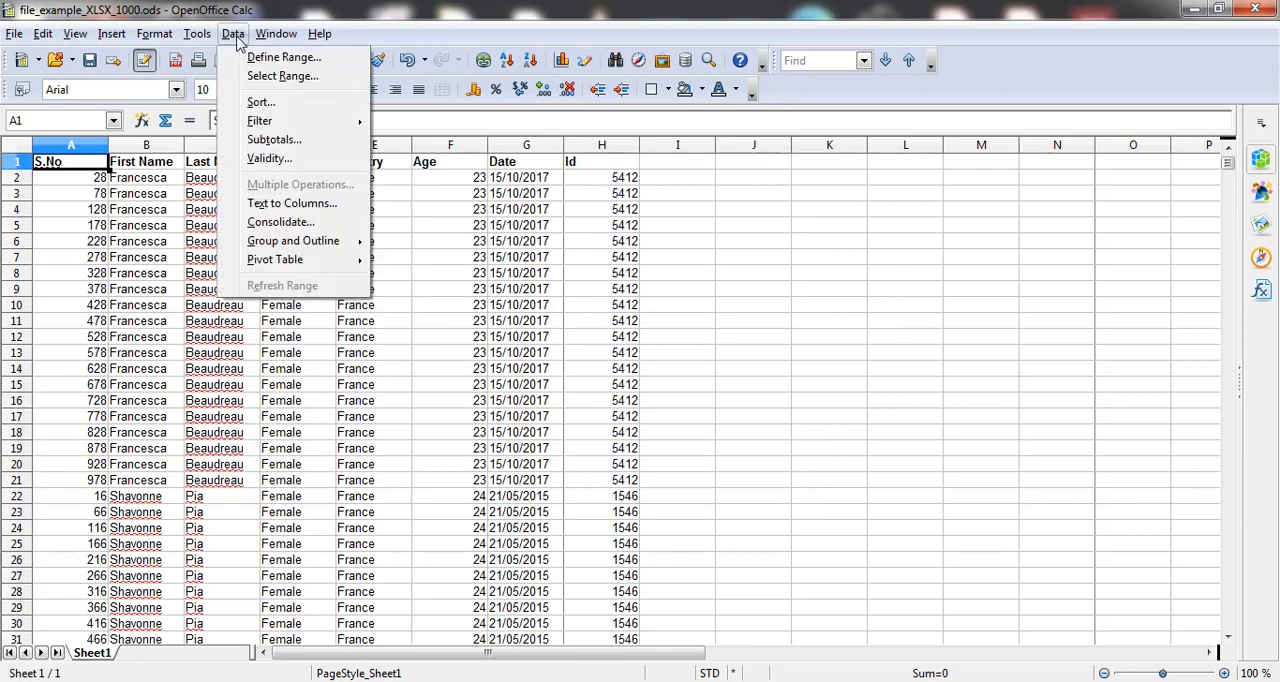
pyautogui.moveTo(270, 121)
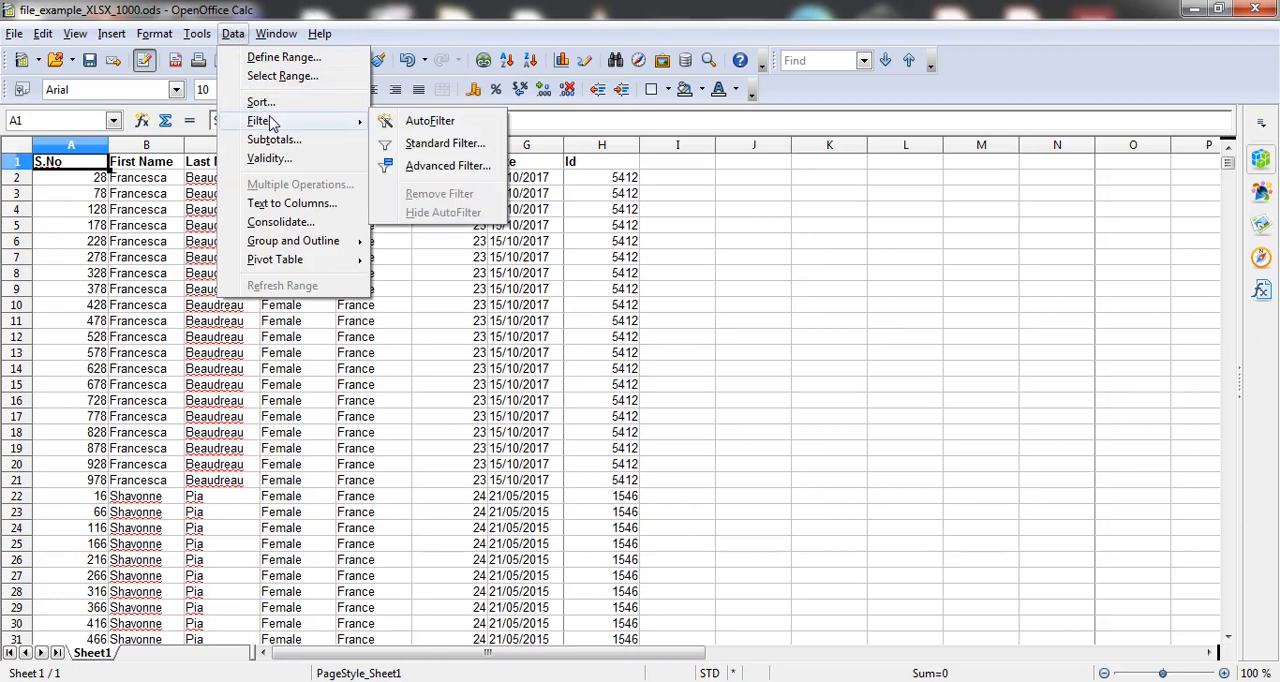
pyautogui.click(413, 124)
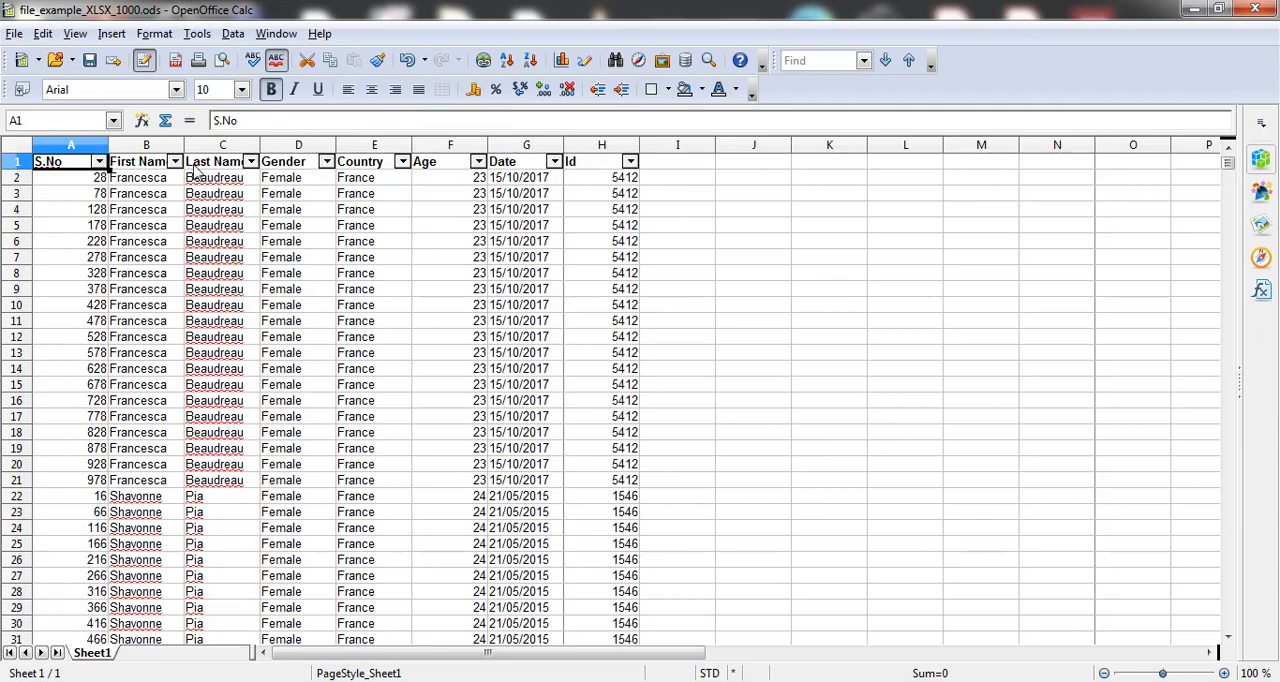
pyautogui.click(99, 162)
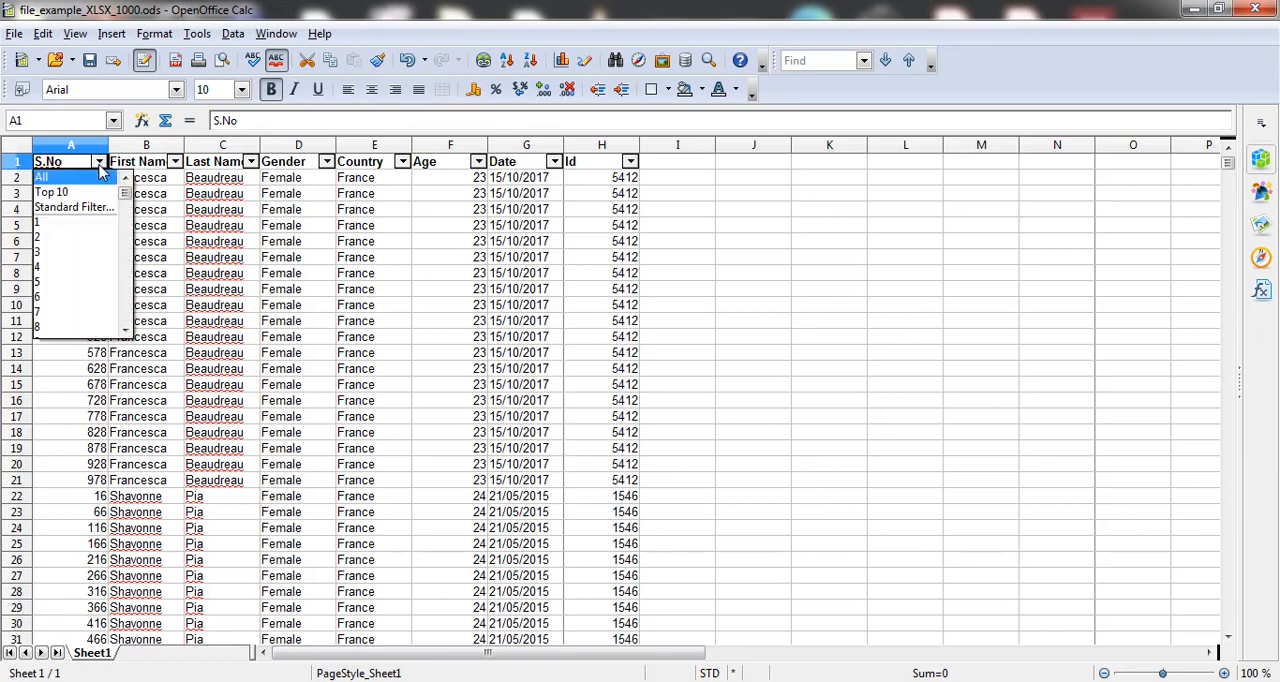
pyautogui.click(177, 165)
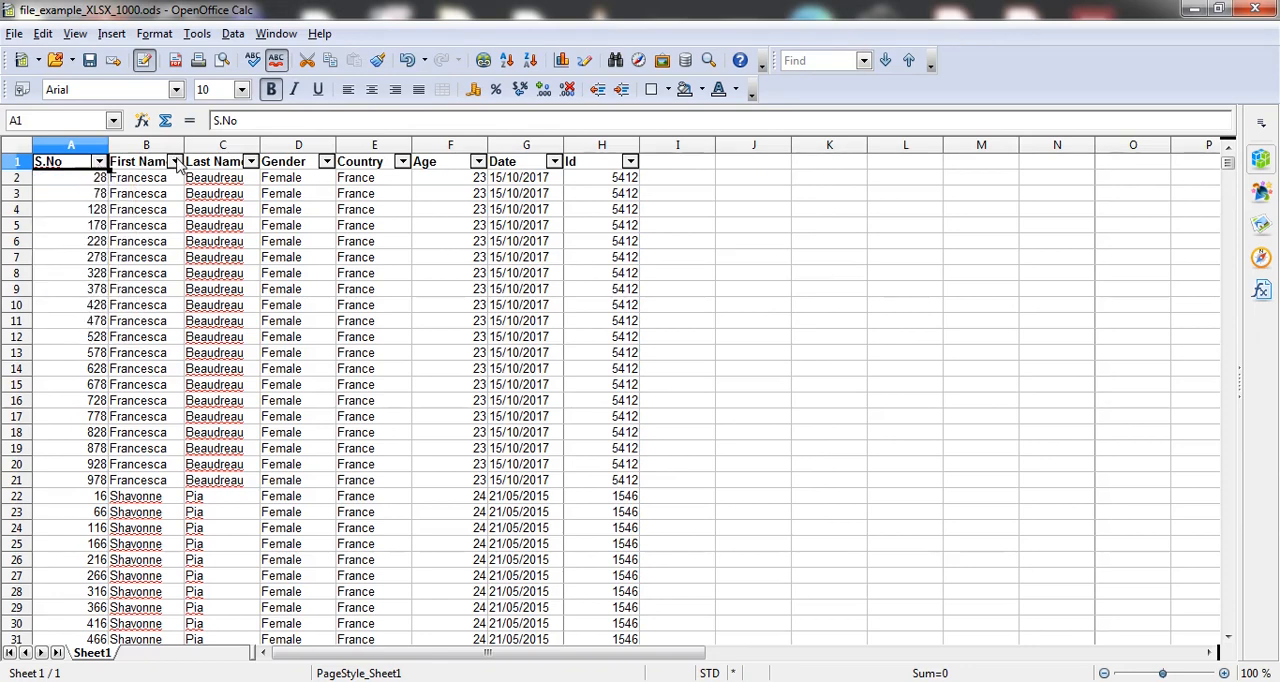
# Step: View the AutoFilter choices of the First Name, Last Name and Gender columns
pyautogui.click(177, 165)
pyautogui.click(252, 167)
pyautogui.click(252, 167)
pyautogui.click(326, 165)
pyautogui.click(326, 164)
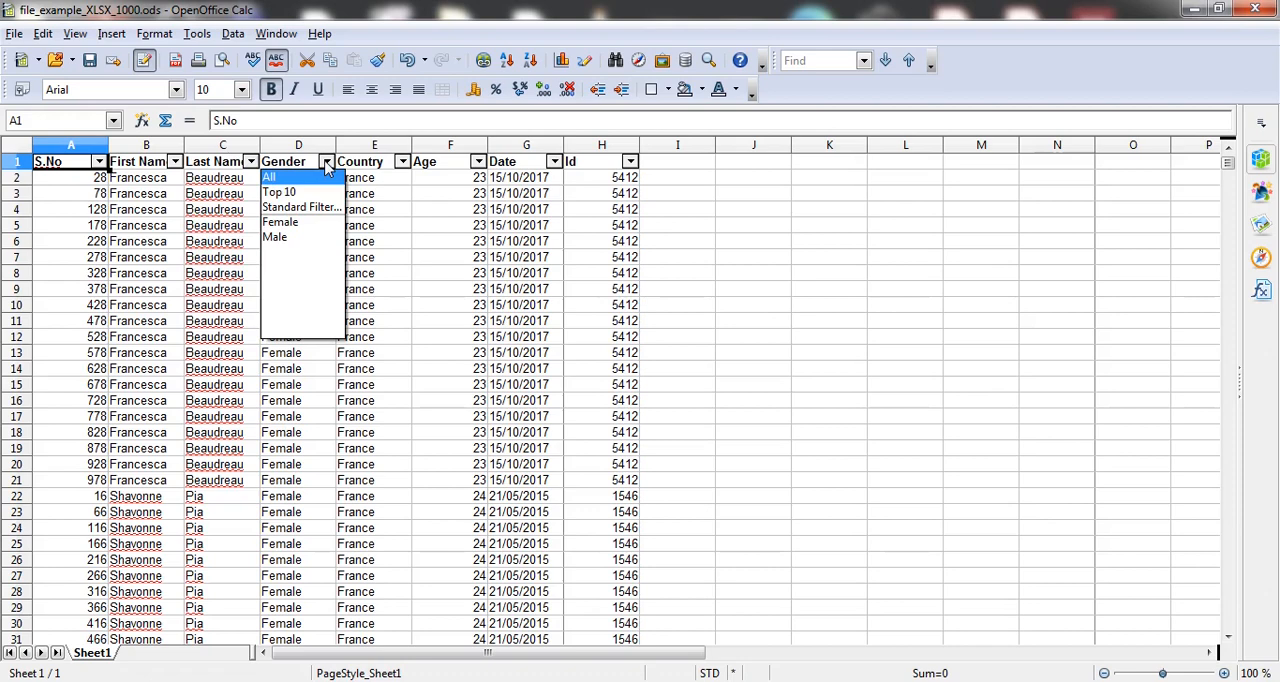
# Step: Filter the Country column to United States with the AutoFilter and look through the matching records
pyautogui.click(407, 169)
pyautogui.click(404, 164)
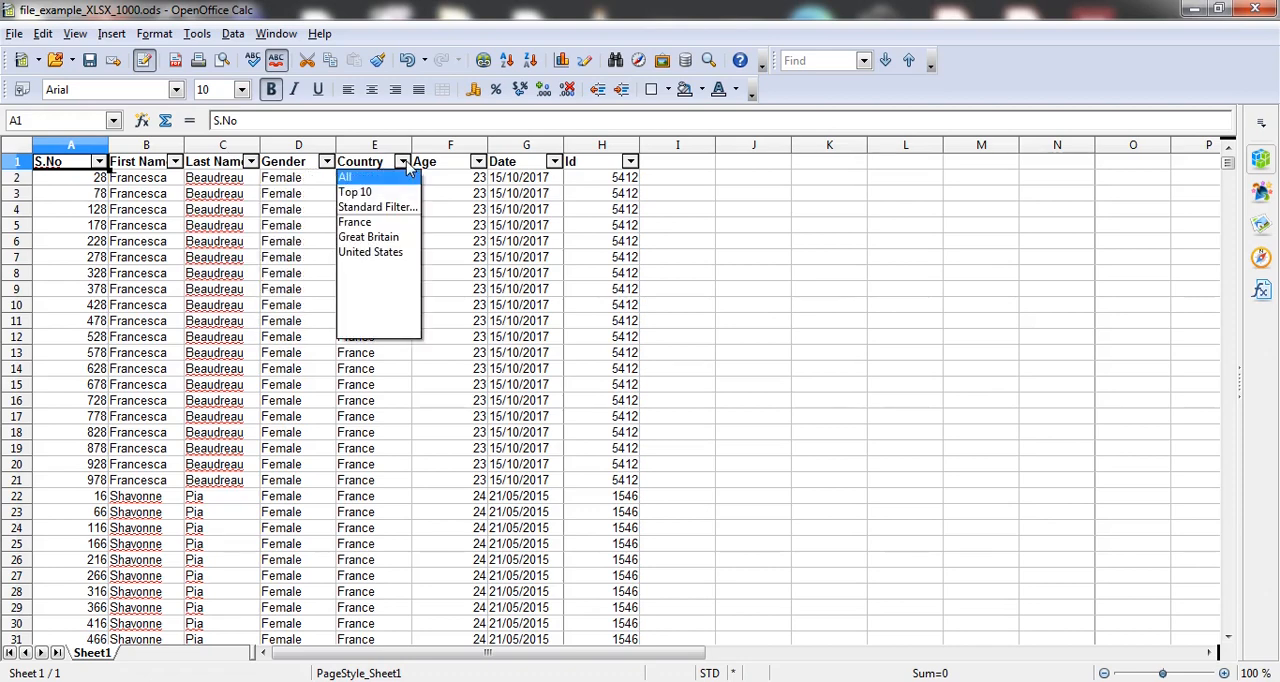
pyautogui.click(358, 256)
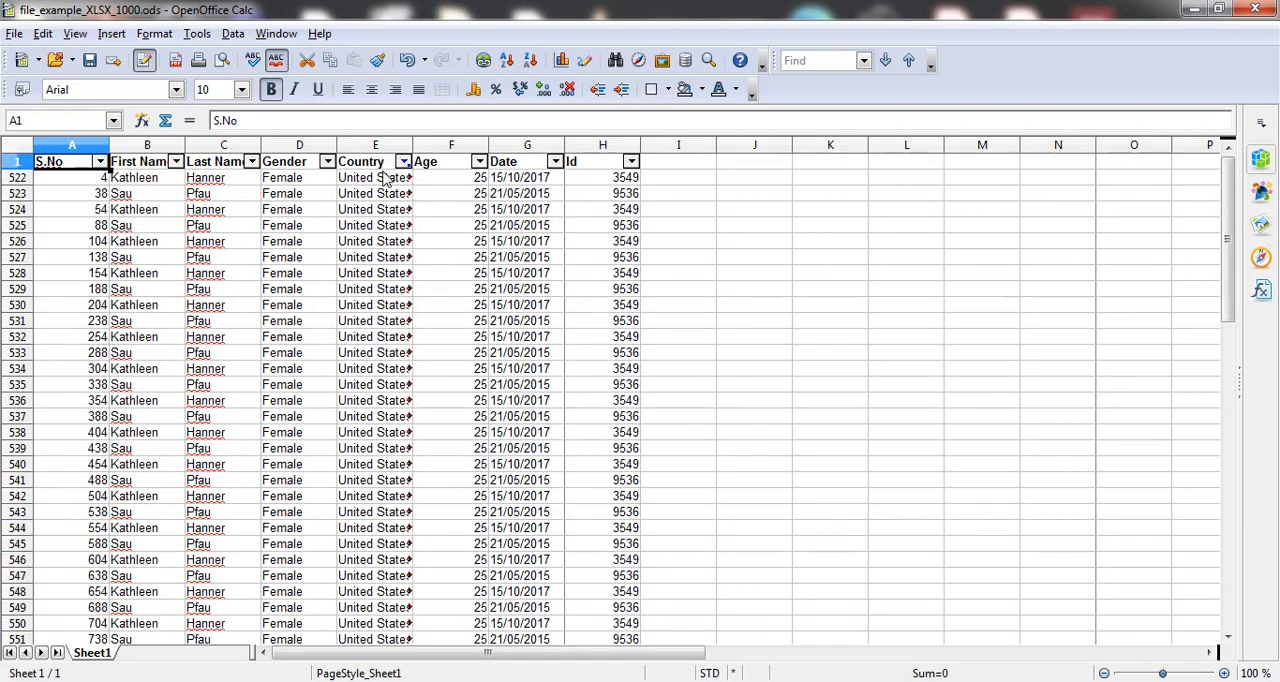
pyautogui.scroll(-20, 383, 178)
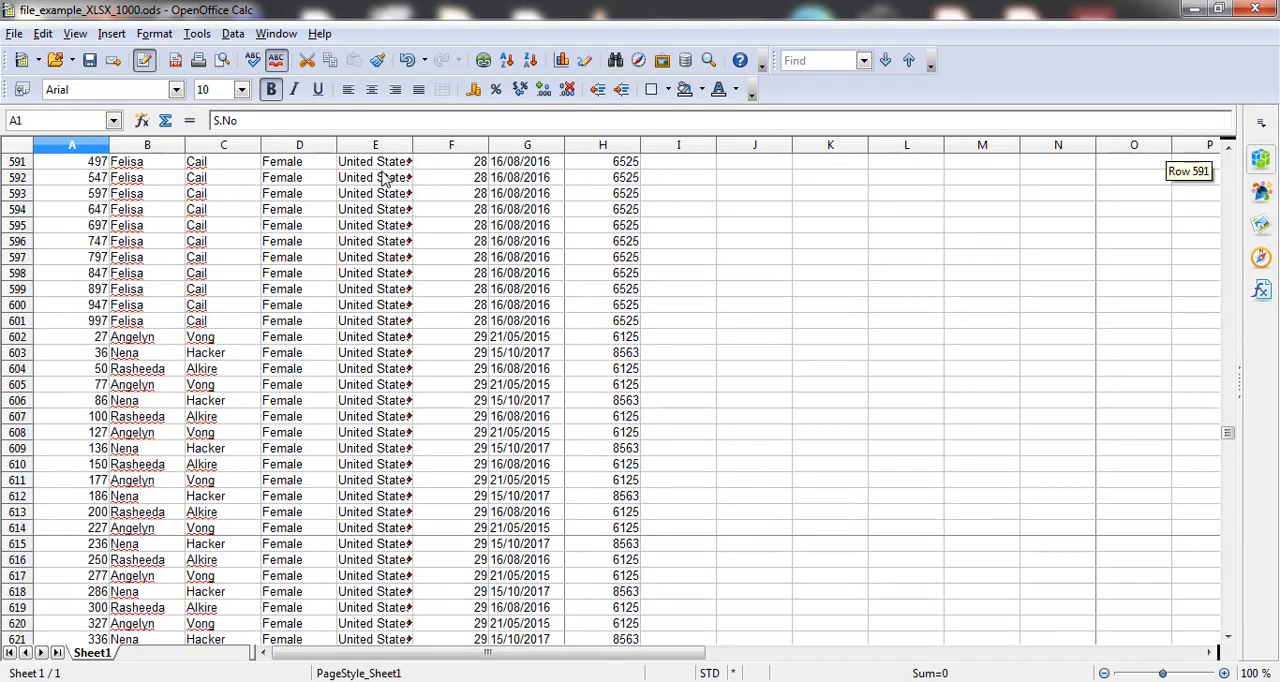
pyautogui.scroll(-6, 383, 178)
pyautogui.scroll(20, 383, 178)
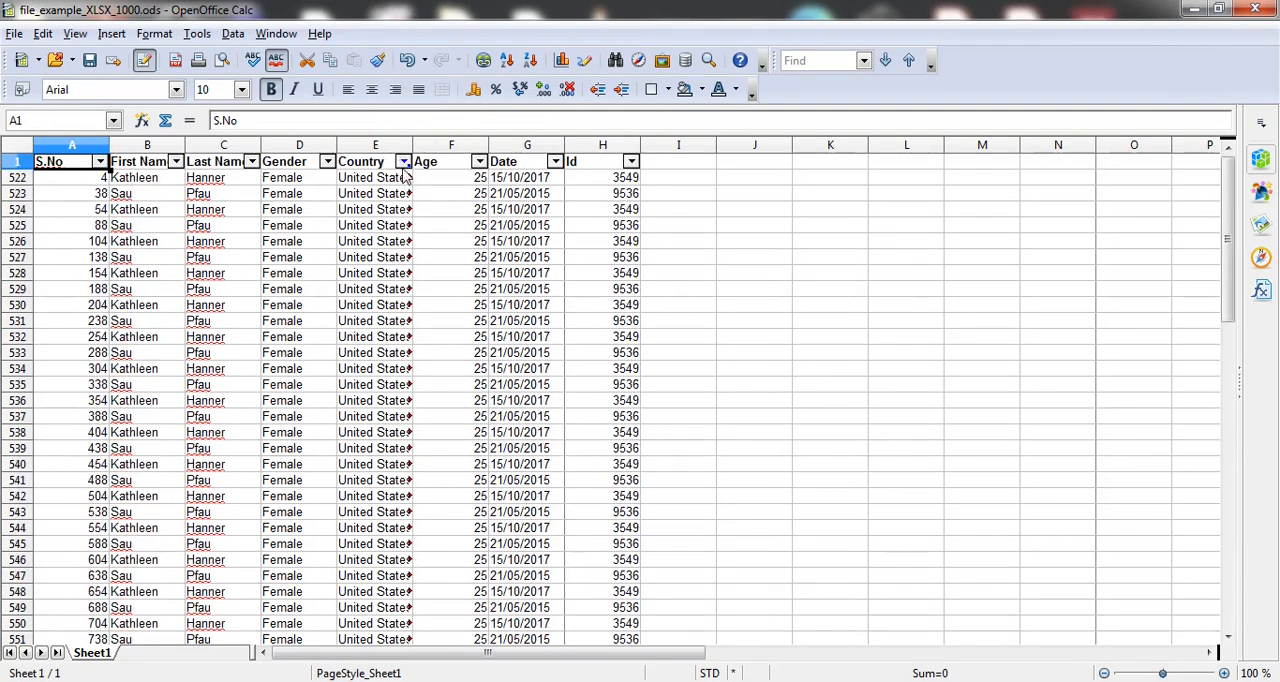
# Step: Reset the Country filter to All and filter the Age column to 21
pyautogui.click(403, 162)
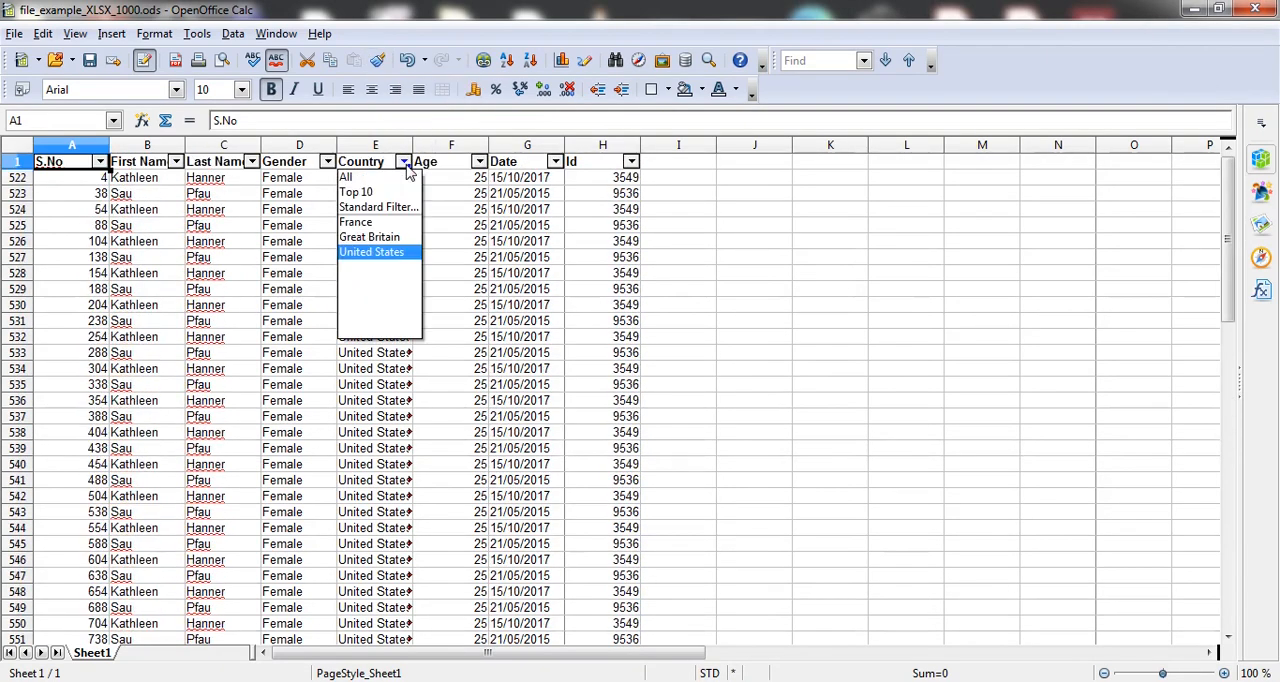
pyautogui.click(352, 178)
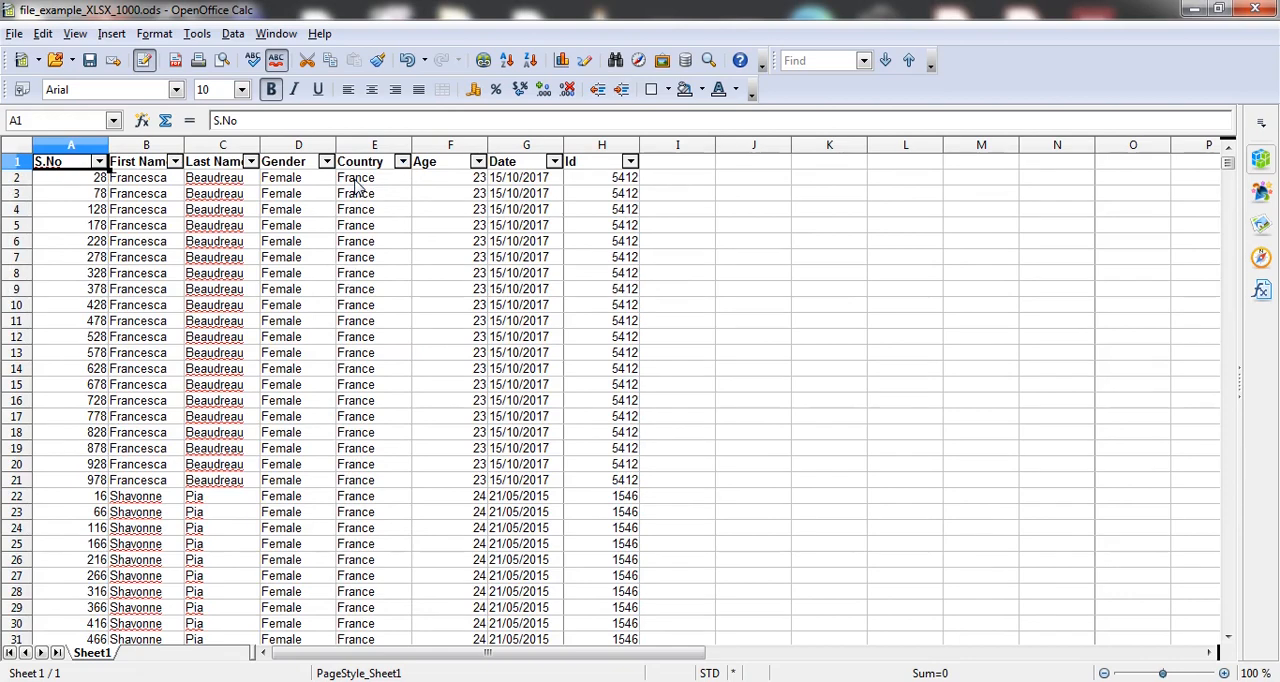
pyautogui.click(478, 162)
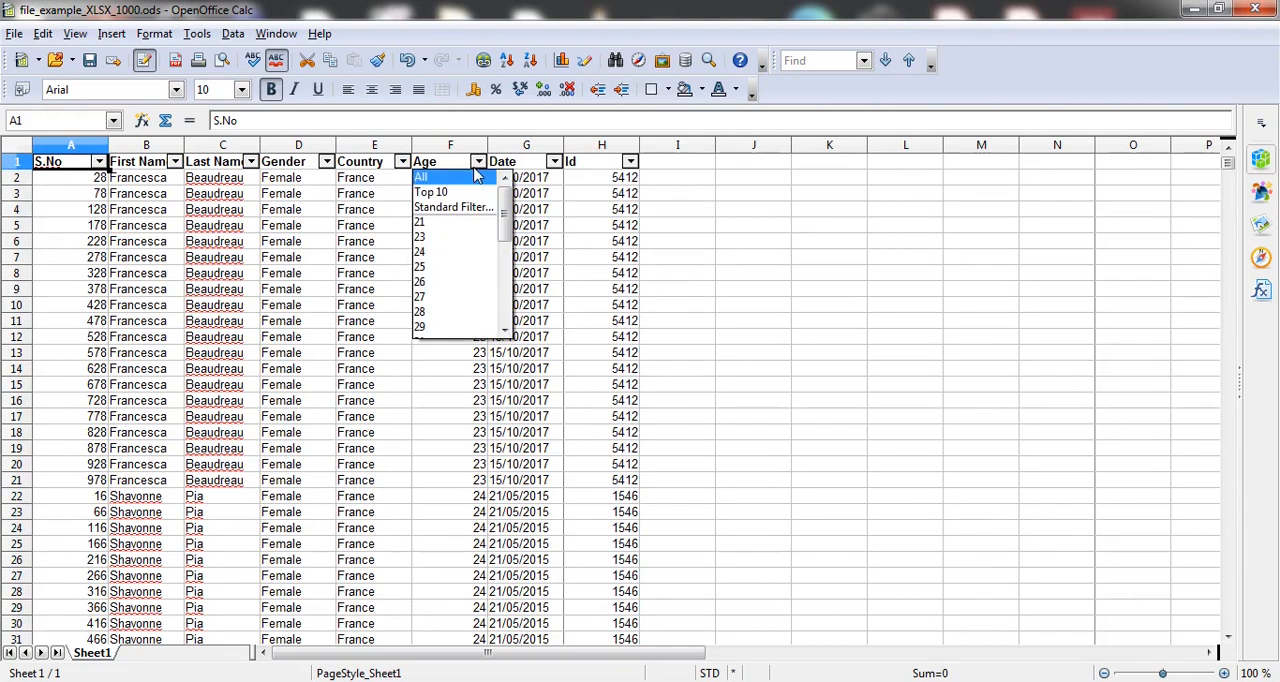
pyautogui.click(422, 224)
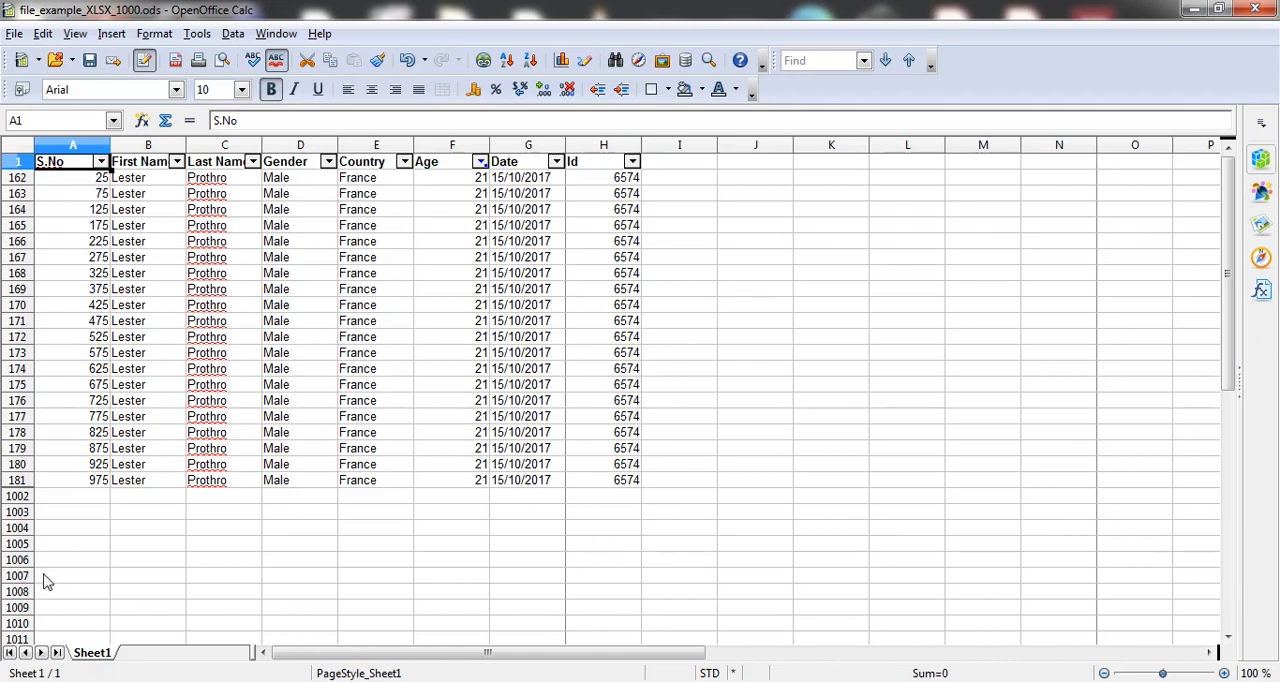
# Step: Remove the active Age filter from the data range to show all records again
pyautogui.click(231, 36)
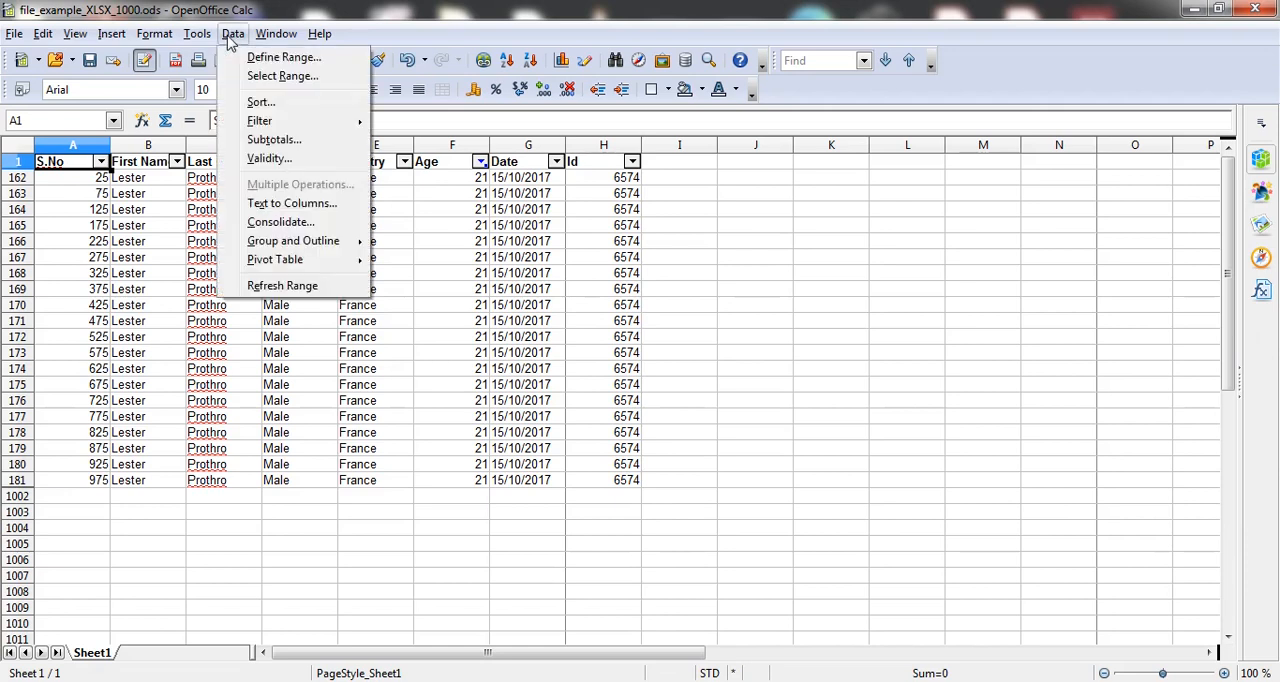
pyautogui.moveTo(314, 123)
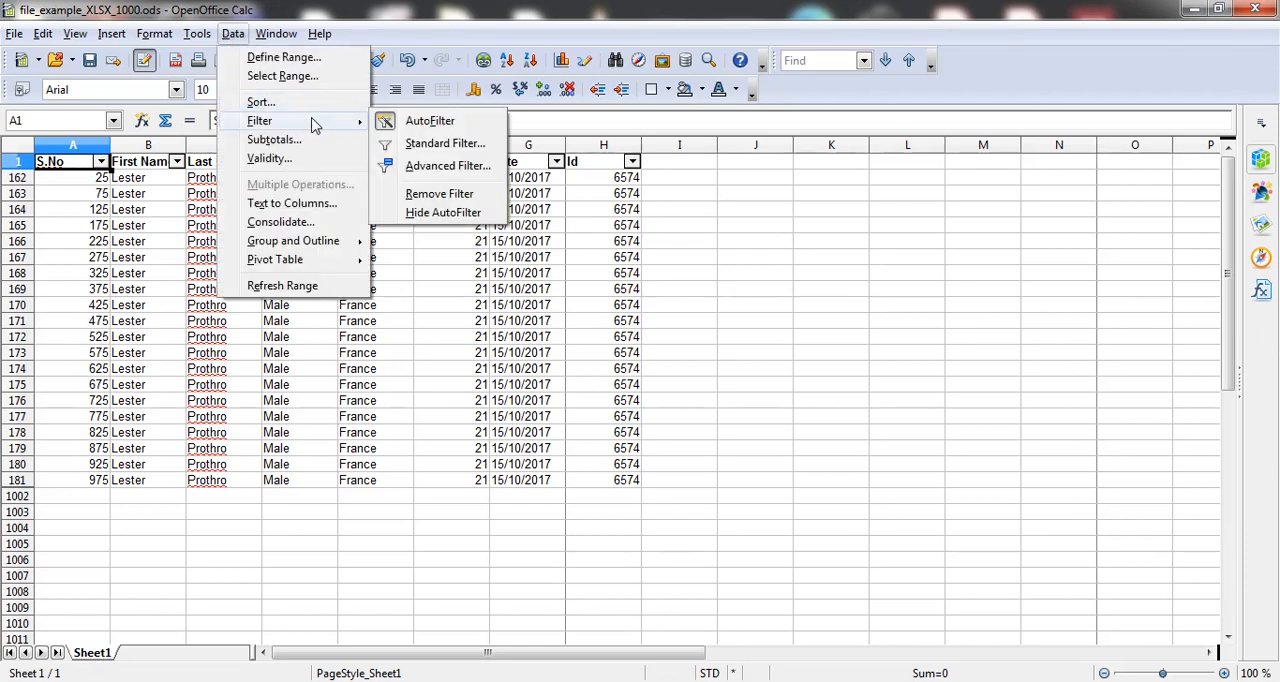
pyautogui.click(428, 194)
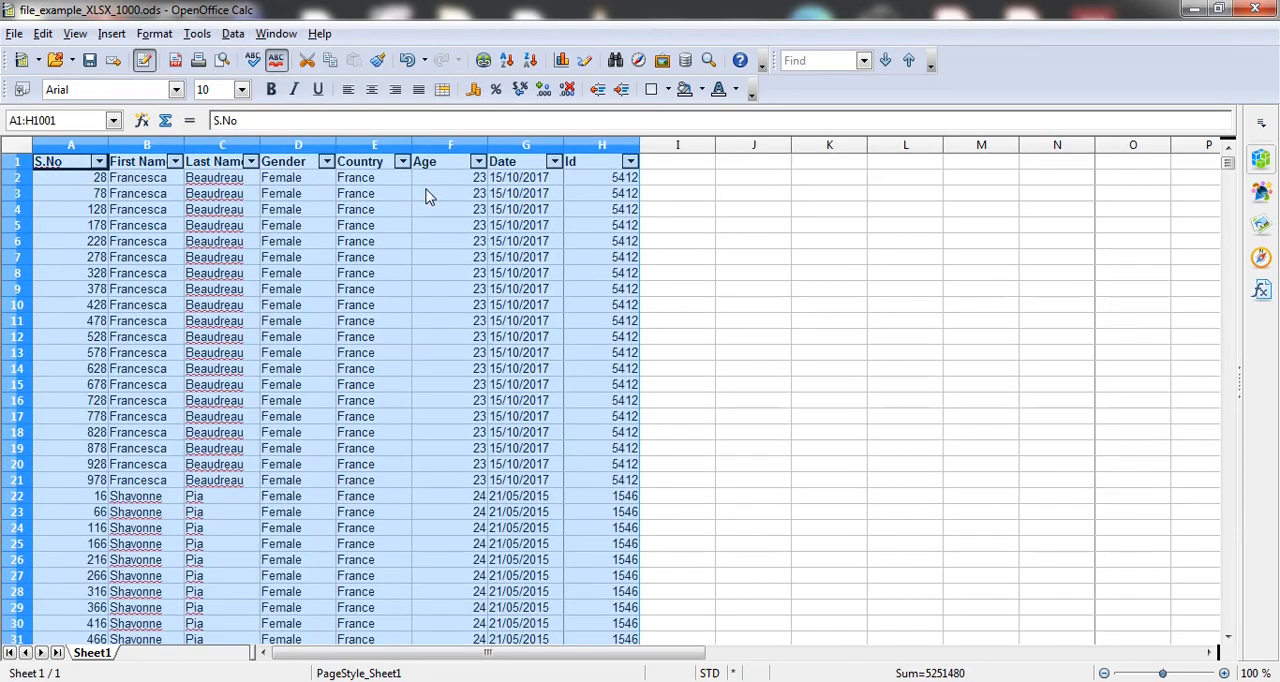
# Step: Turn off the AutoFilter on the header row of the data range A1:H1001
pyautogui.click(233, 36)
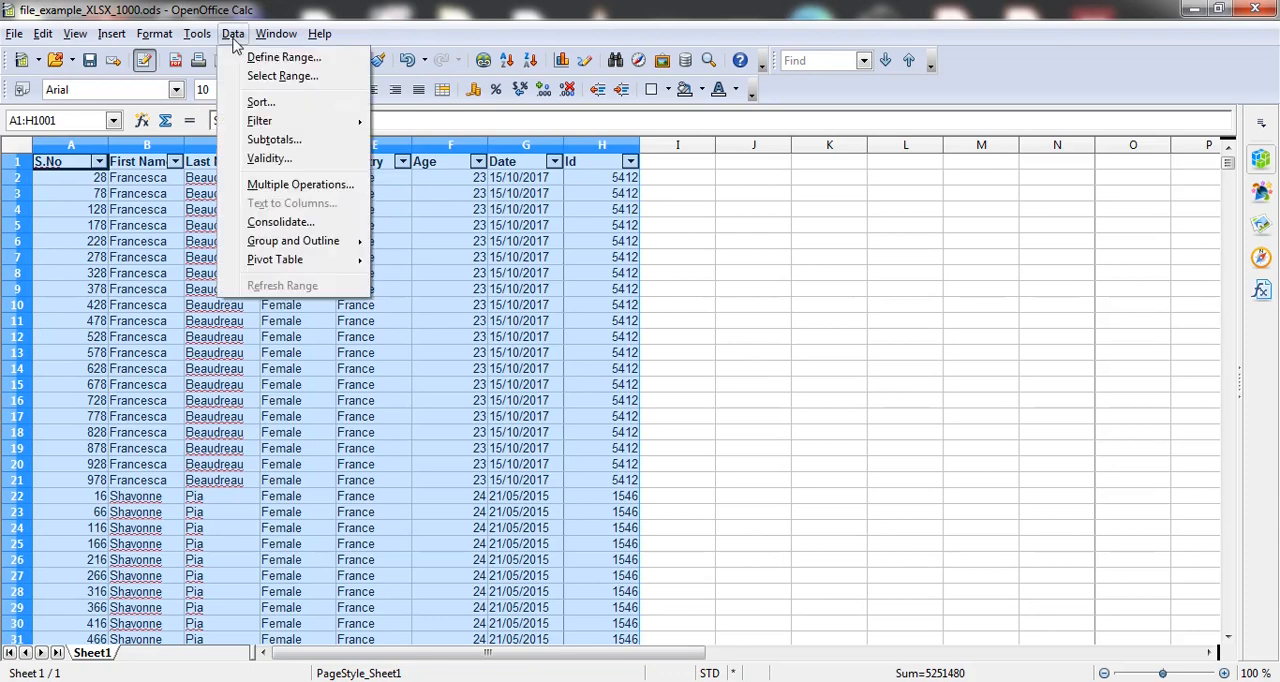
pyautogui.moveTo(276, 124)
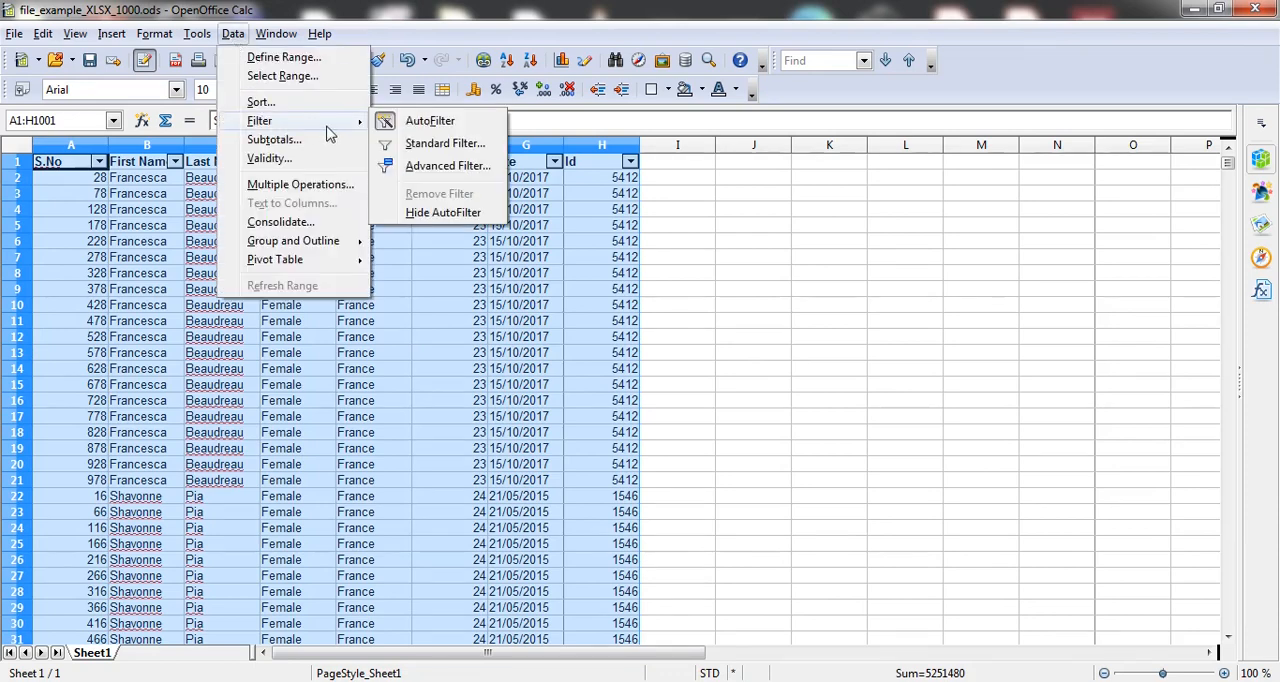
pyautogui.click(728, 225)
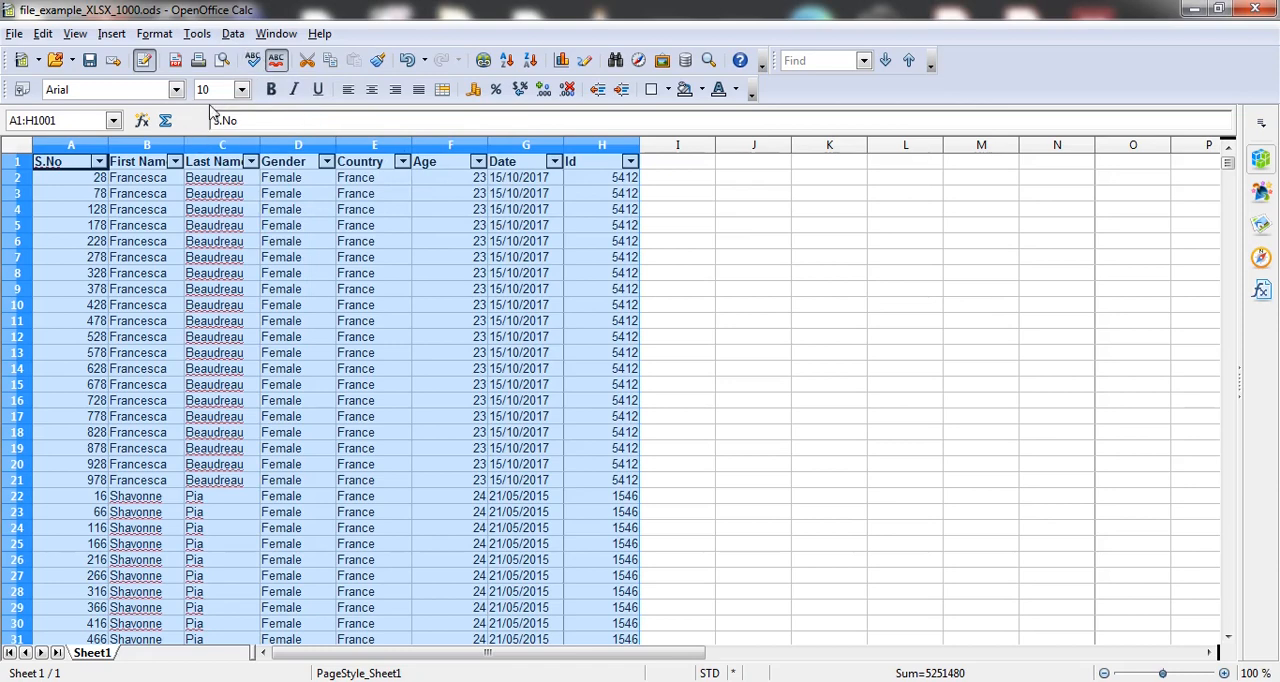
pyautogui.click(236, 36)
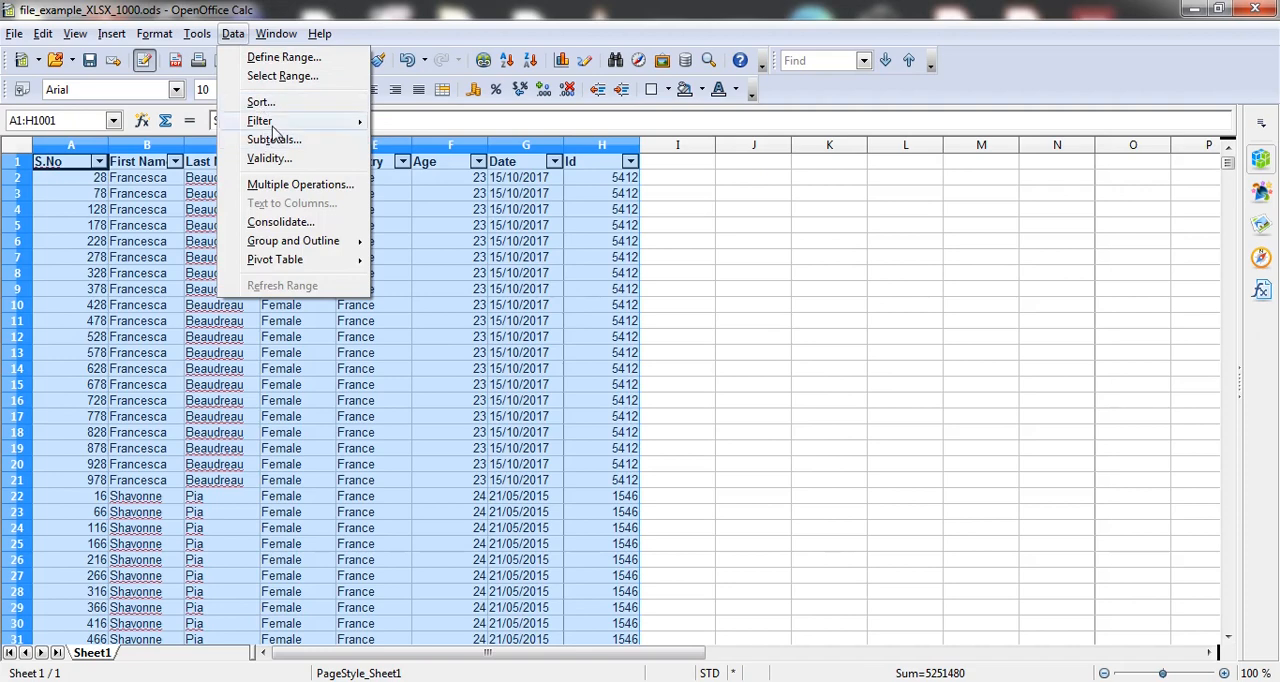
pyautogui.moveTo(298, 122)
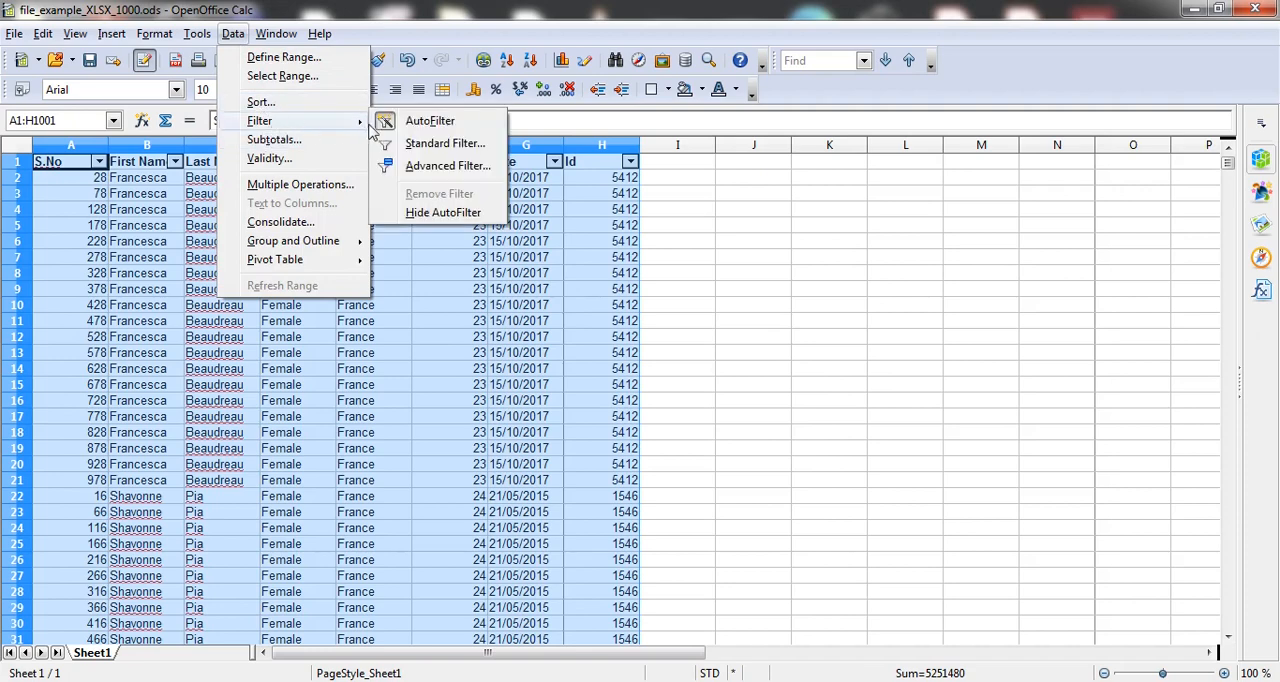
pyautogui.click(429, 121)
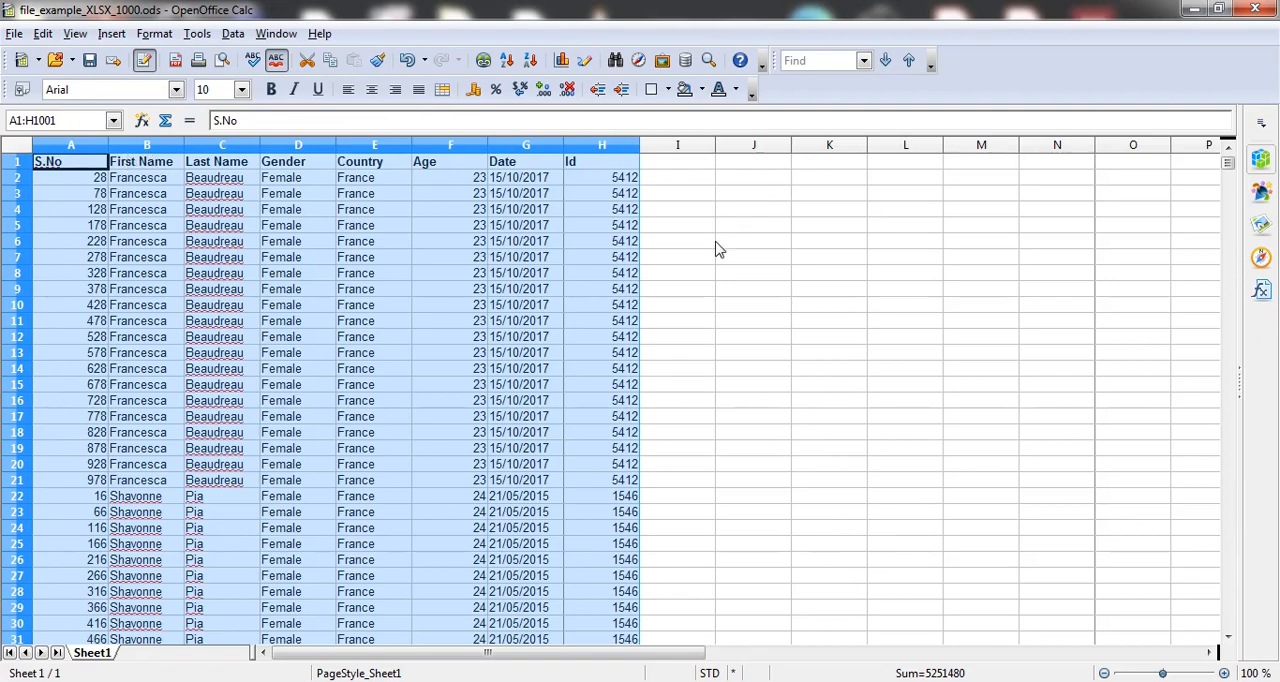
# Step: Sort the data range A1:H1001 by S.No in ascending order
pyautogui.scroll(-16, 717, 250)
pyautogui.scroll(-20, 717, 250)
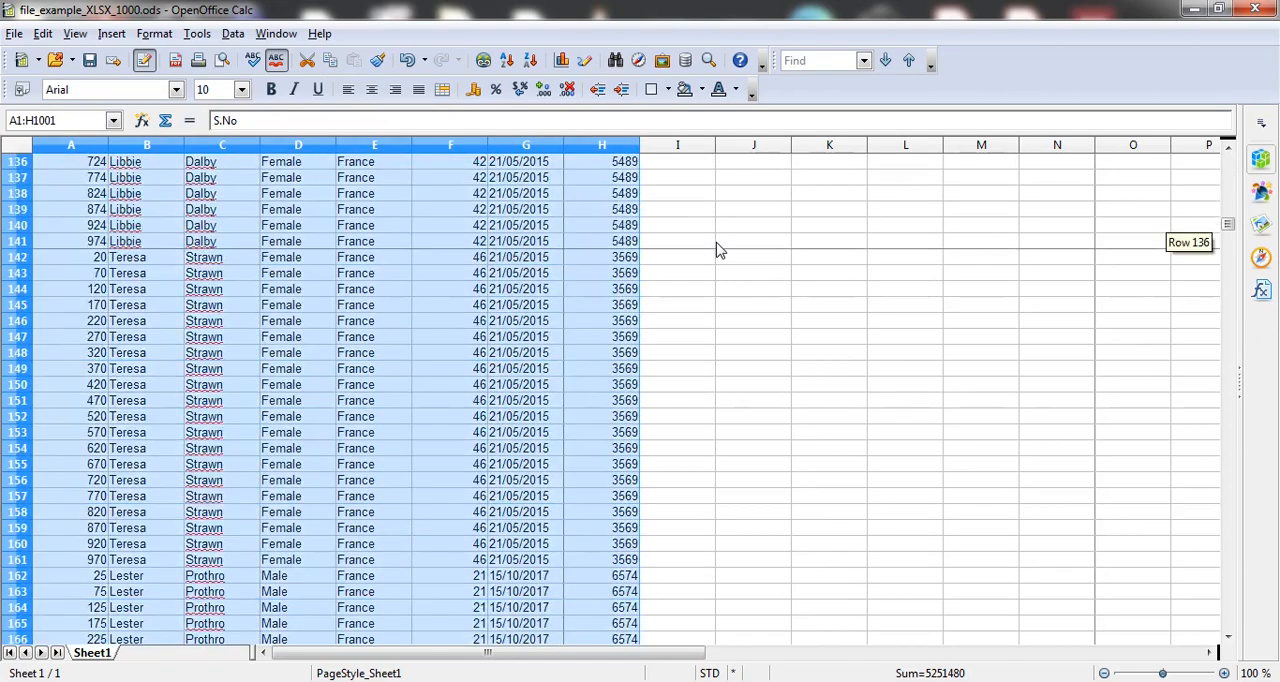
pyautogui.scroll(-20, 717, 250)
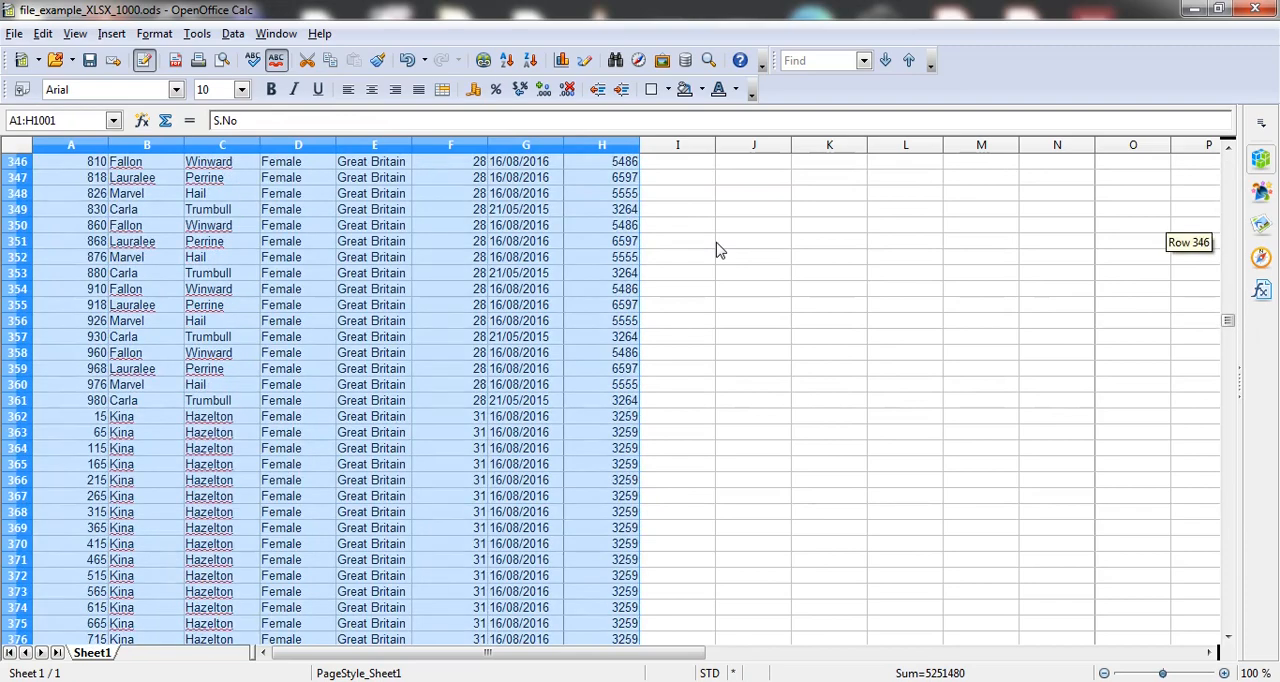
pyautogui.scroll(-14, 717, 250)
pyautogui.scroll(20, 717, 254)
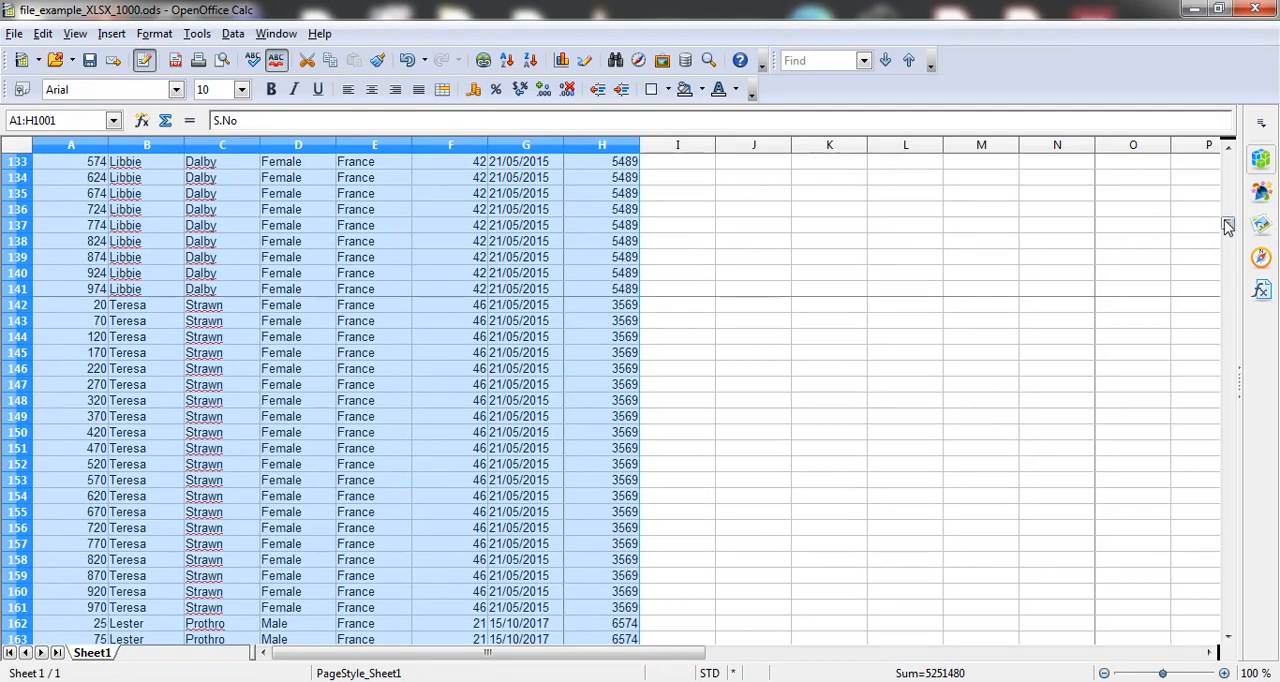
pyautogui.moveTo(1228, 226); pyautogui.dragTo(1228, 158)
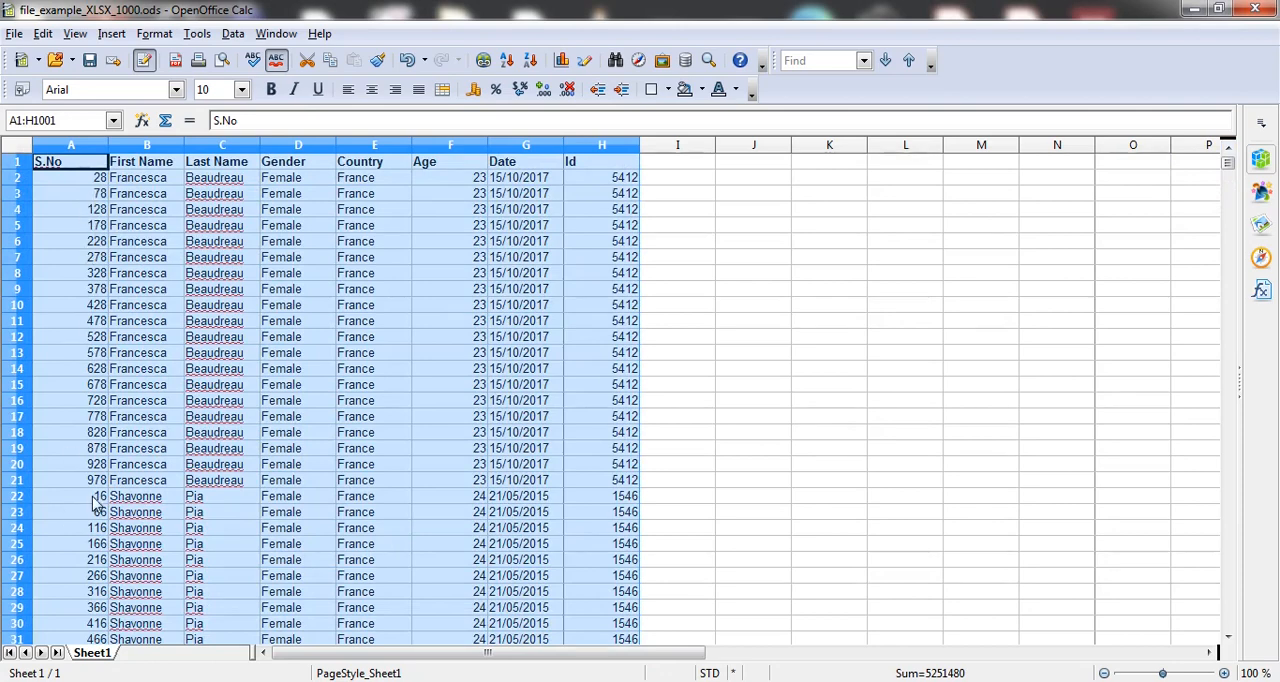
pyautogui.click(233, 34)
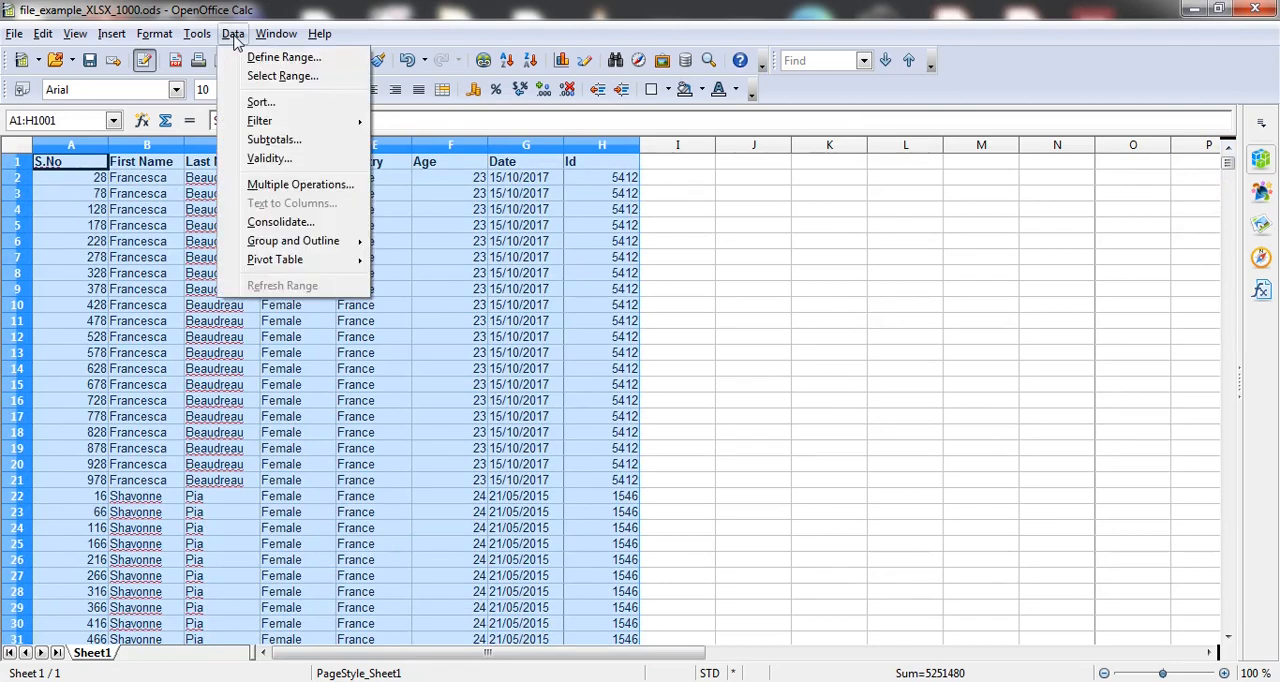
pyautogui.click(258, 102)
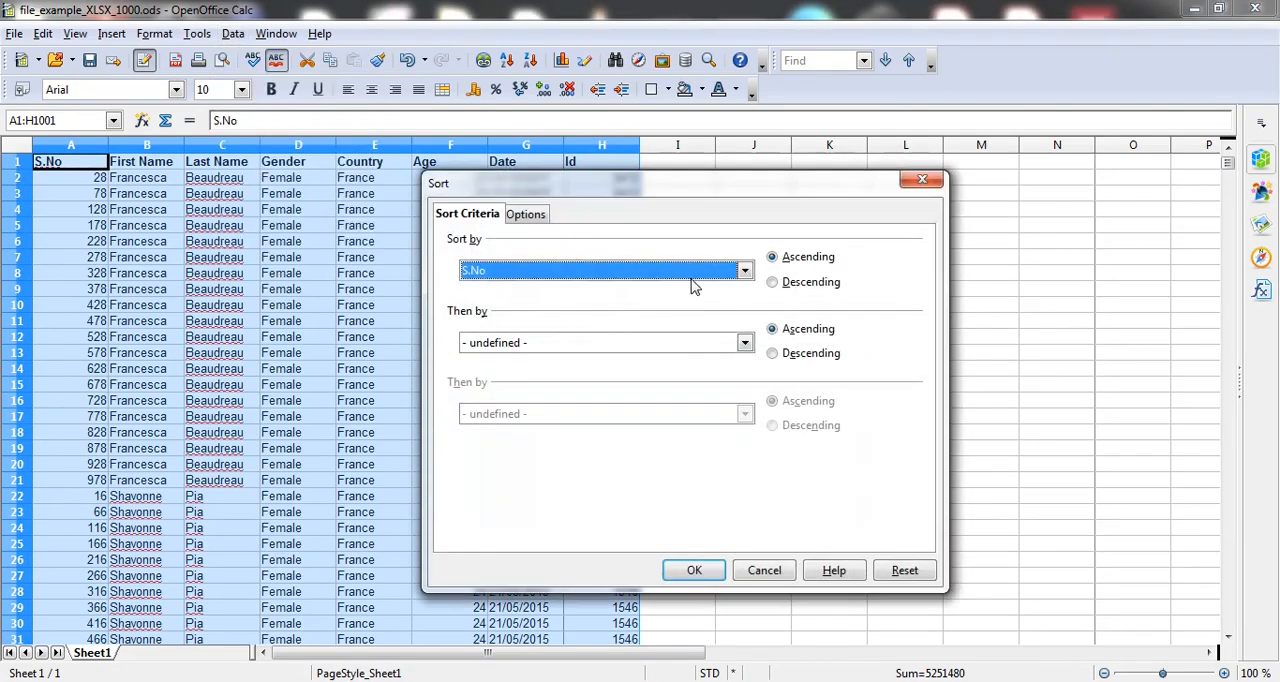
pyautogui.click(690, 570)
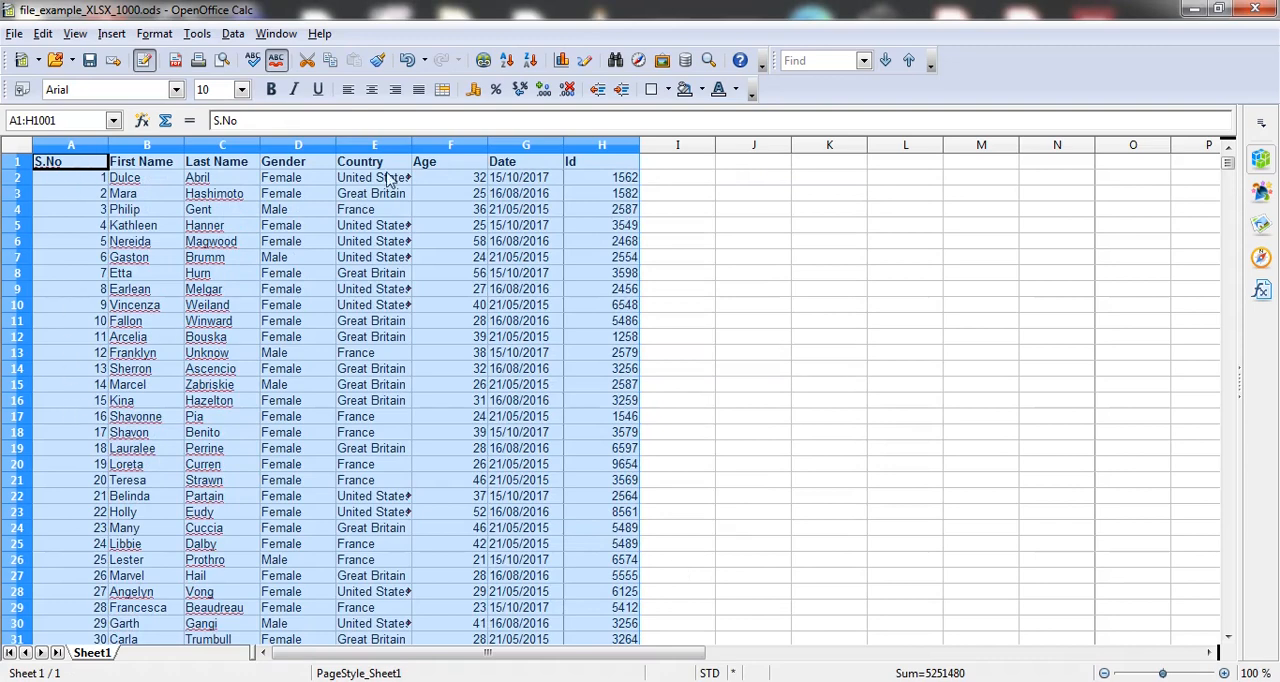
# Step: Apply a Standard Filter to the data range with the criterion Country = Great Britain
pyautogui.click(233, 35)
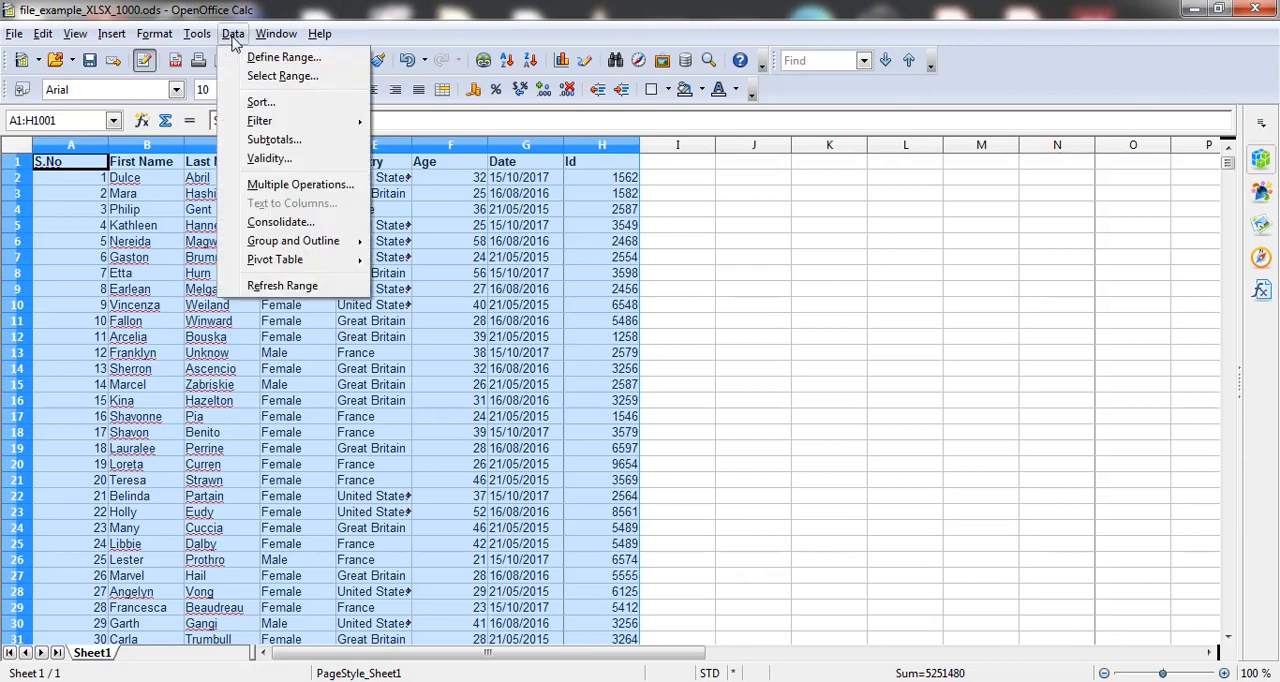
pyautogui.moveTo(268, 121)
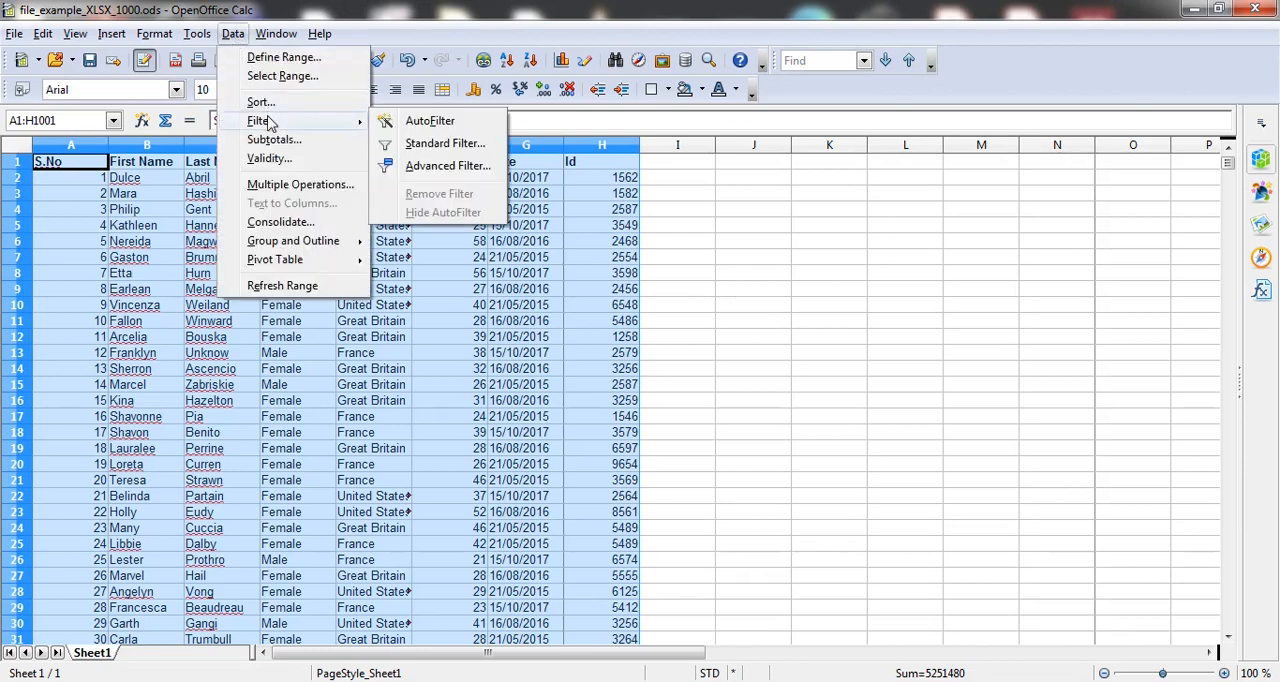
pyautogui.click(418, 146)
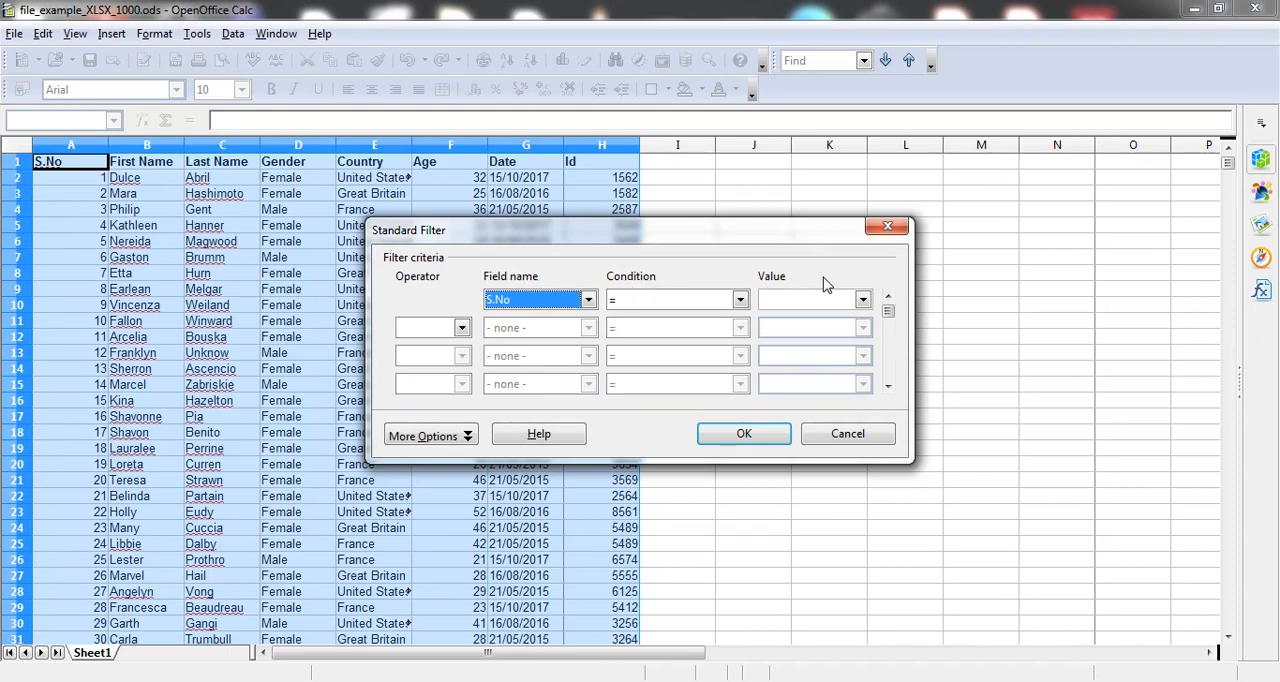
pyautogui.click(589, 300)
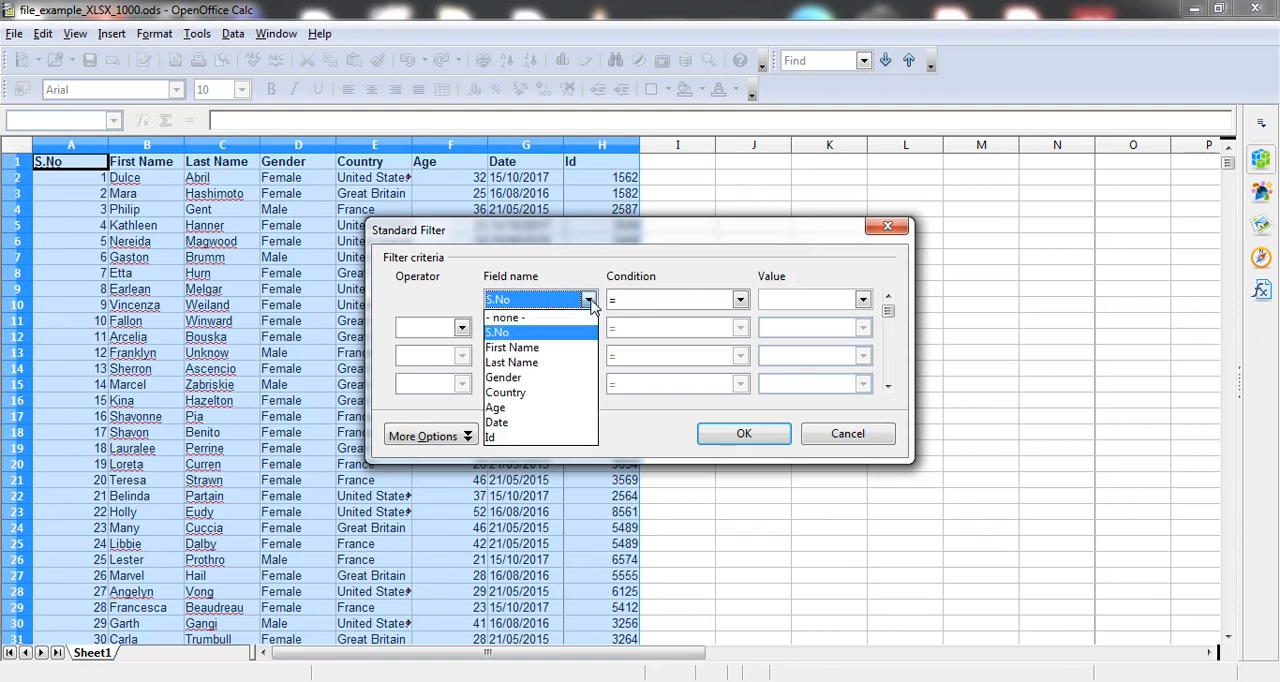
pyautogui.click(533, 393)
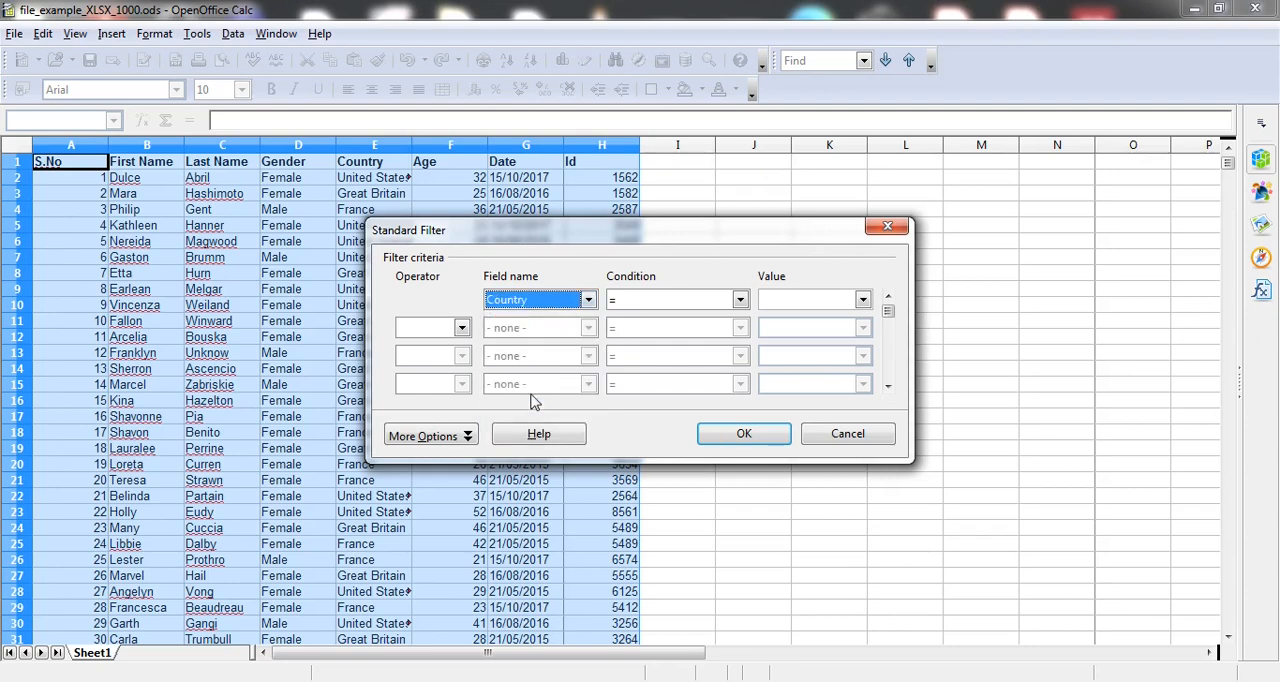
pyautogui.click(739, 301)
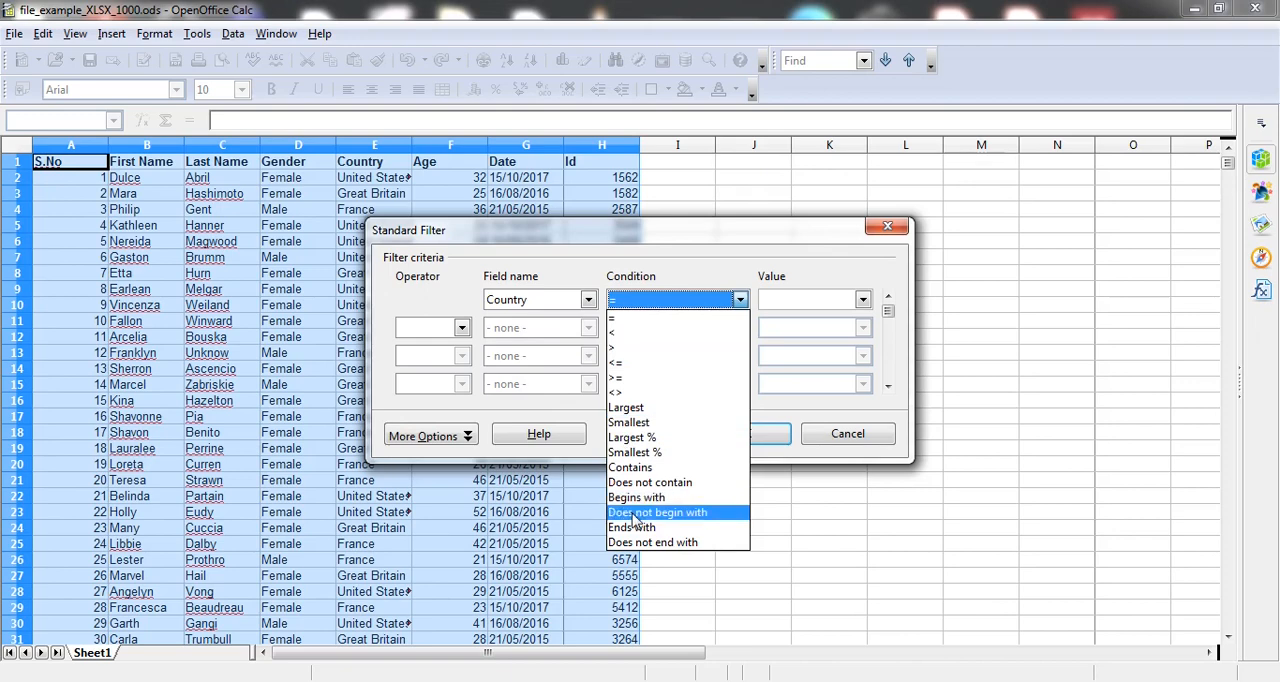
pyautogui.click(782, 303)
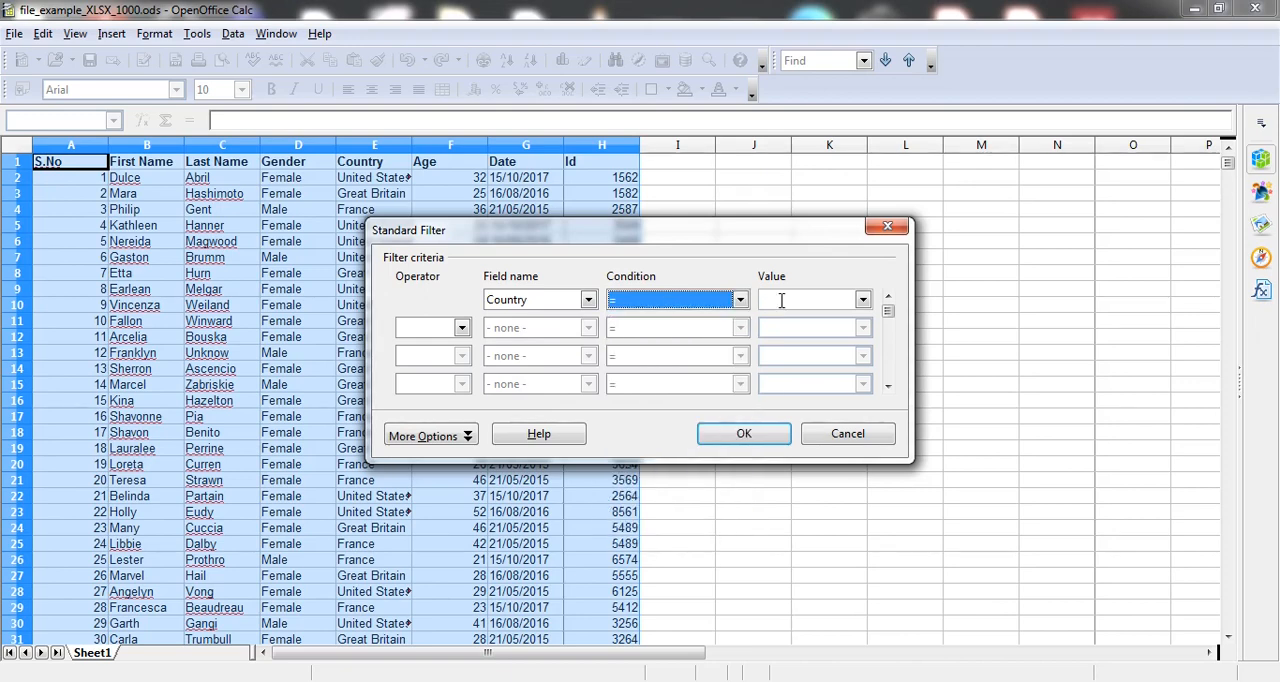
pyautogui.click(862, 300)
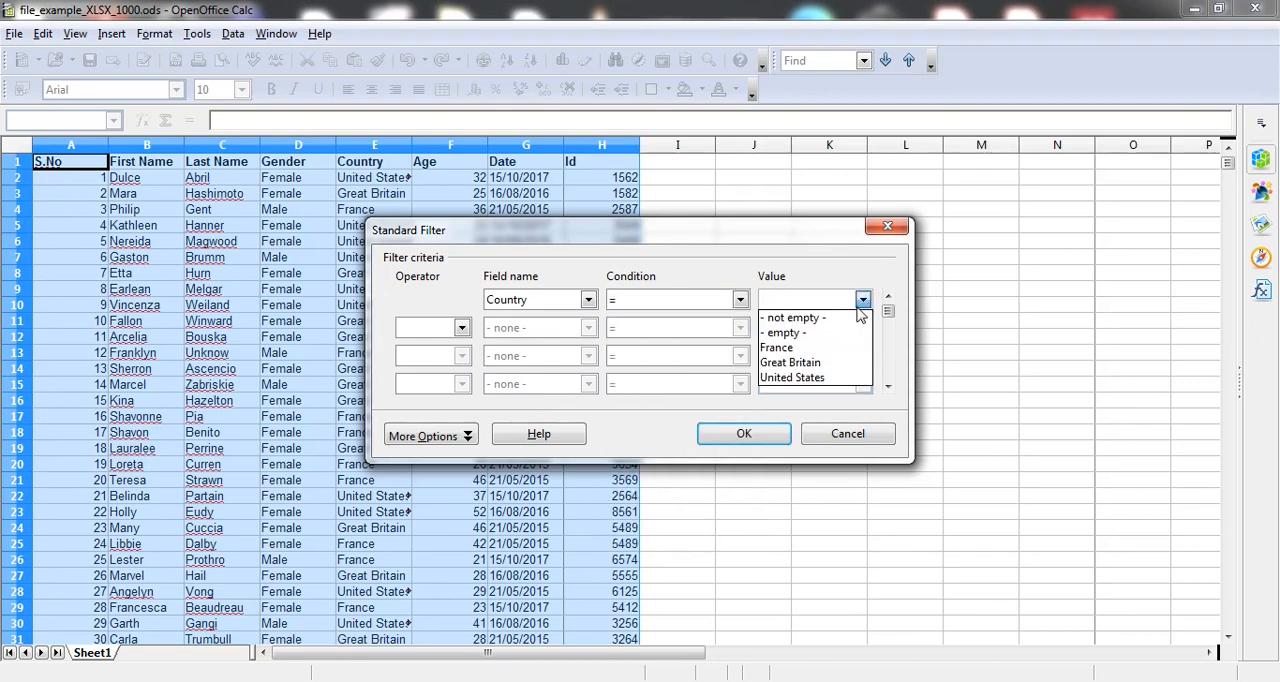
pyautogui.click(819, 363)
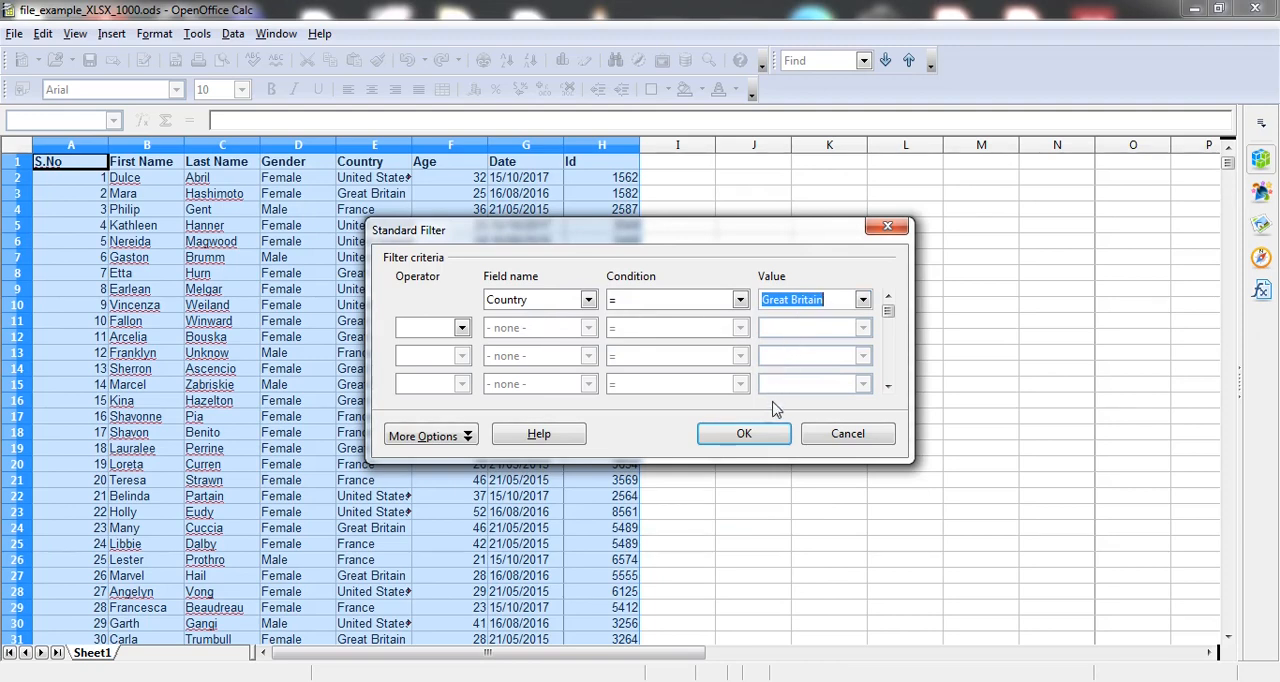
pyautogui.click(752, 435)
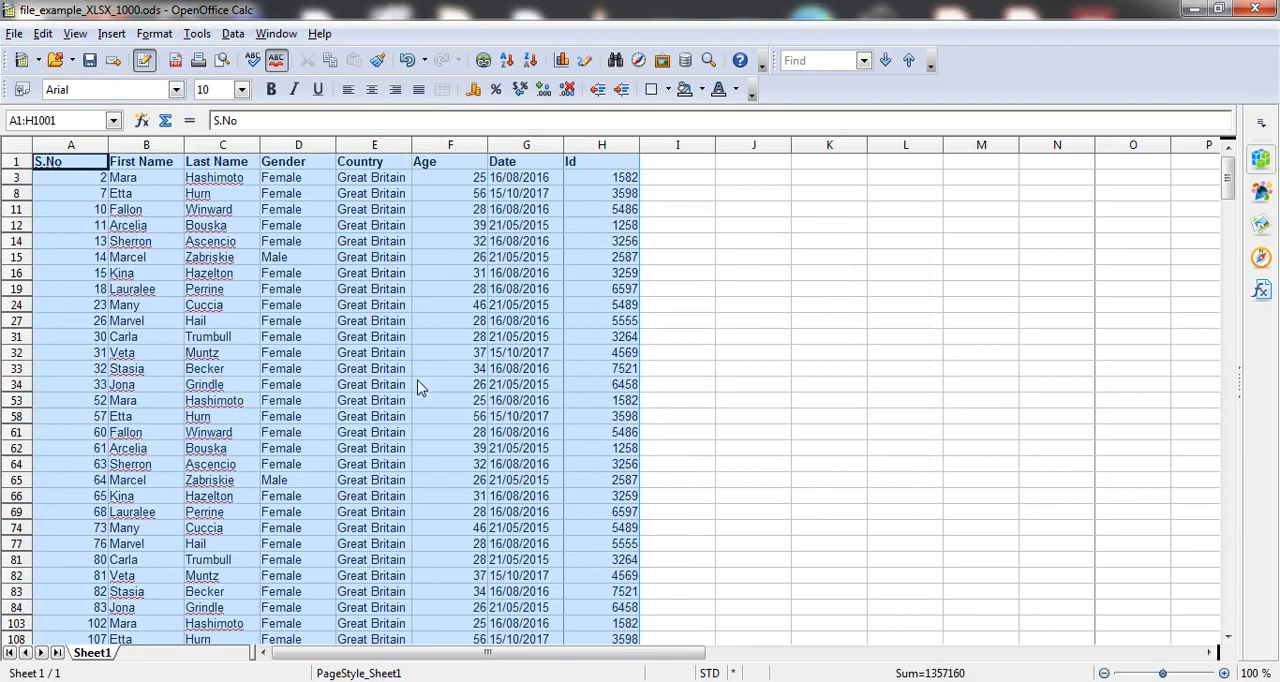
# Step: In the Standard Filter for the data range, add a second criterion joined with AND: Age > 25
pyautogui.scroll(-15, 420, 408)
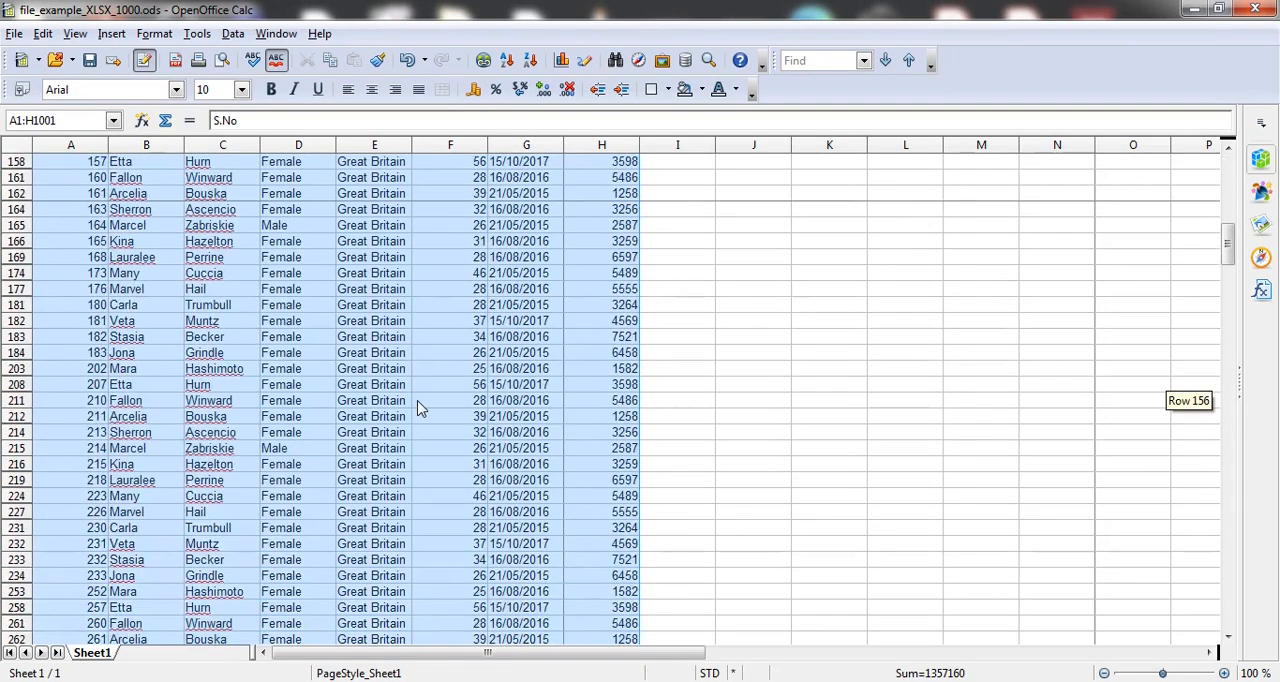
pyautogui.scroll(15, 420, 408)
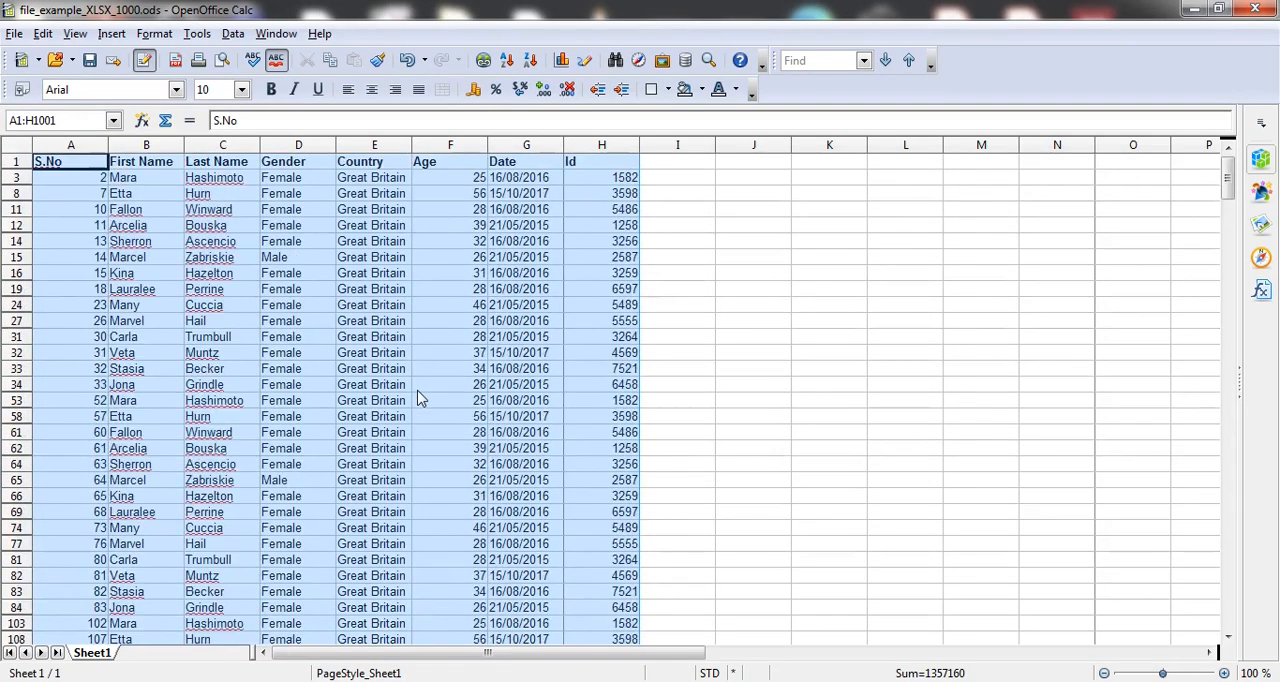
pyautogui.click(232, 36)
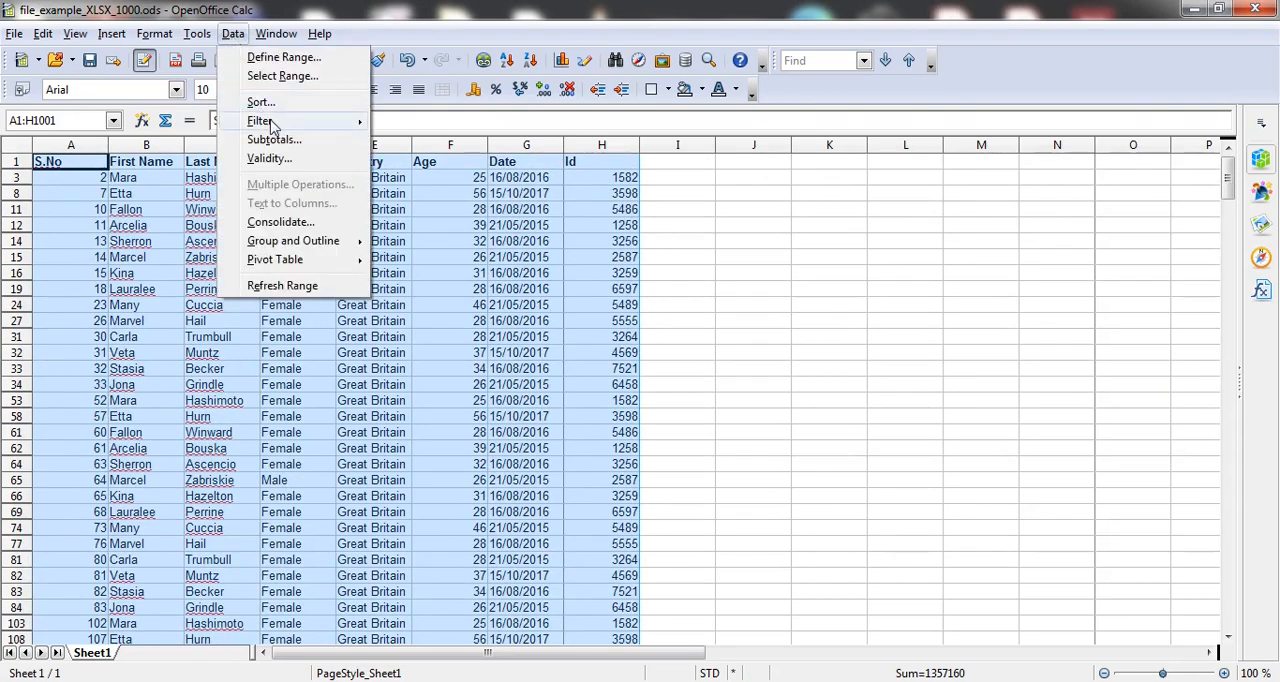
pyautogui.moveTo(276, 128)
pyautogui.click(432, 147)
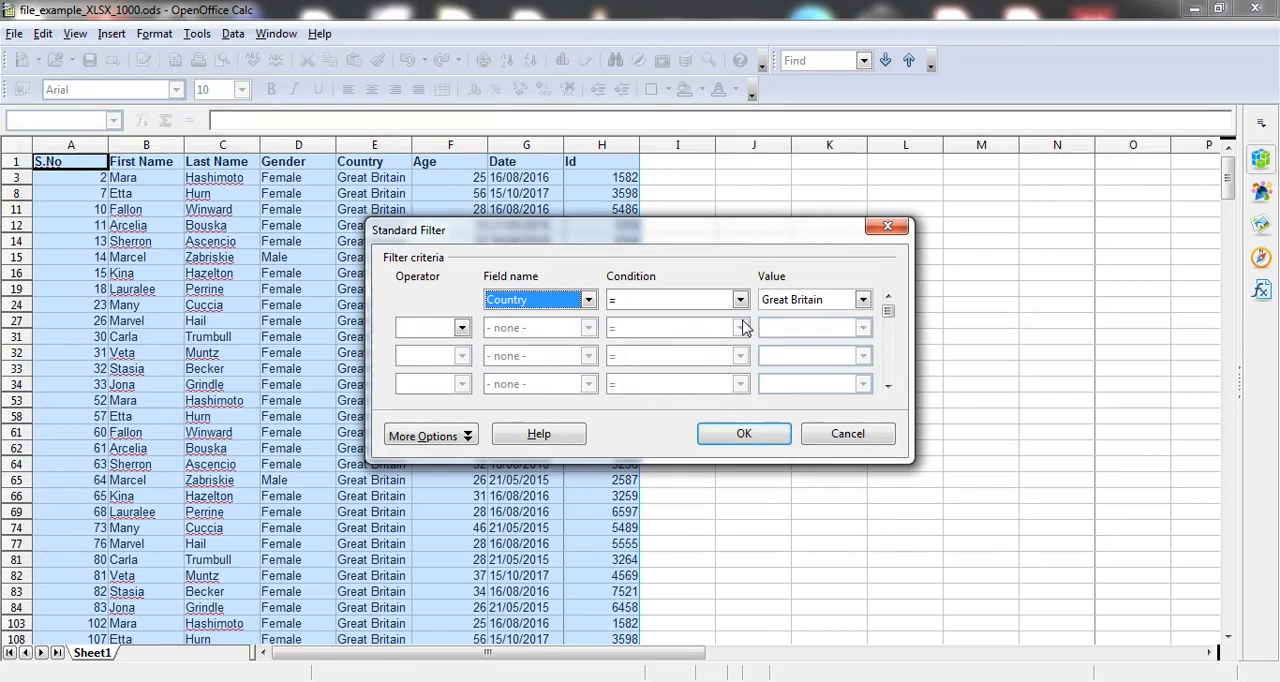
pyautogui.click(462, 329)
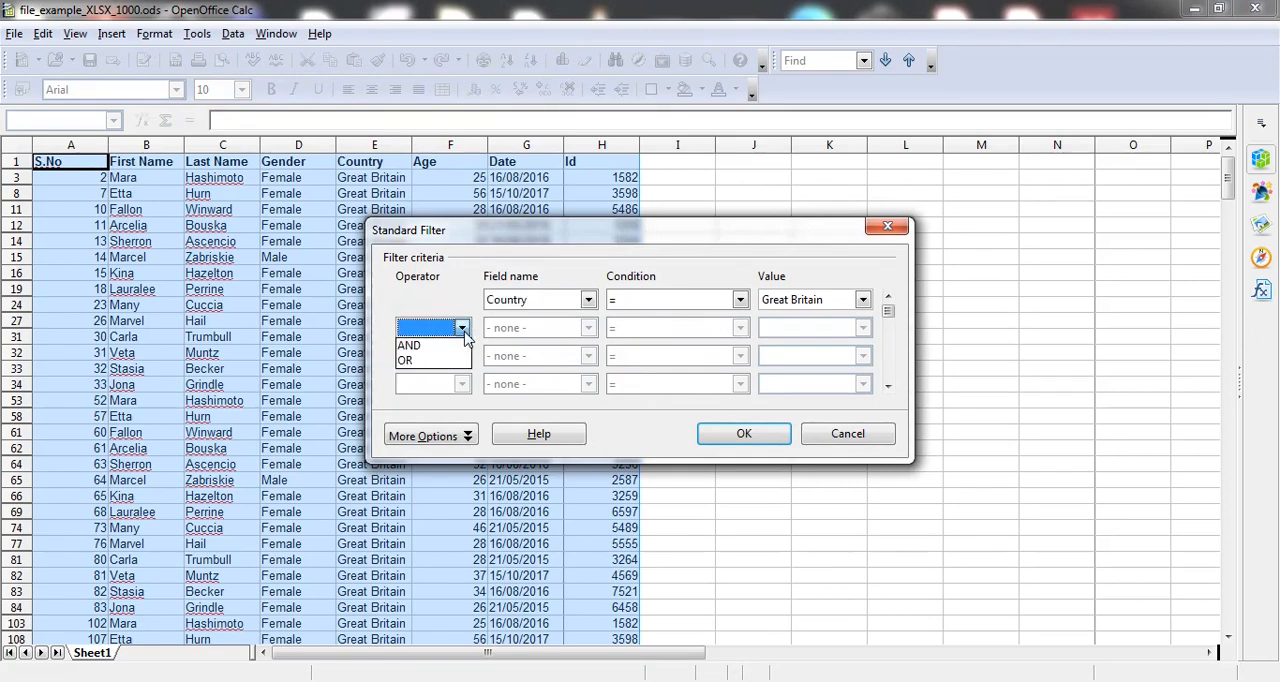
pyautogui.click(412, 345)
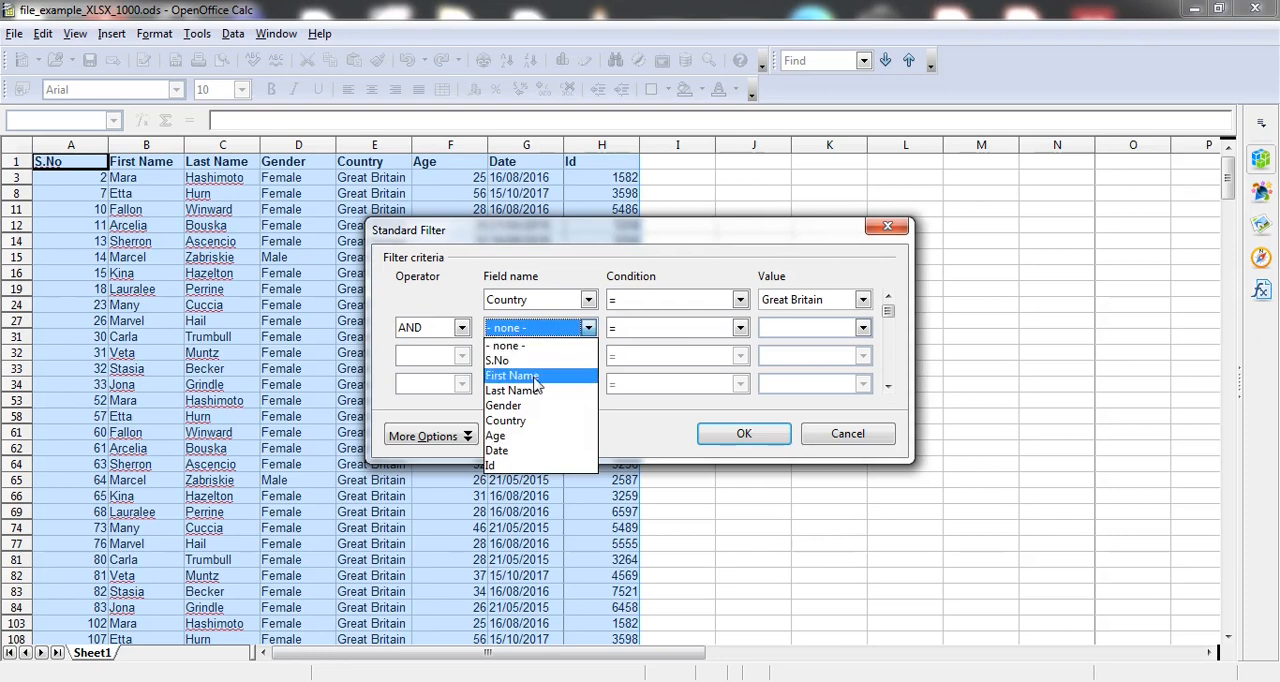
pyautogui.click(507, 437)
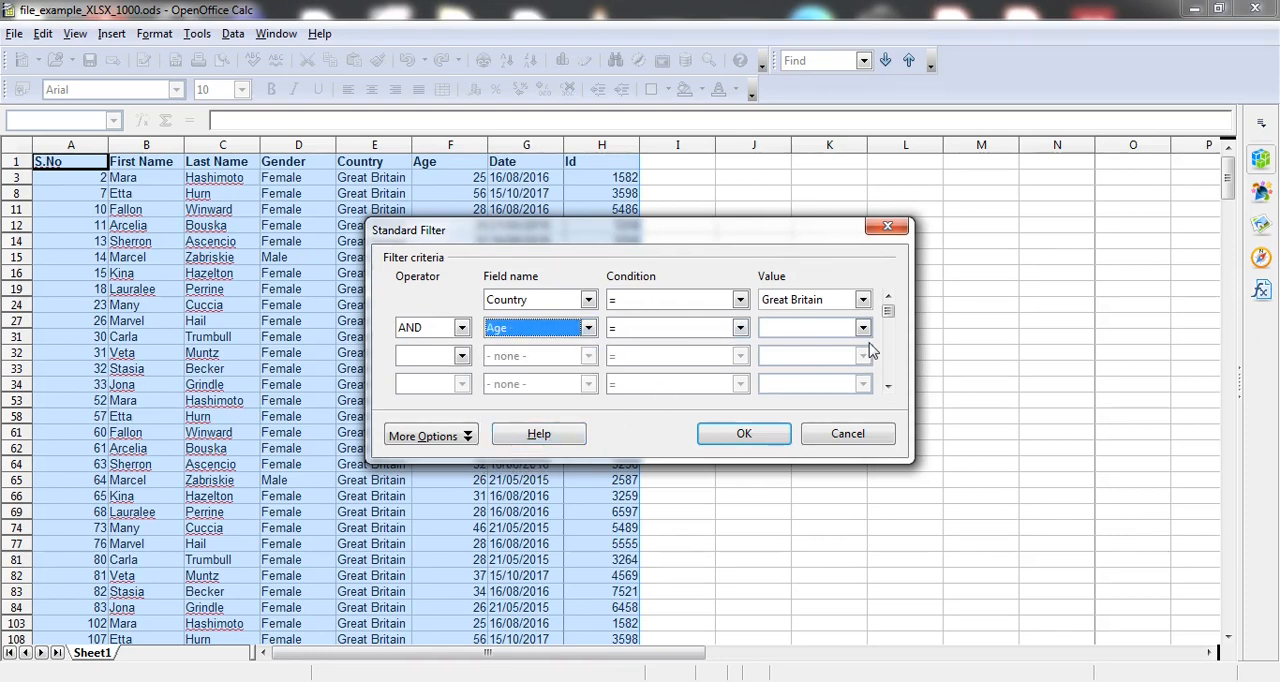
pyautogui.click(741, 328)
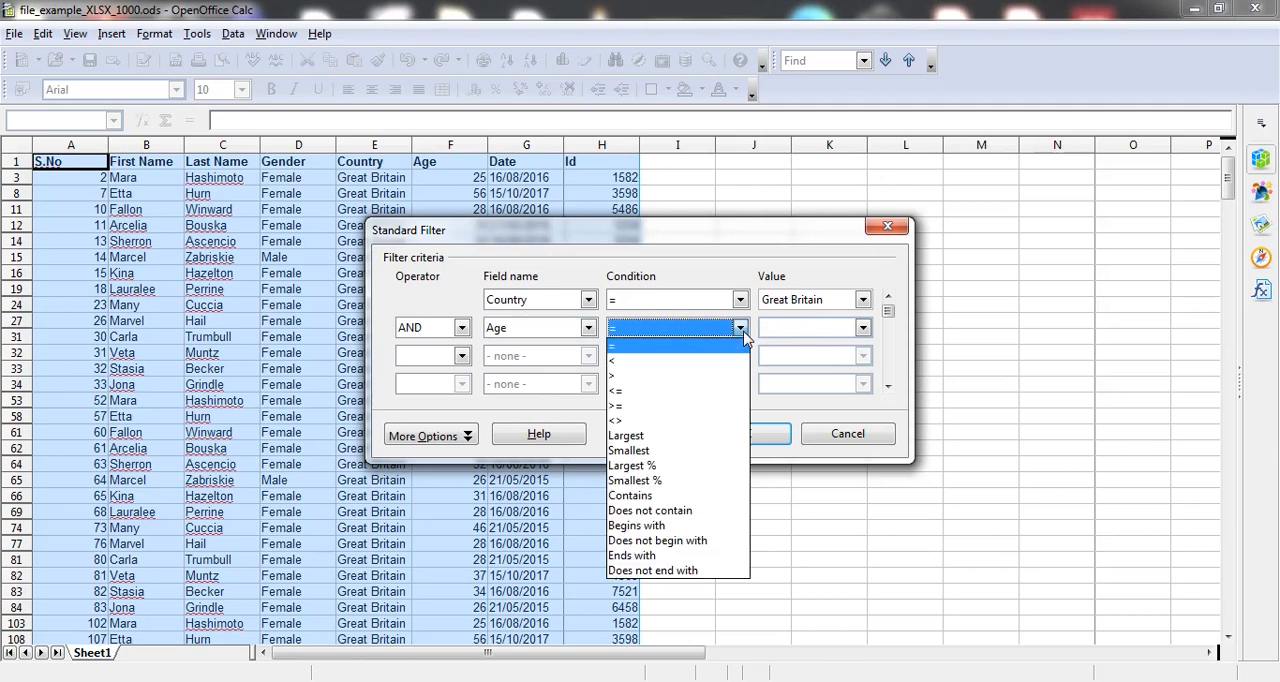
pyautogui.click(655, 380)
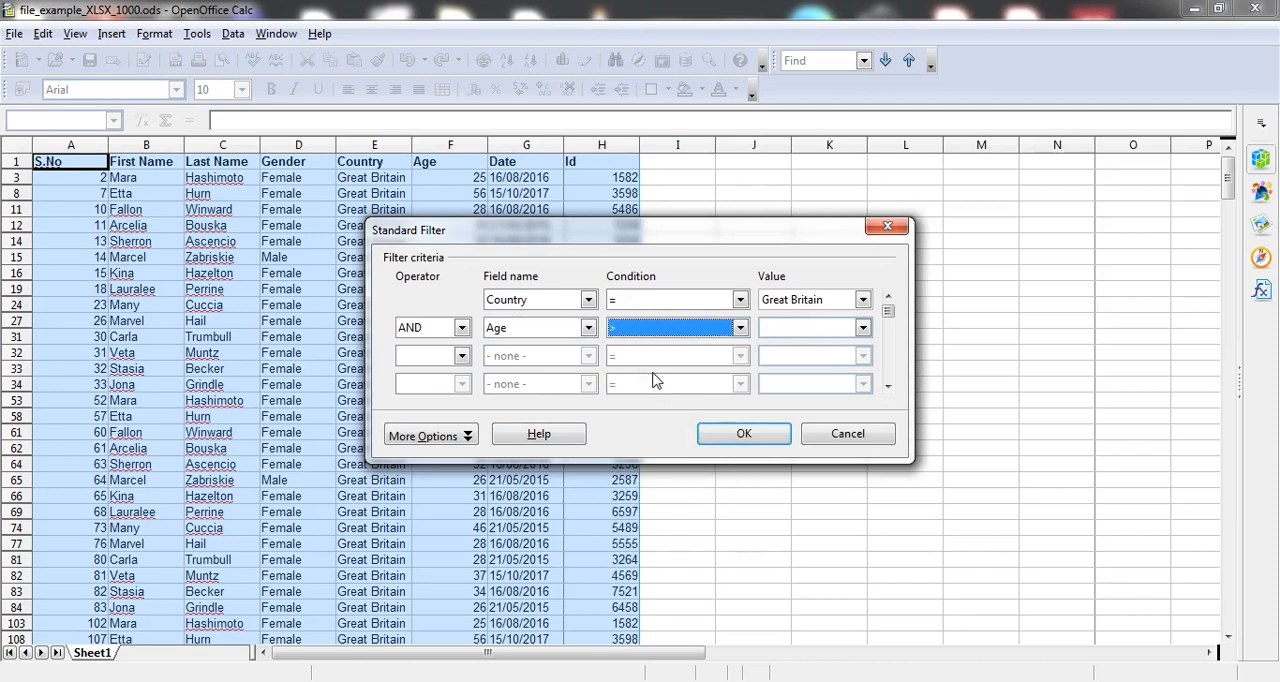
pyautogui.click(862, 330)
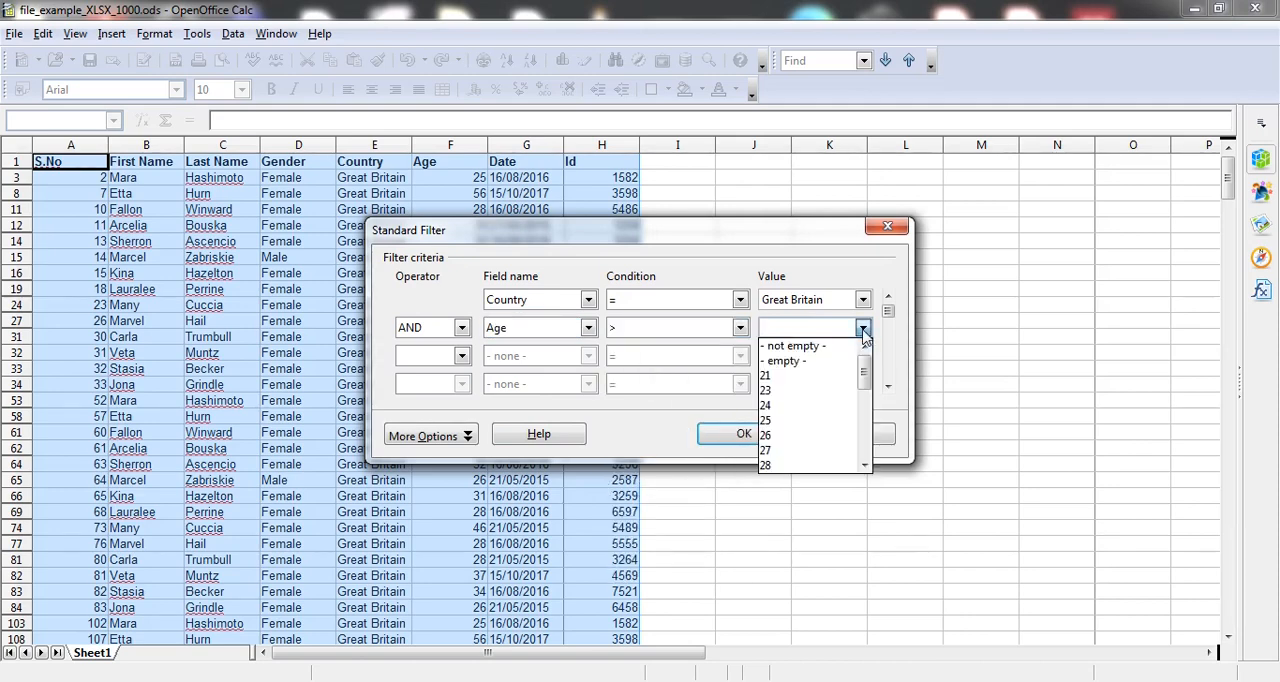
pyautogui.click(770, 422)
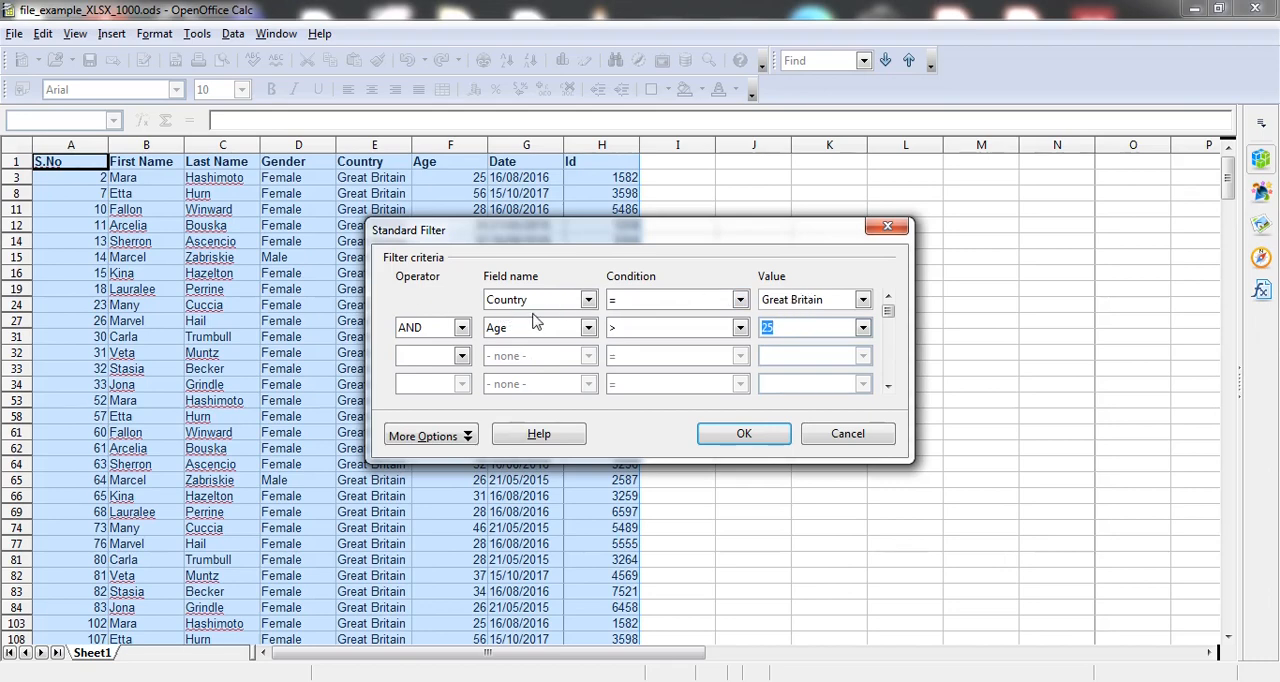
# Step: Add a third criterion joined with AND, Gender = Male, and apply the Standard Filter to the data range
pyautogui.click(463, 358)
pyautogui.click(438, 372)
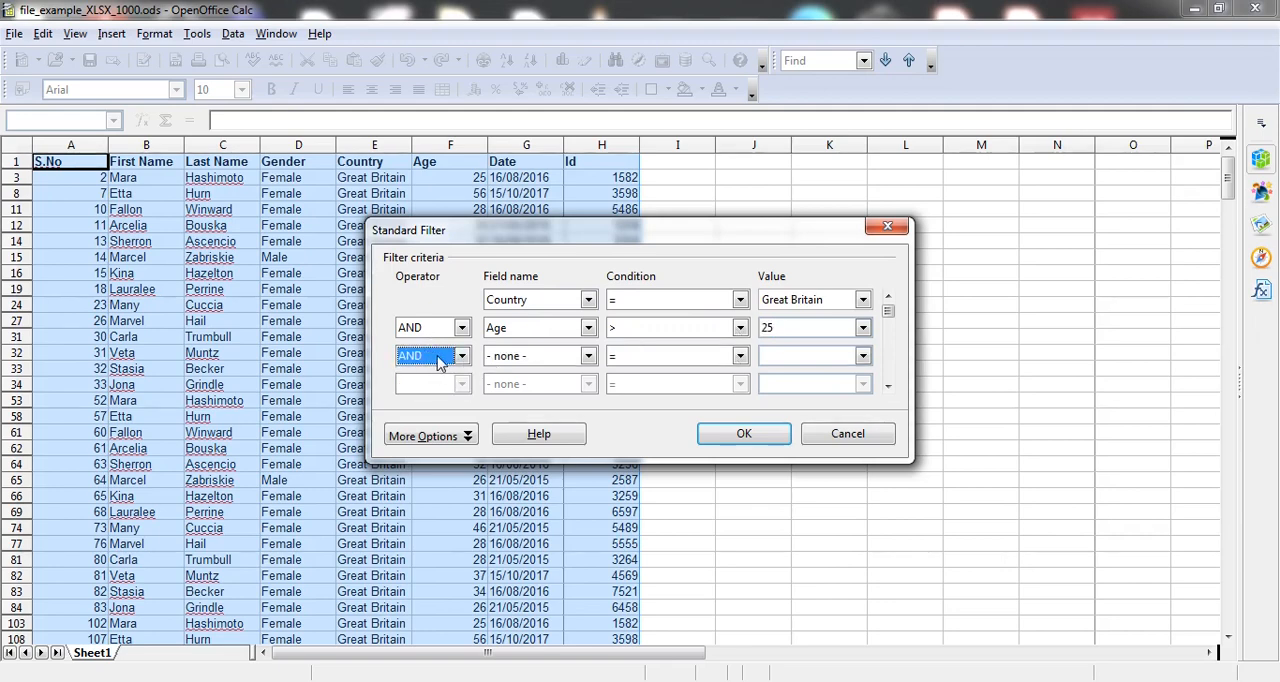
pyautogui.click(463, 358)
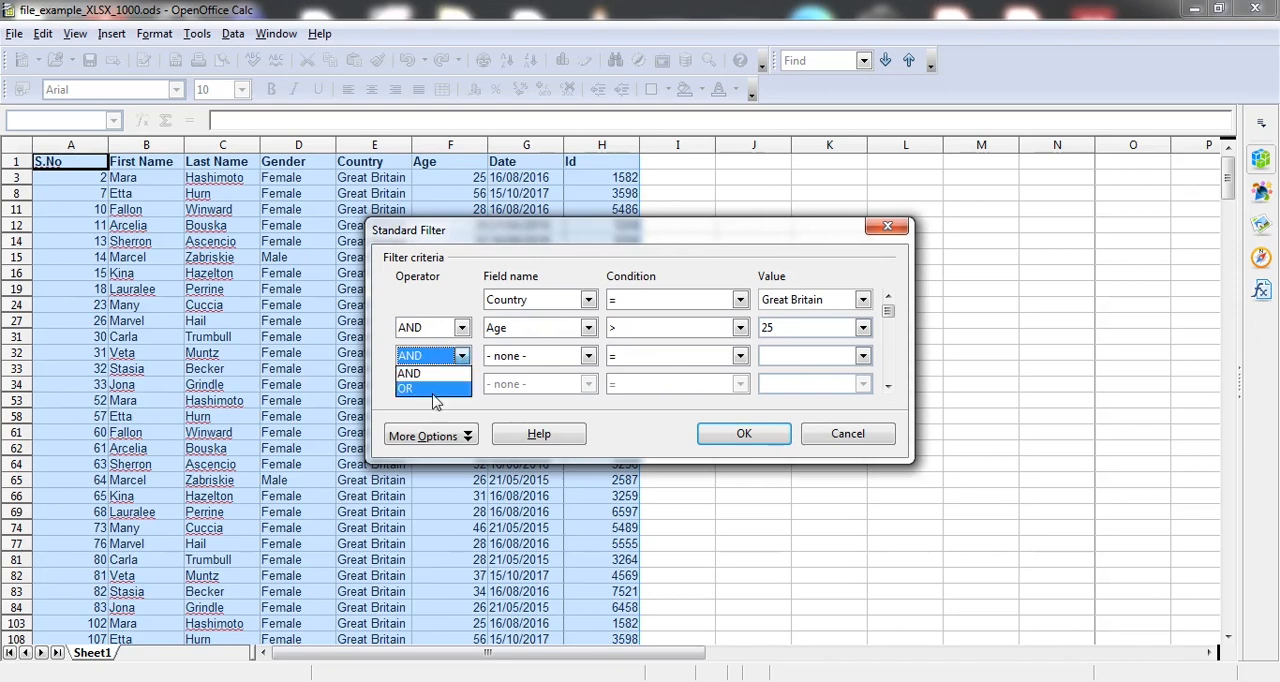
pyautogui.click(448, 374)
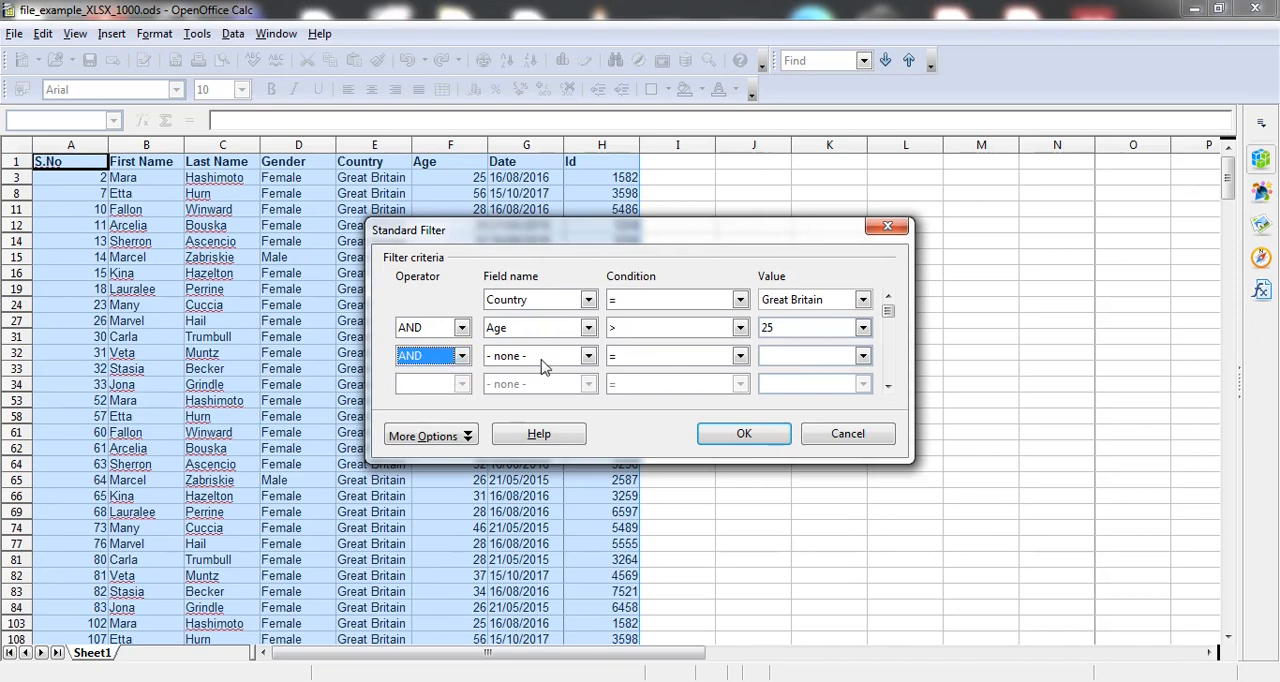
pyautogui.click(588, 356)
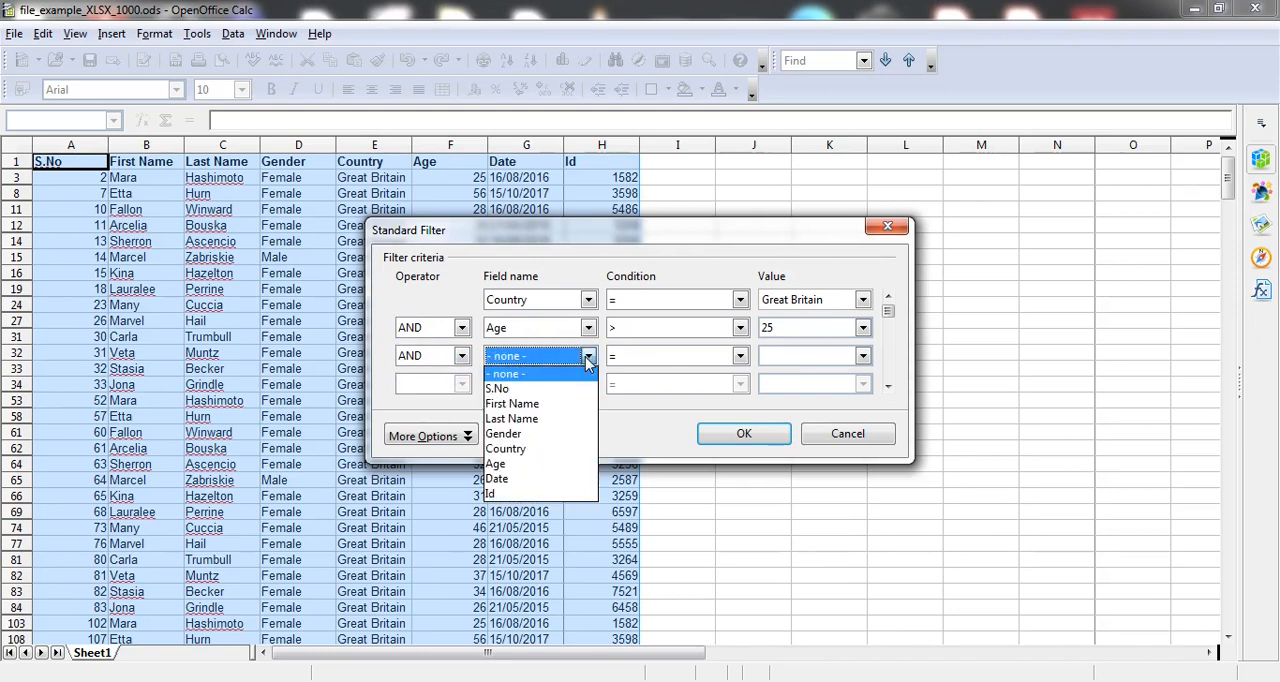
pyautogui.click(505, 434)
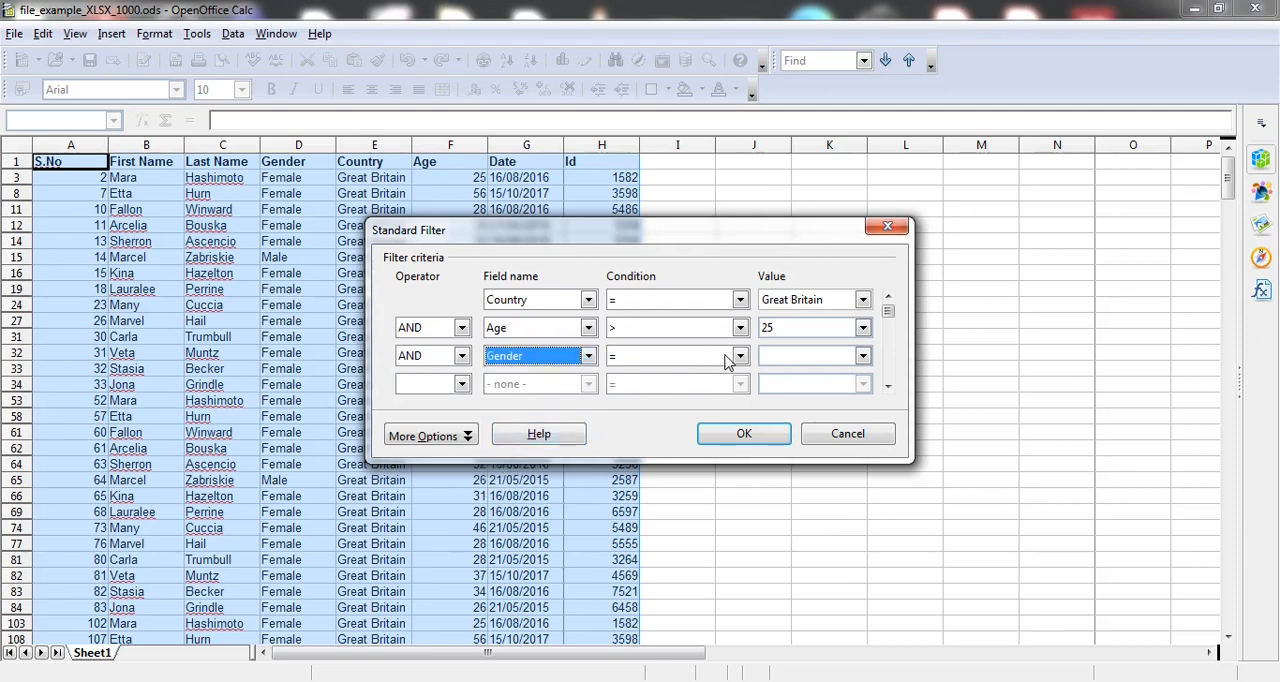
pyautogui.click(862, 357)
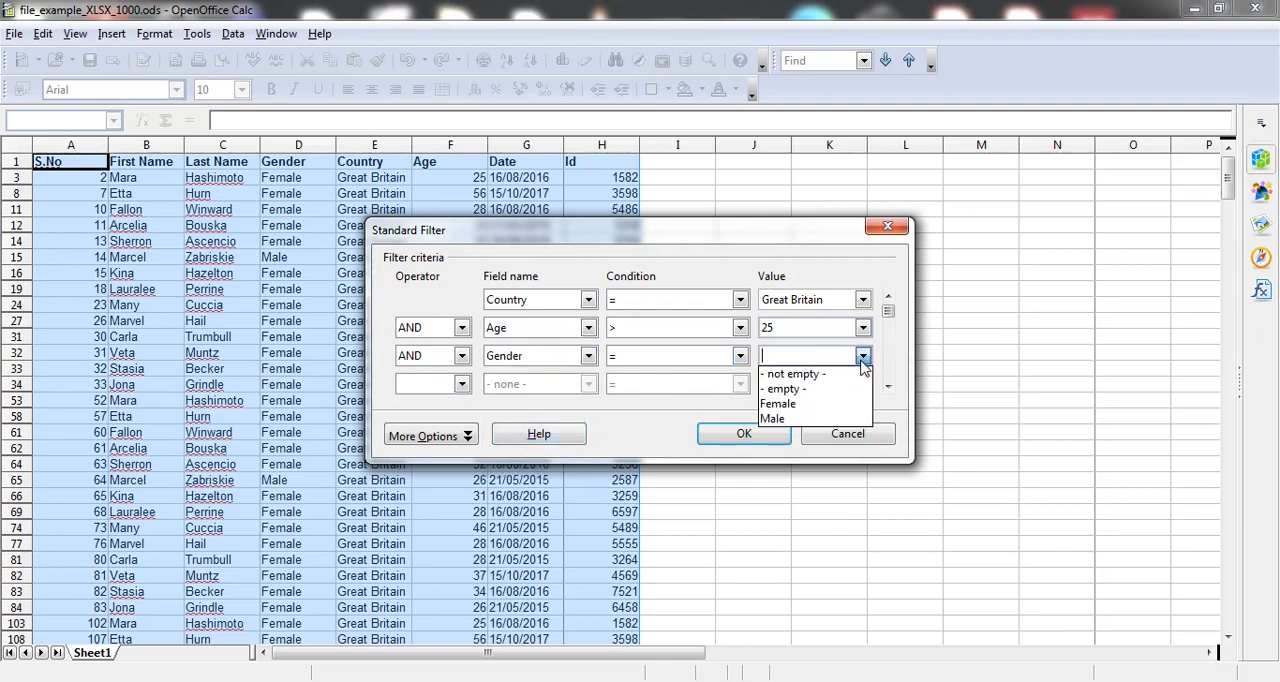
pyautogui.click(779, 419)
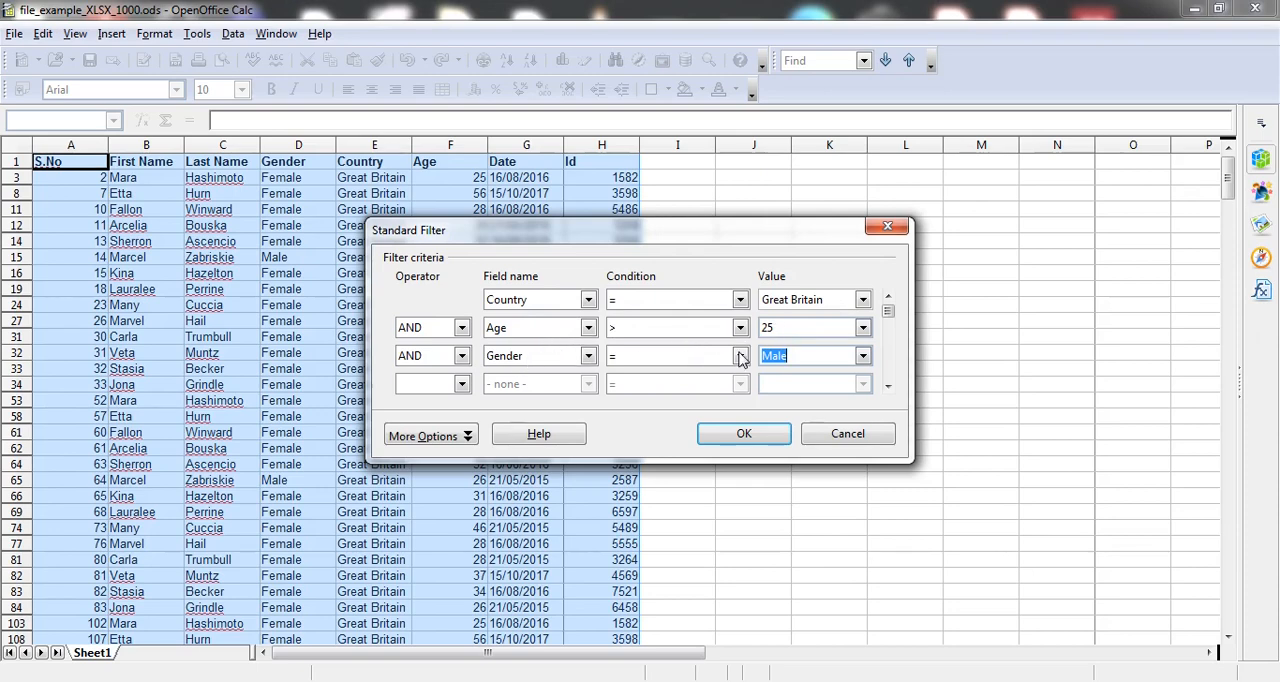
pyautogui.click(744, 436)
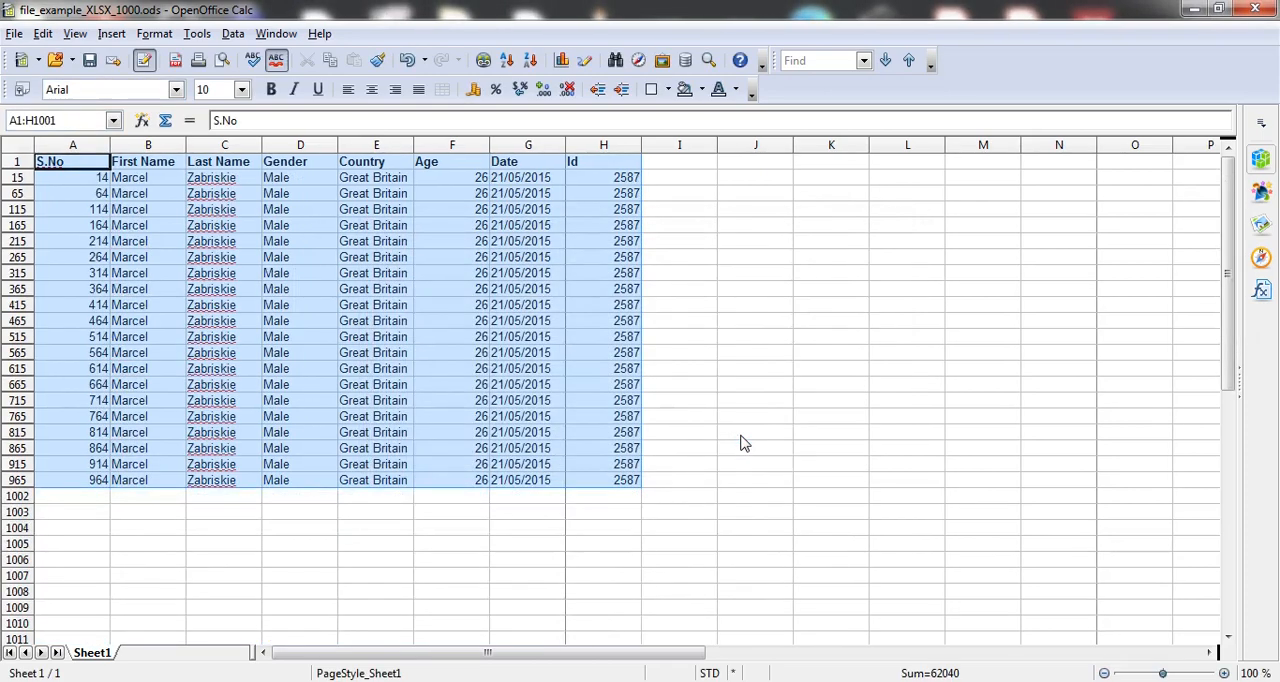